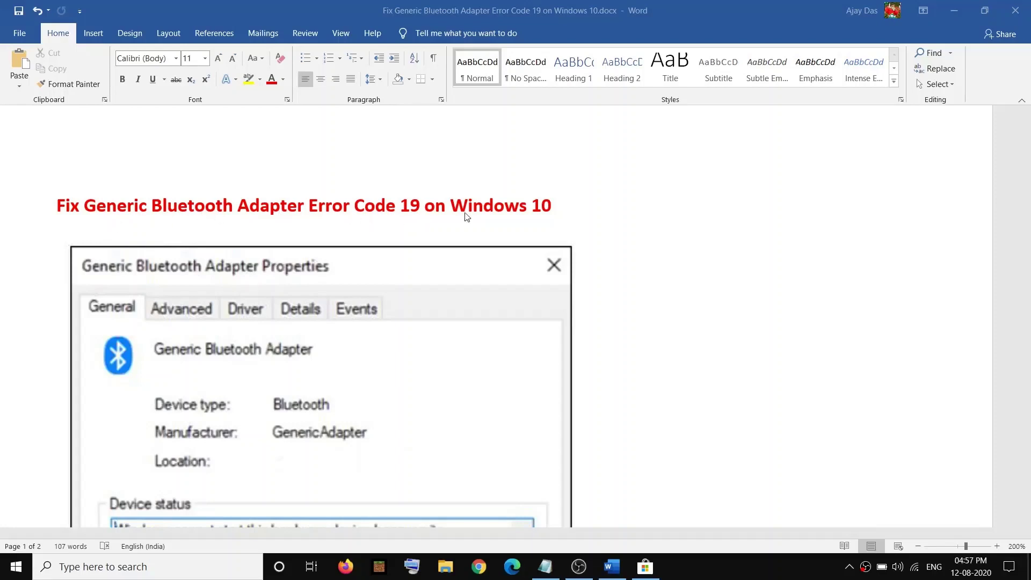
Review the Code 19 device status picture and the list of fix steps in the document
scroll(452, 288, down, 3)
scroll(442, 290, up, 1)
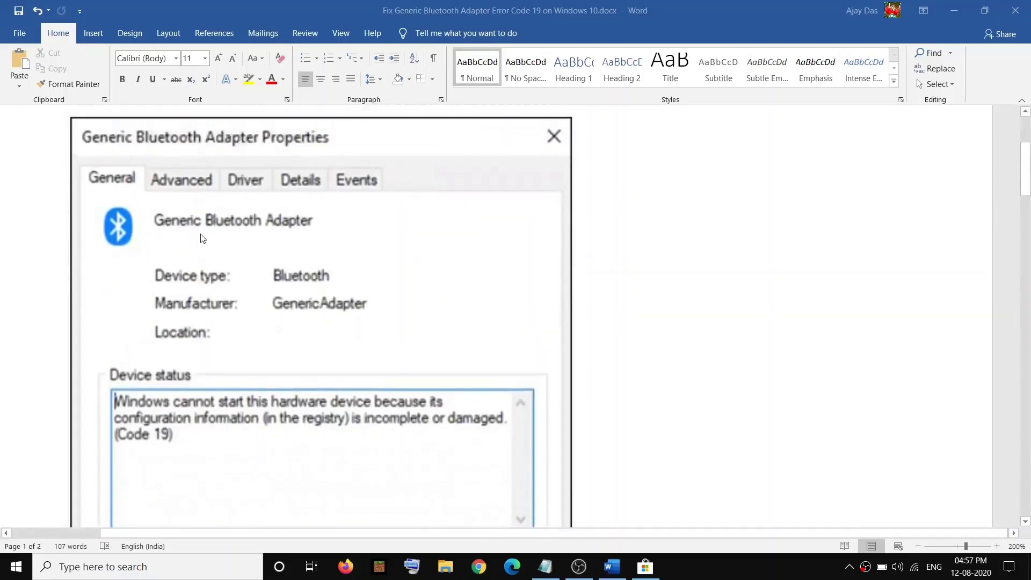
scroll(317, 237, down, 2)
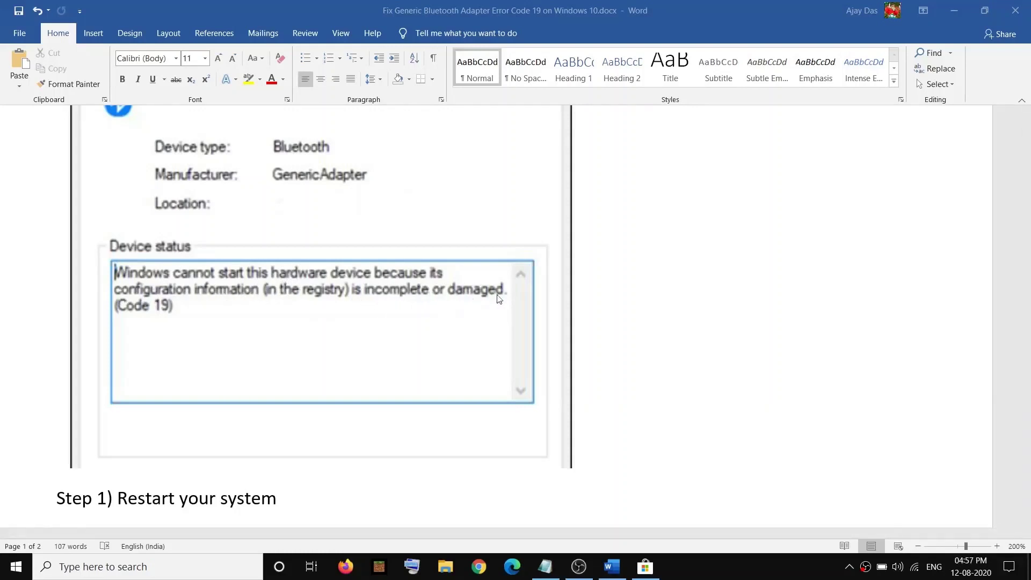
scroll(287, 309, down, 2)
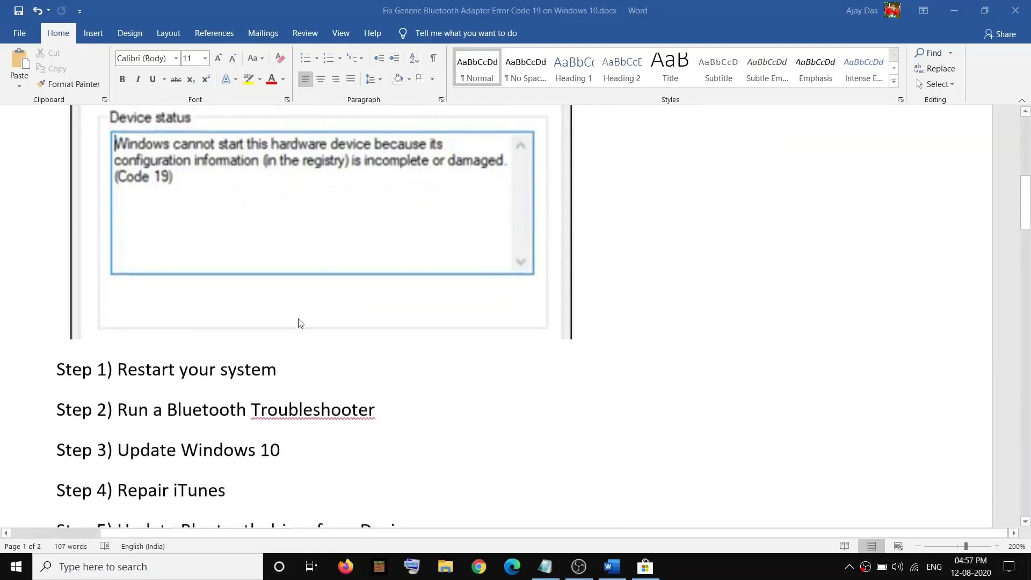
scroll(296, 322, up, 2)
scroll(300, 322, up, 2)
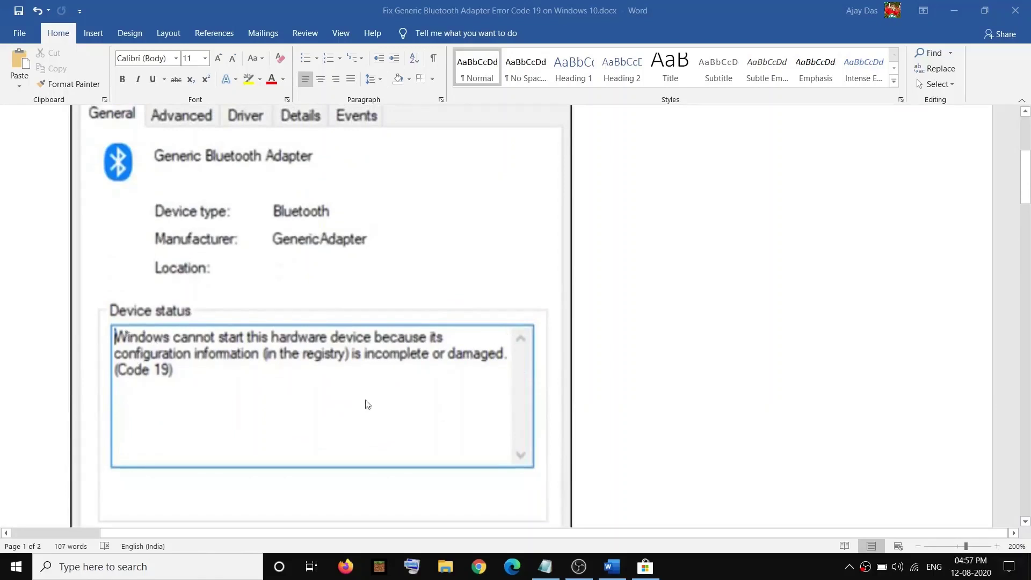
scroll(277, 289, down, 4)
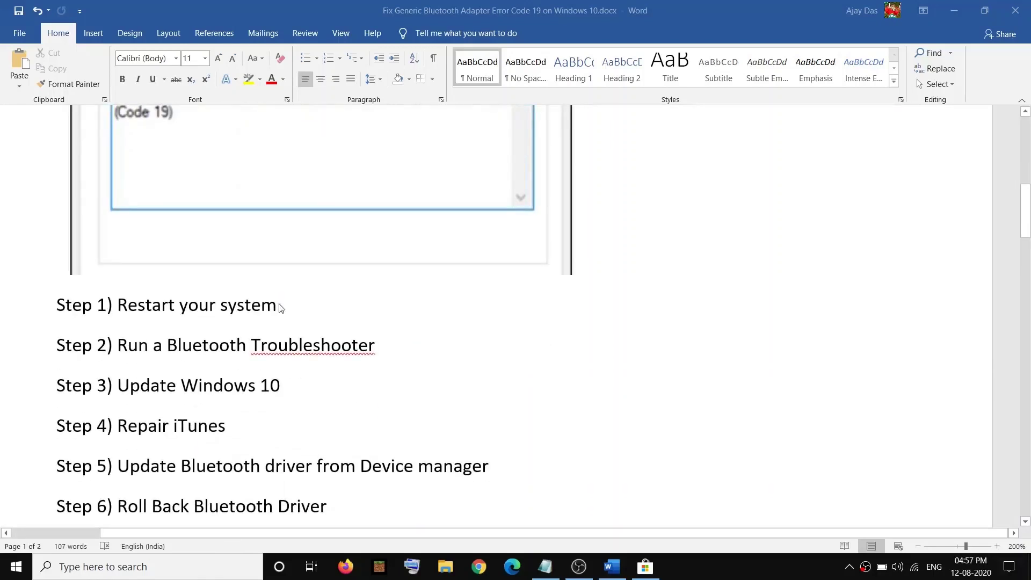
scroll(279, 307, up, 2)
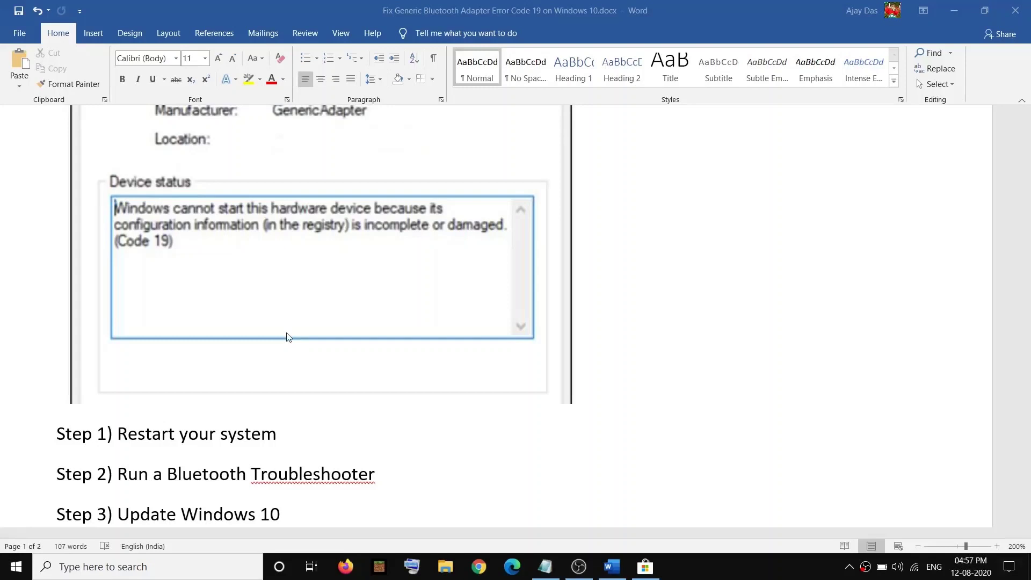
Highlight the line "Step 1) Restart your system" and show the system's power options without choosing one
triple_click(163, 436)
click(17, 567)
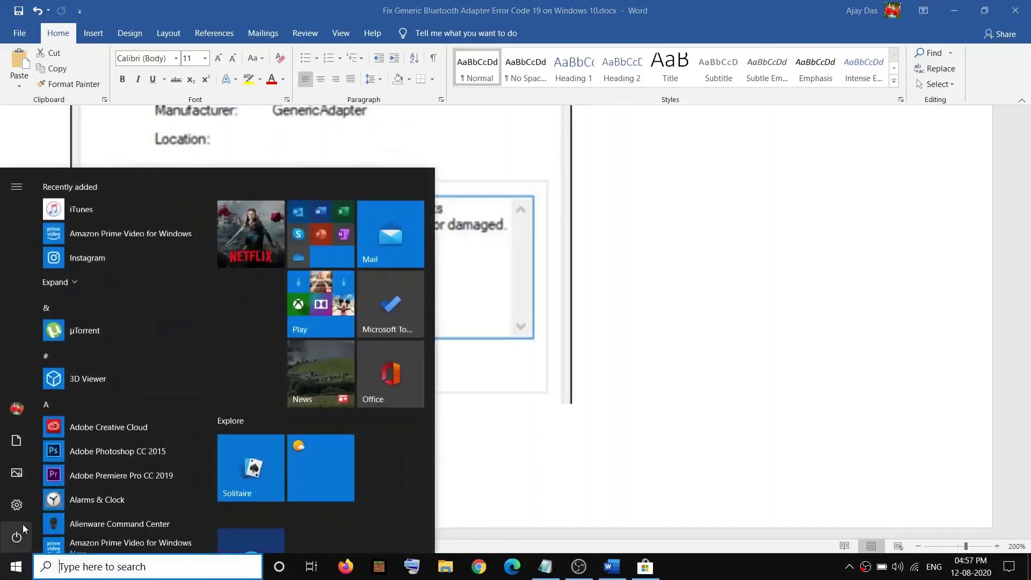
click(22, 538)
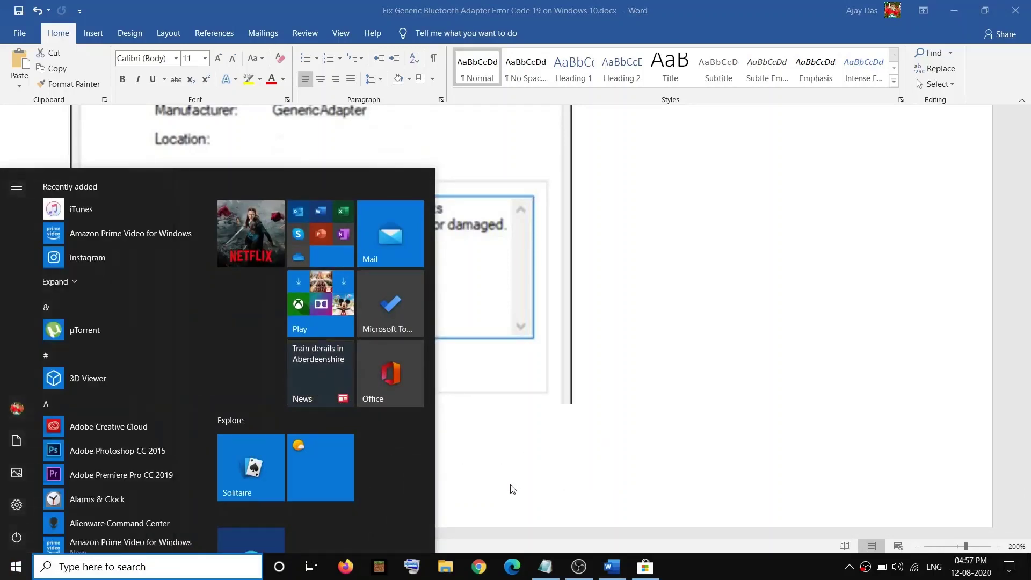
click(271, 441)
Highlight "Run a Bluetooth Troubleshooter" in Step 2, and run the Bluetooth troubleshooter from the additional troubleshooters in Windows Settings
scroll(315, 449, down, 1)
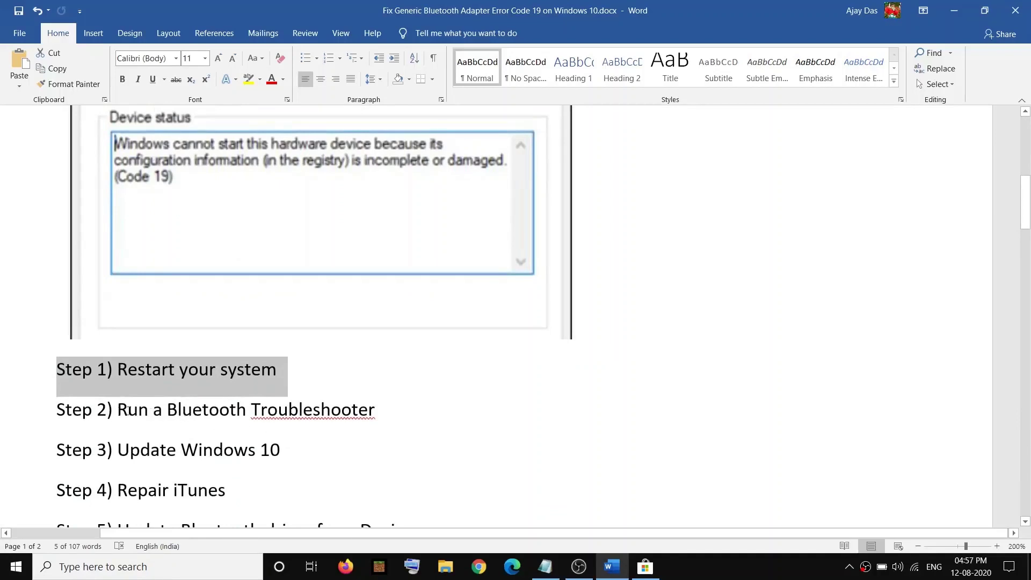
drag(127, 411, 375, 414)
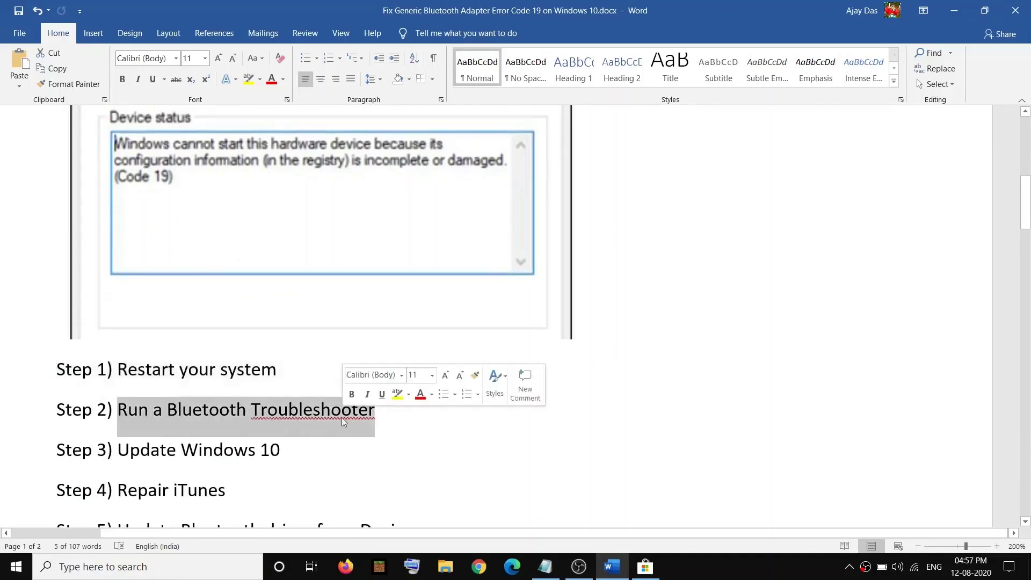
click(14, 574)
click(24, 503)
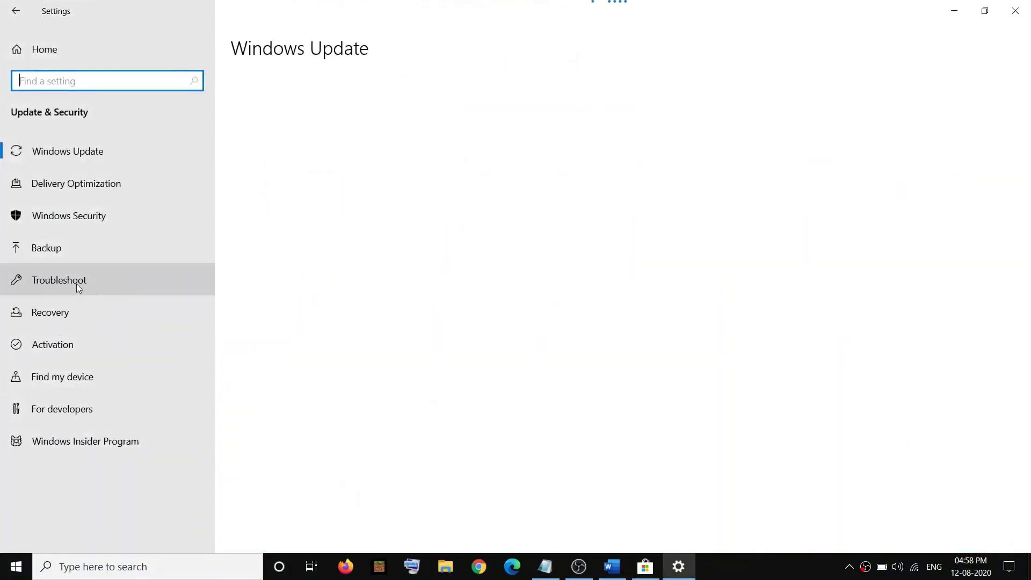
click(62, 284)
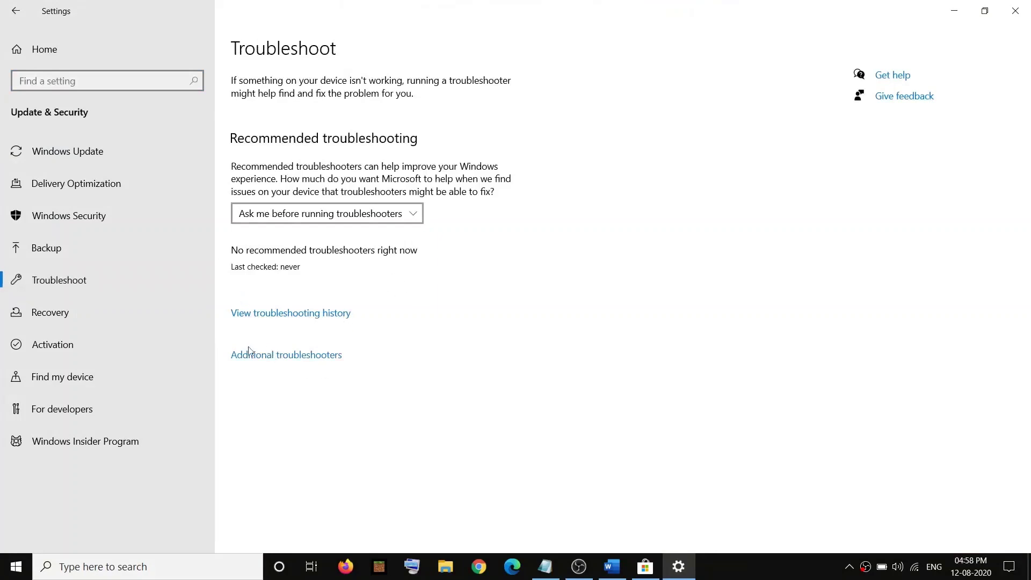
click(302, 361)
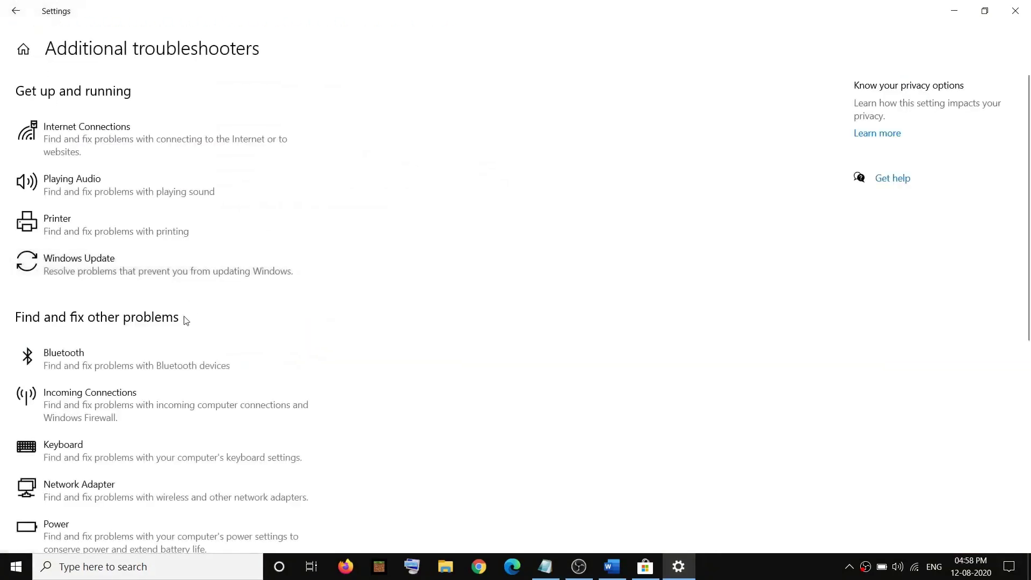
click(100, 364)
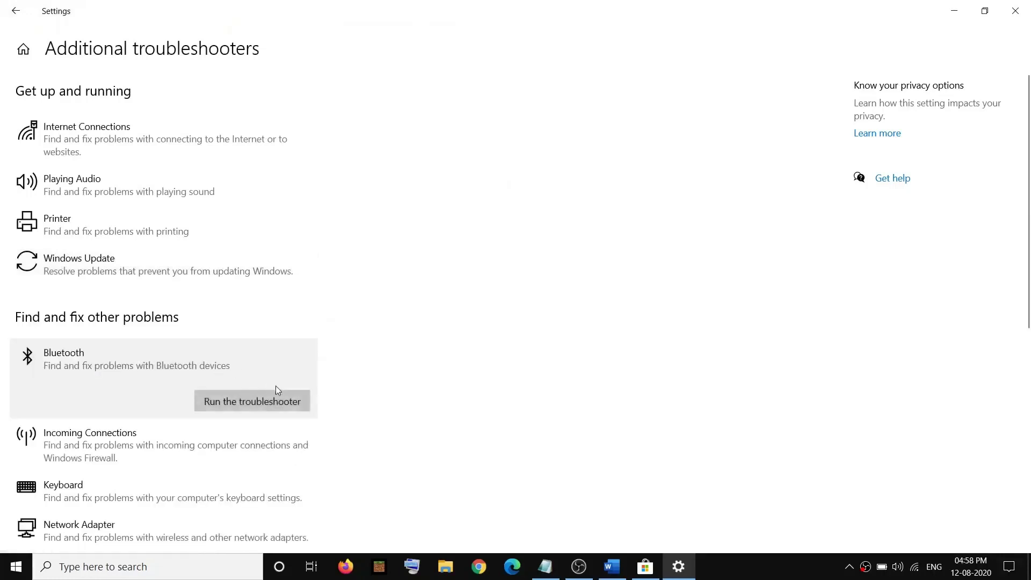
click(234, 407)
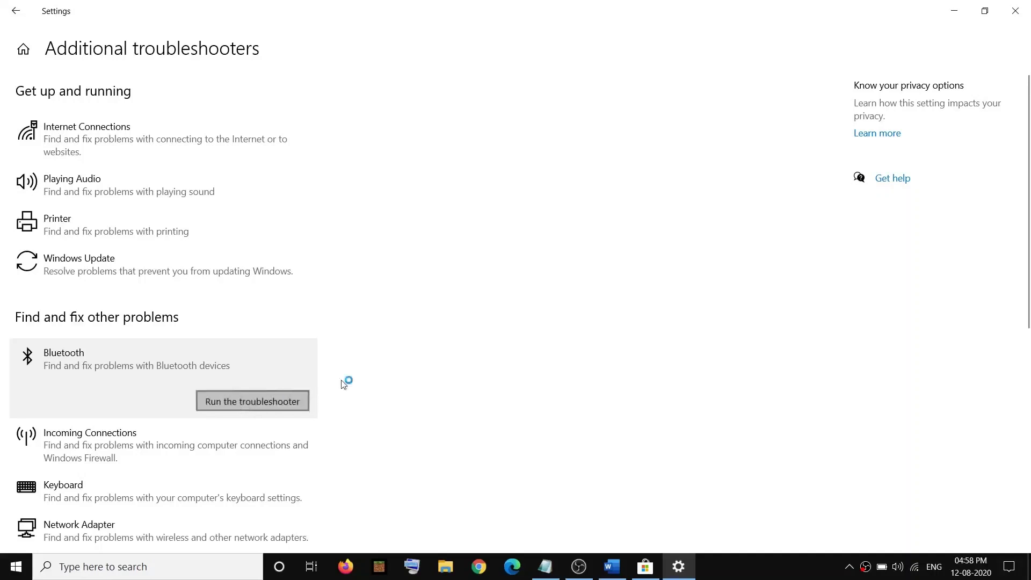
Return to the Word document and highlight "Update Windows 10" in Step 3
click(854, 358)
click(954, 10)
click(783, 213)
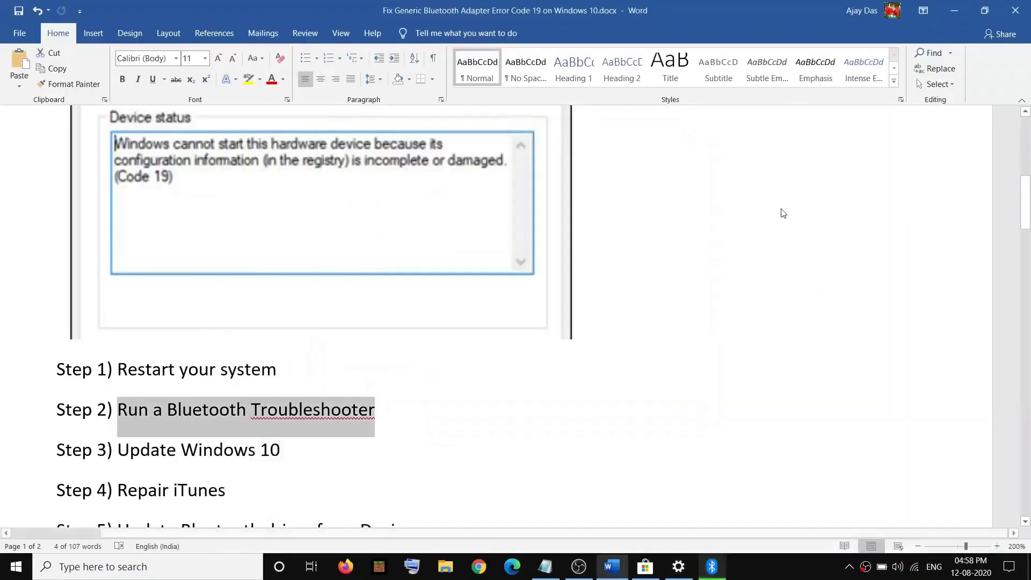
scroll(304, 349, down, 5)
click(119, 191)
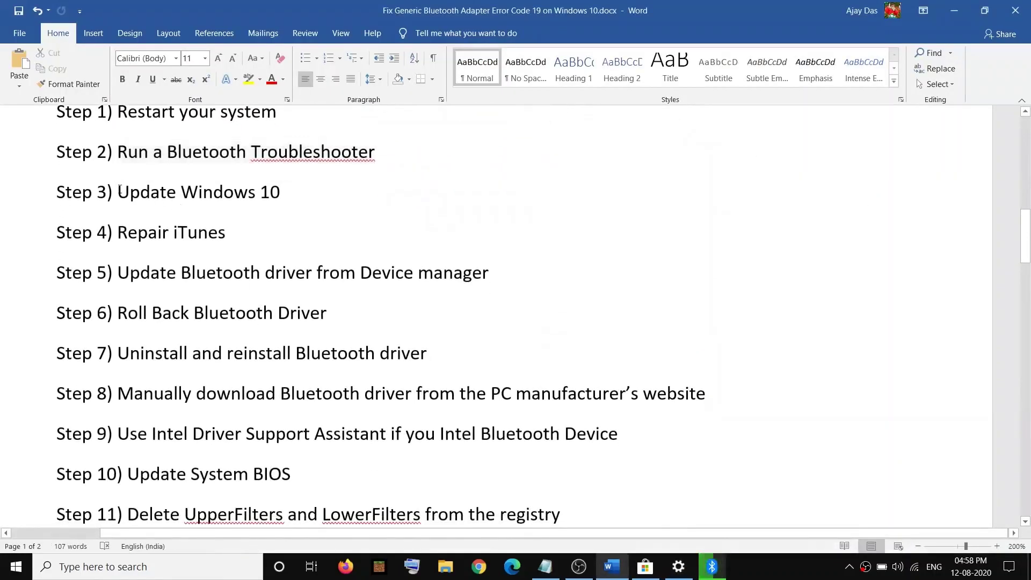
drag(120, 191, 280, 195)
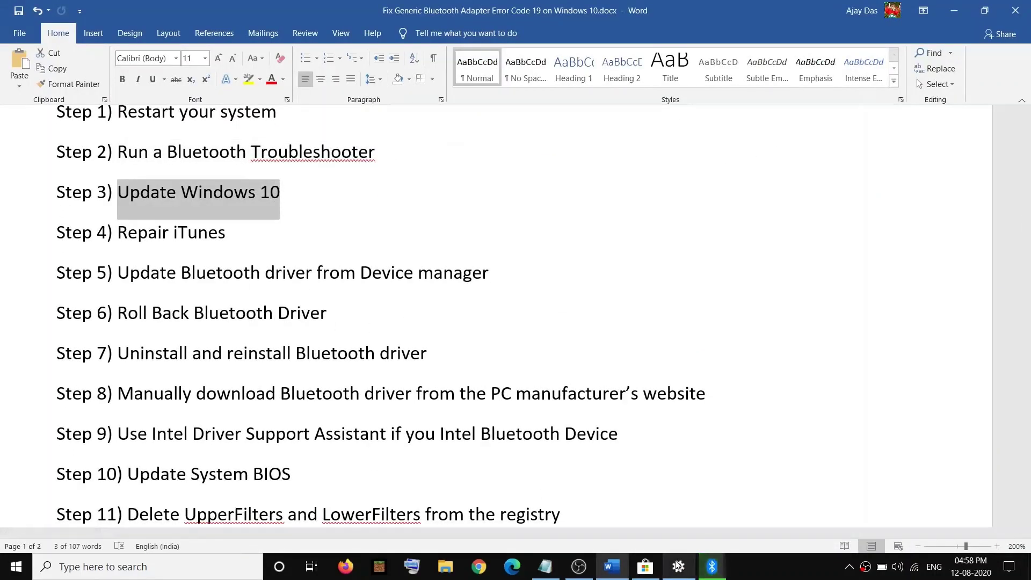
Switch to Windows Settings and open the Windows Update page under Update & Security to view the available updates
click(16, 567)
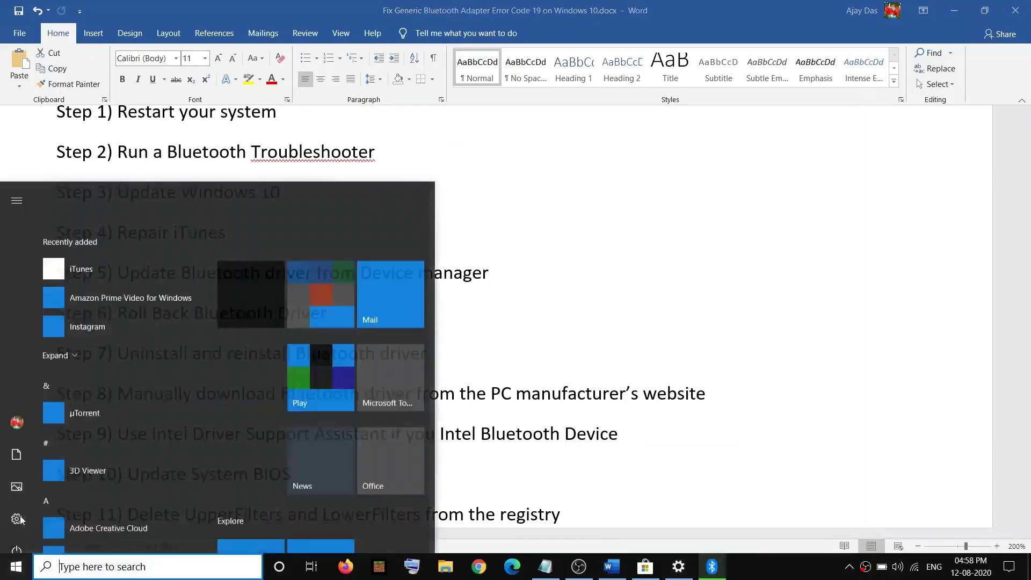
click(20, 508)
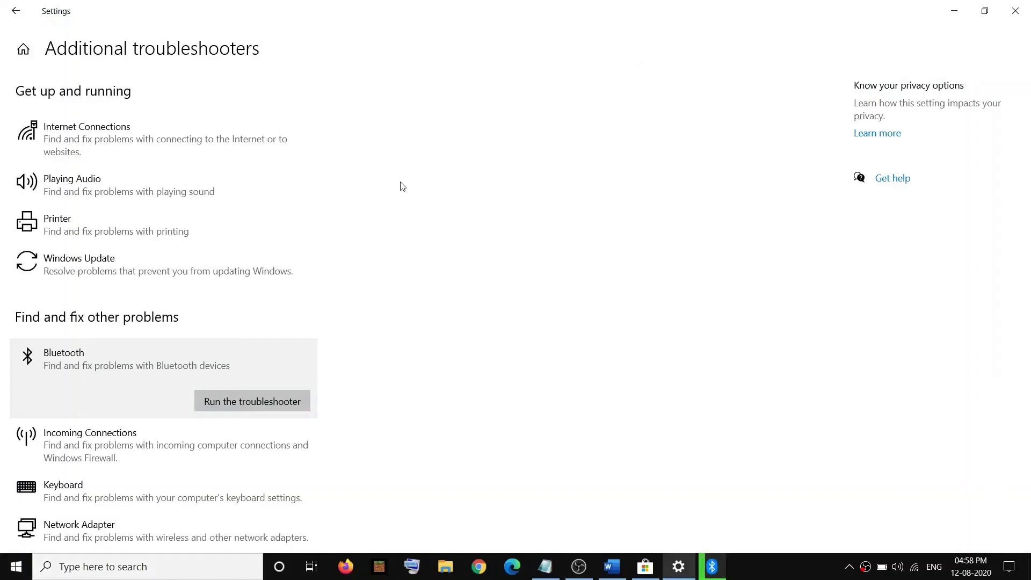
key(alt+Left)
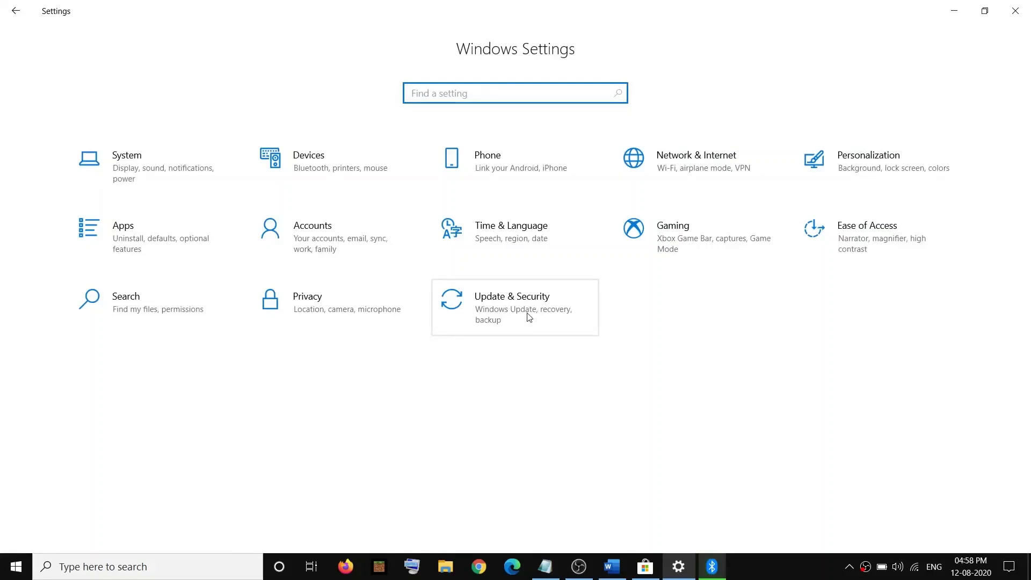
click(530, 317)
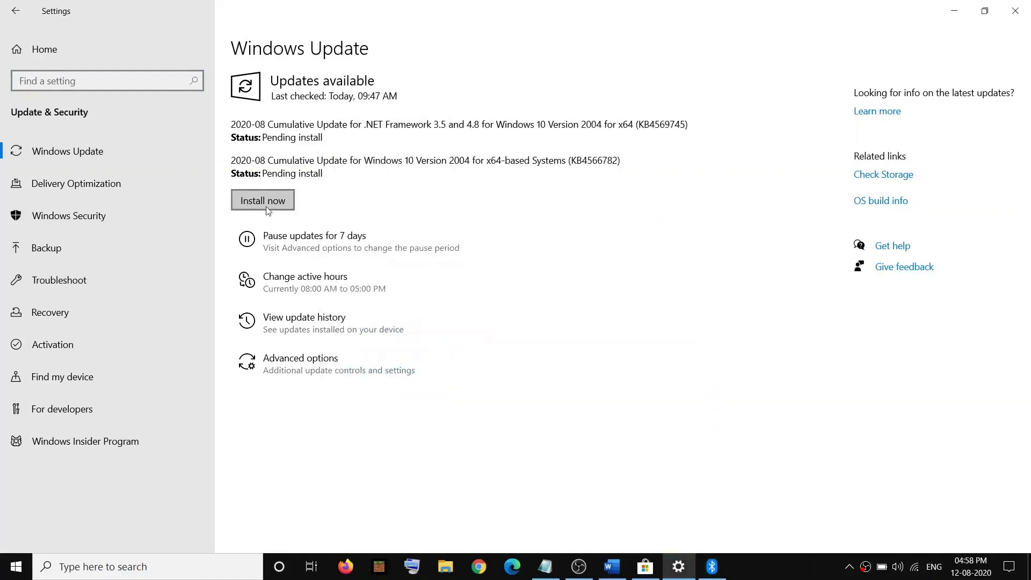
click(251, 198)
Minimize Settings, return to the Word document and highlight "Repair iTunes" in Step 4
click(954, 11)
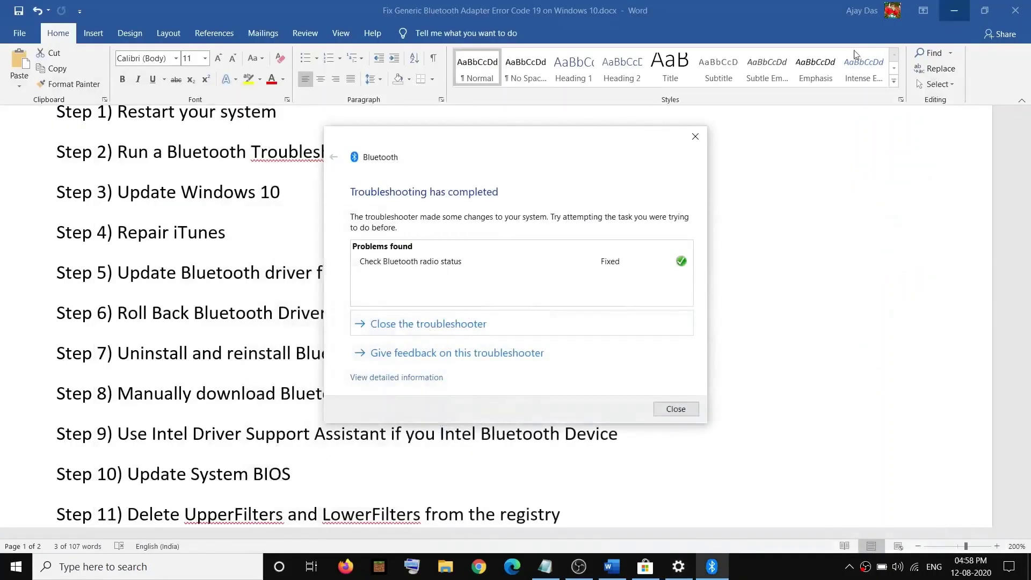
click(182, 325)
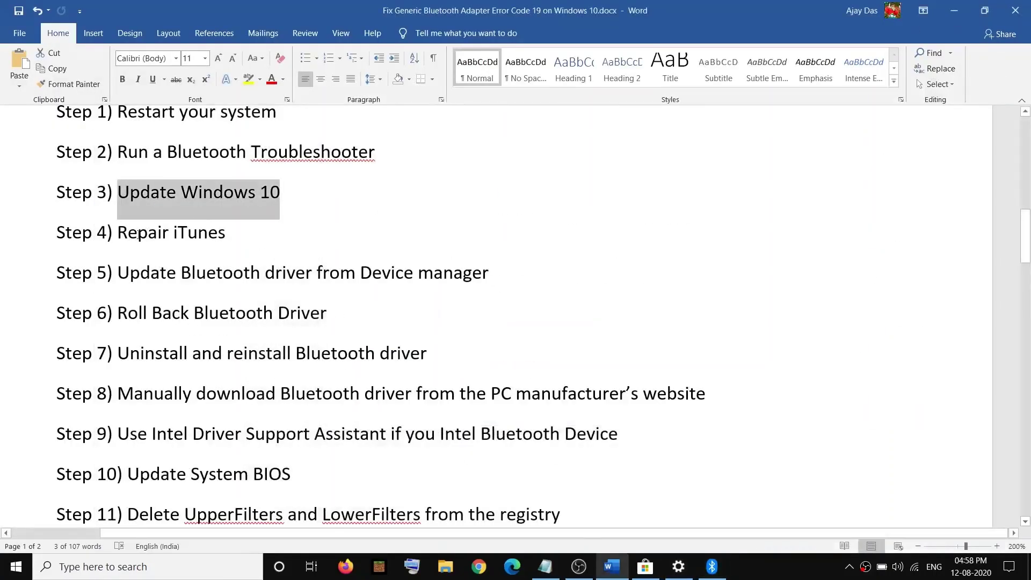
drag(118, 232, 230, 232)
scroll(233, 427, up, 3)
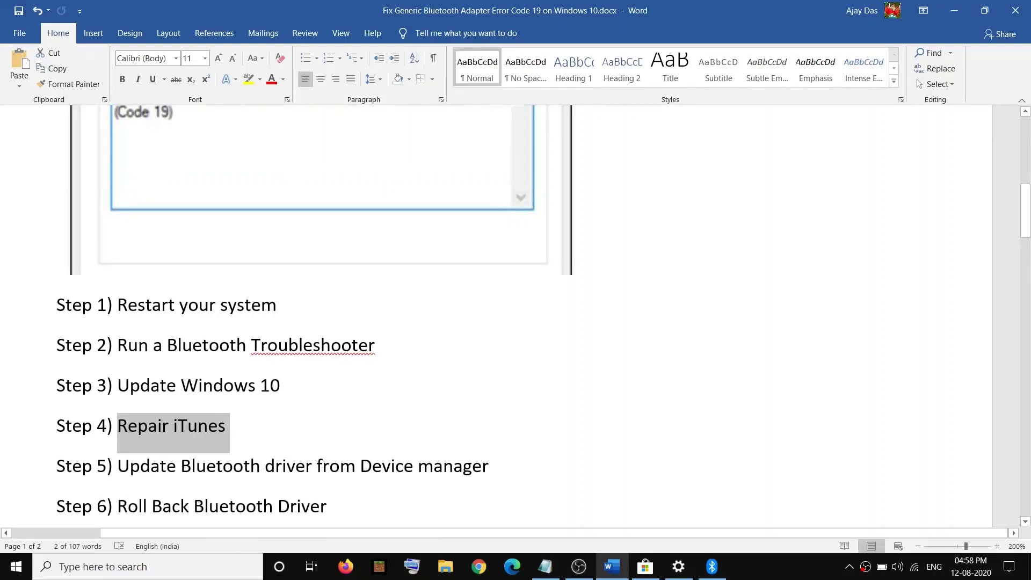
click(139, 573)
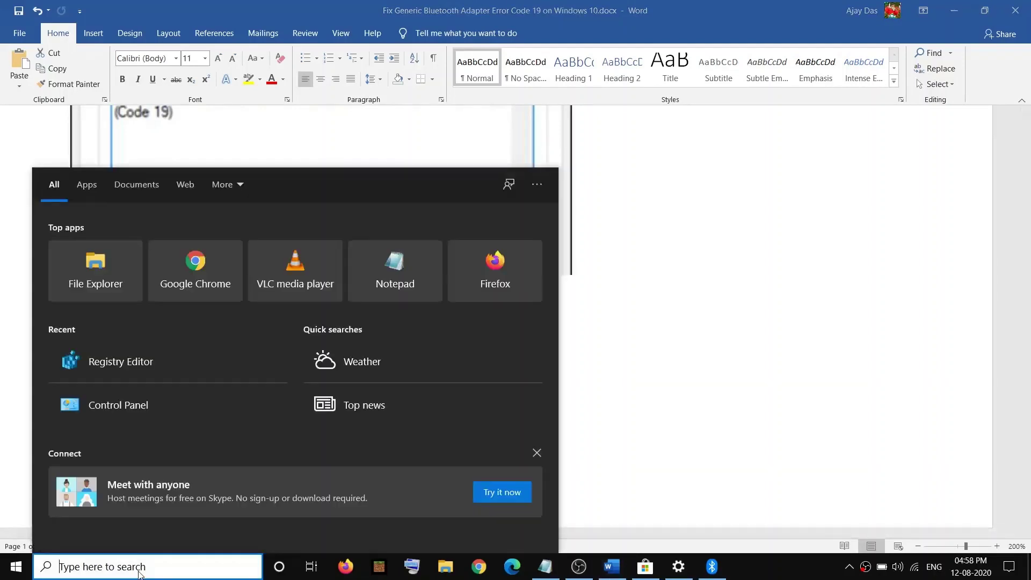
text(app)
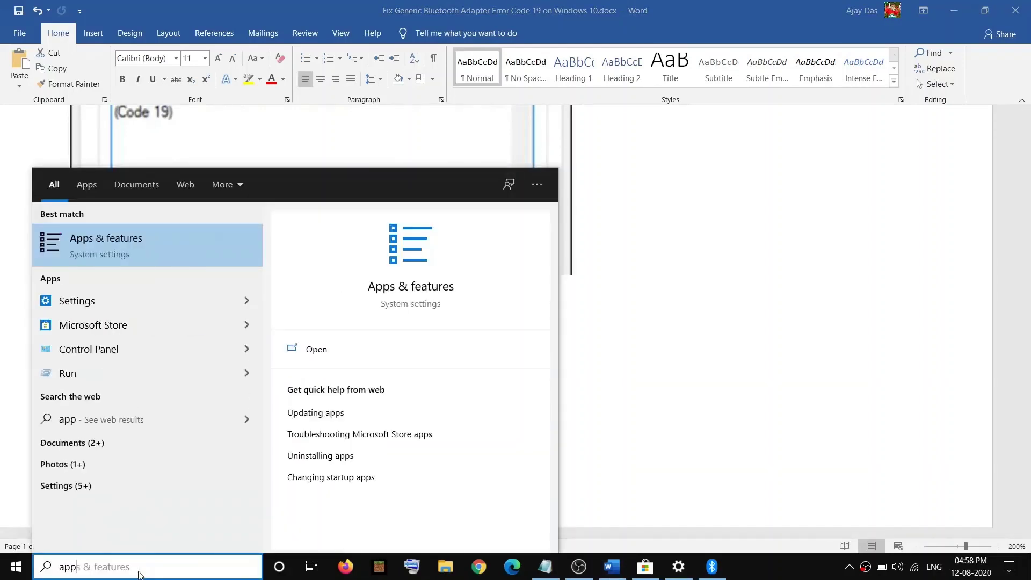
text(s)
key(Return)
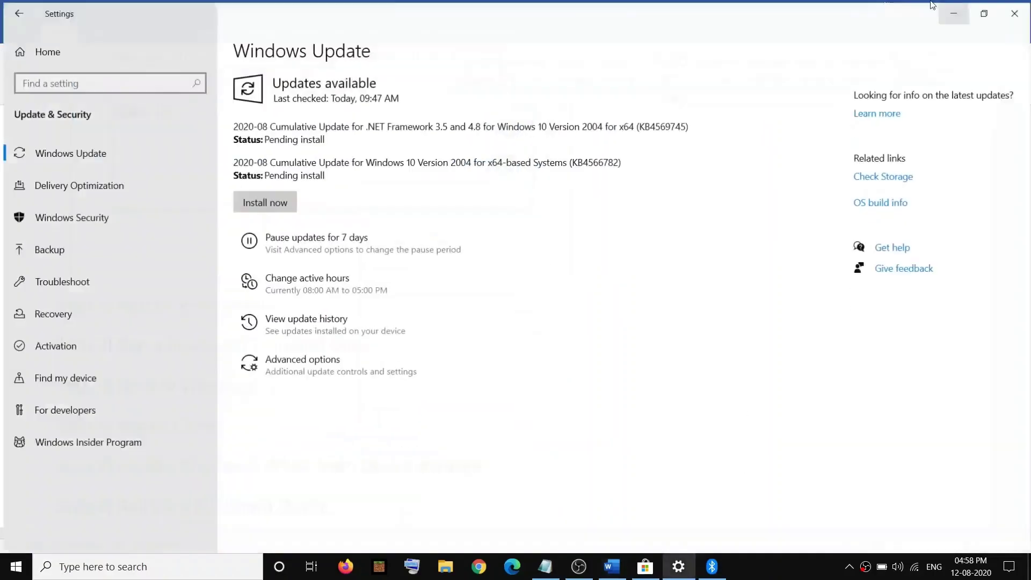
click(1014, 13)
Open Windows Settings and go to the Apps & features page
click(17, 567)
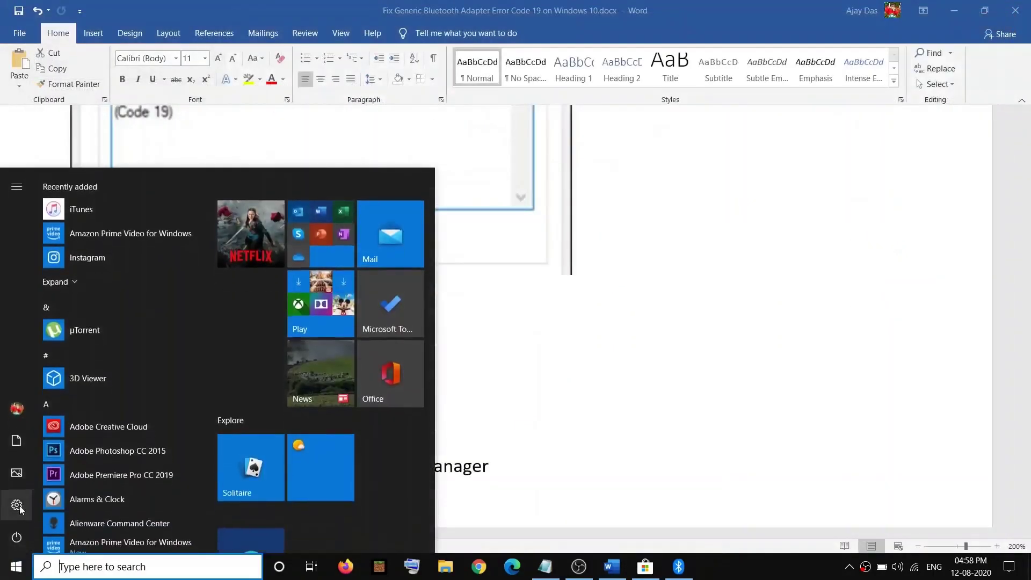
click(23, 504)
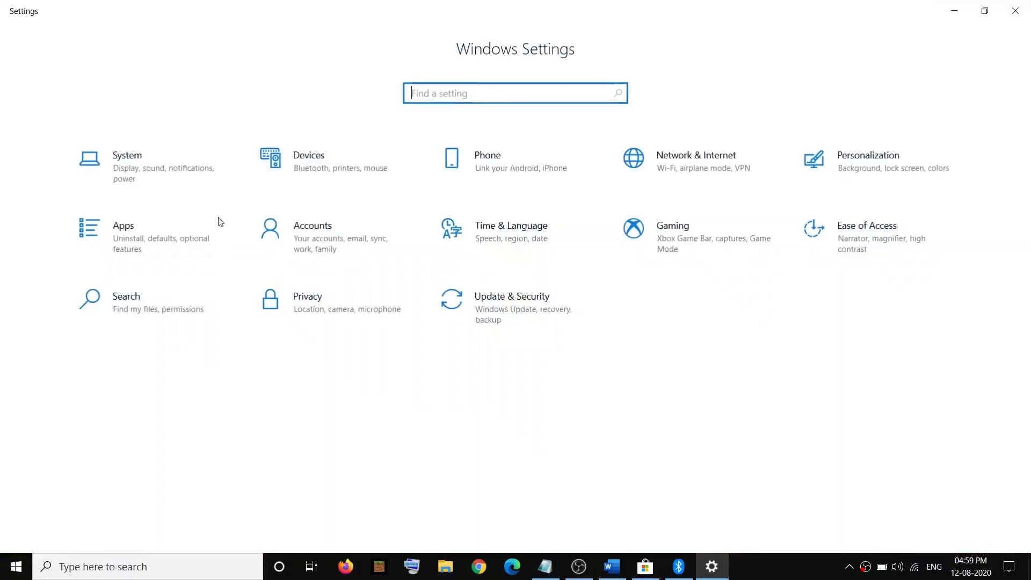
click(120, 241)
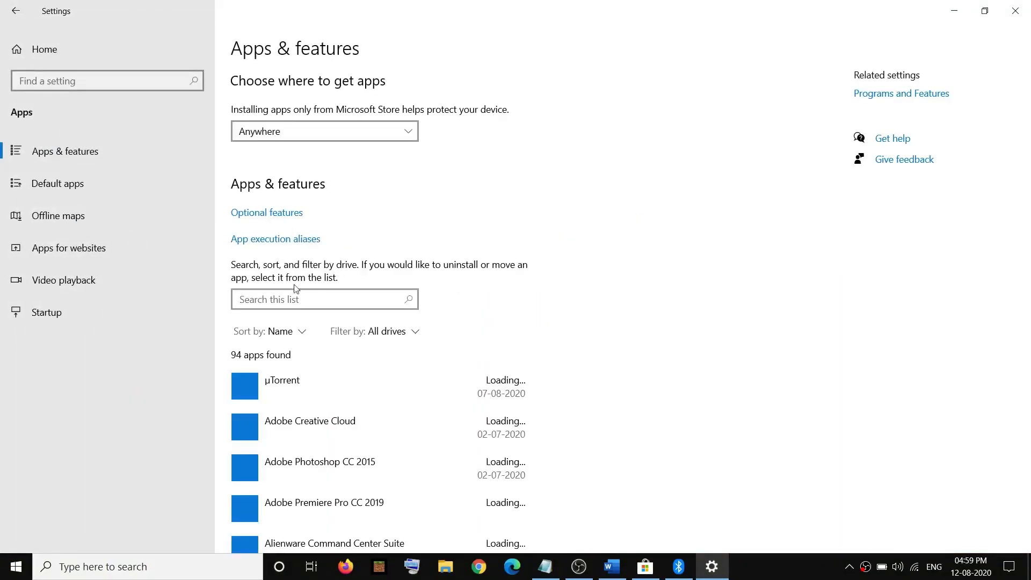
Search the installed apps for "itunes" and open the advanced options of iTunes
click(263, 302)
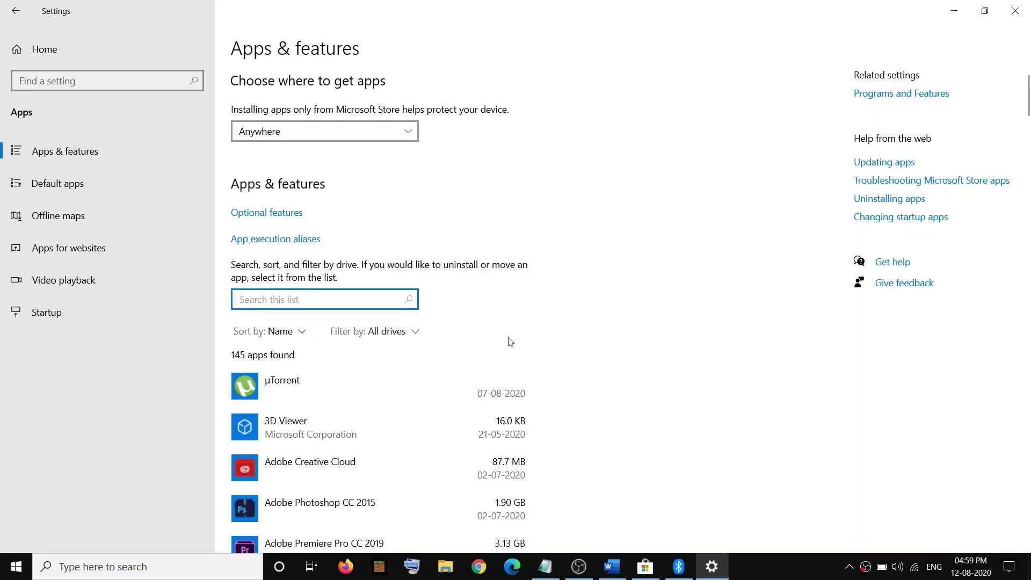
text(itunes)
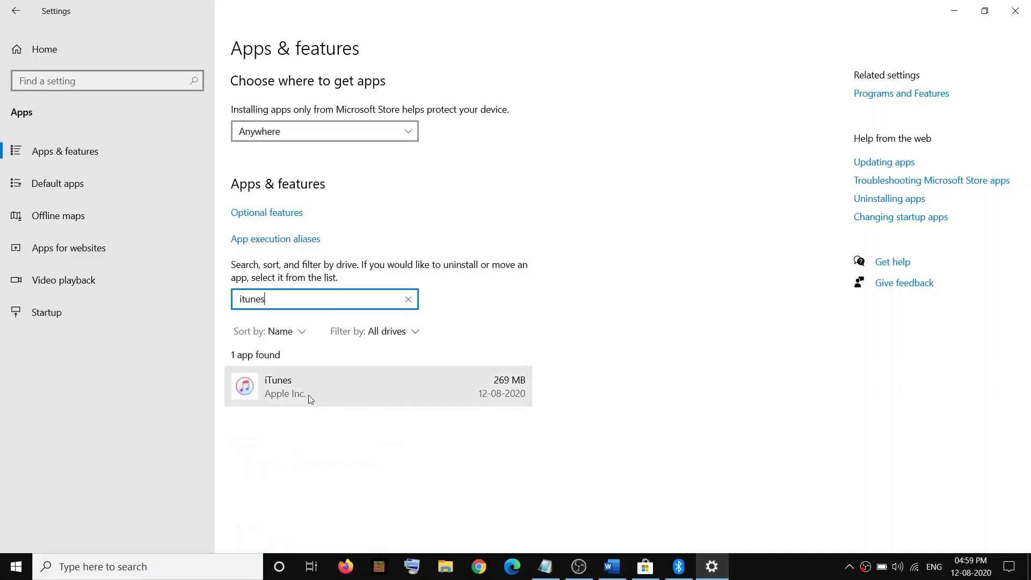
click(304, 395)
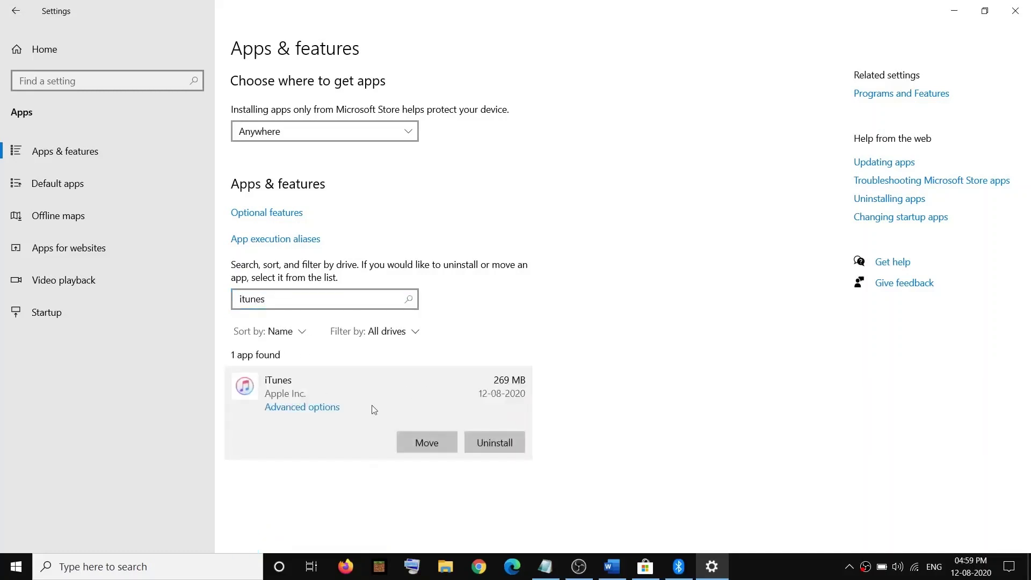
click(317, 414)
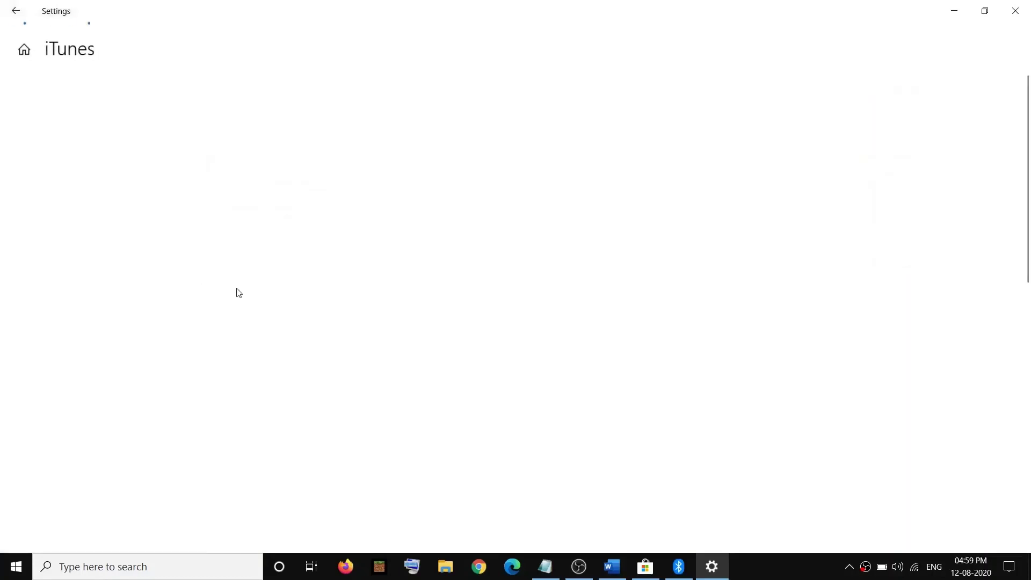
Run Repair on the iTunes app from its advanced options and close Settings
scroll(219, 323, down, 10)
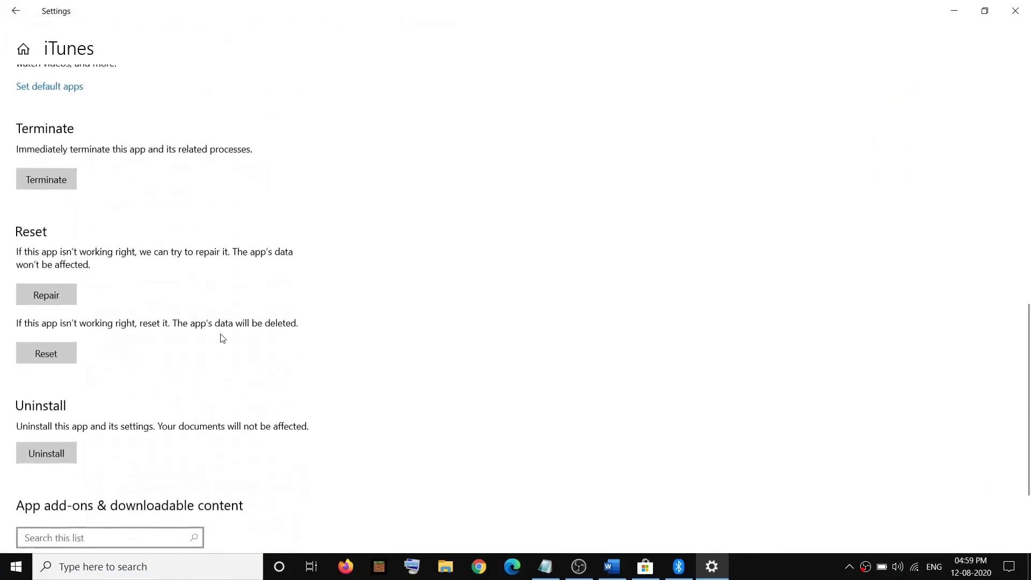
click(59, 294)
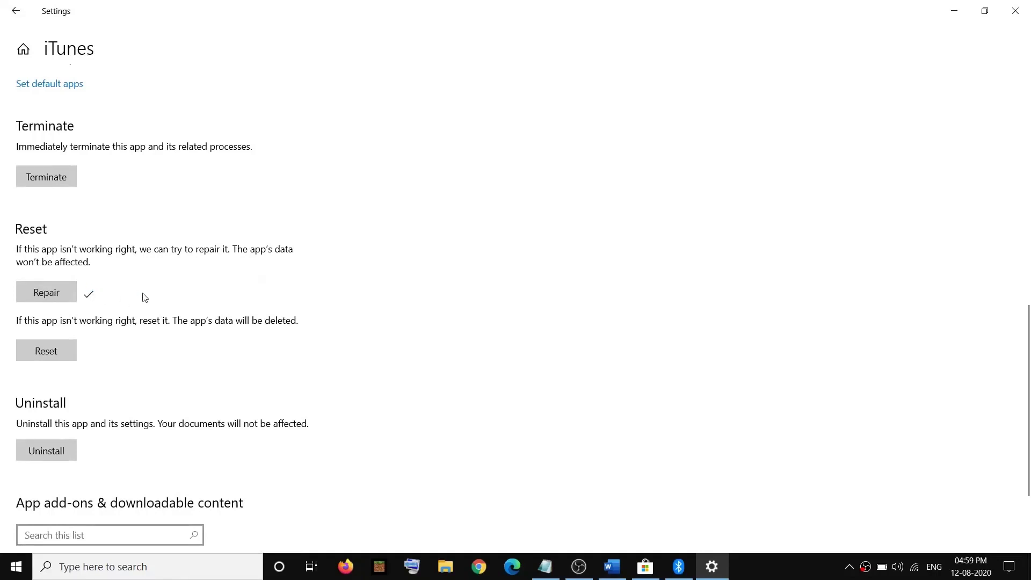
click(1015, 10)
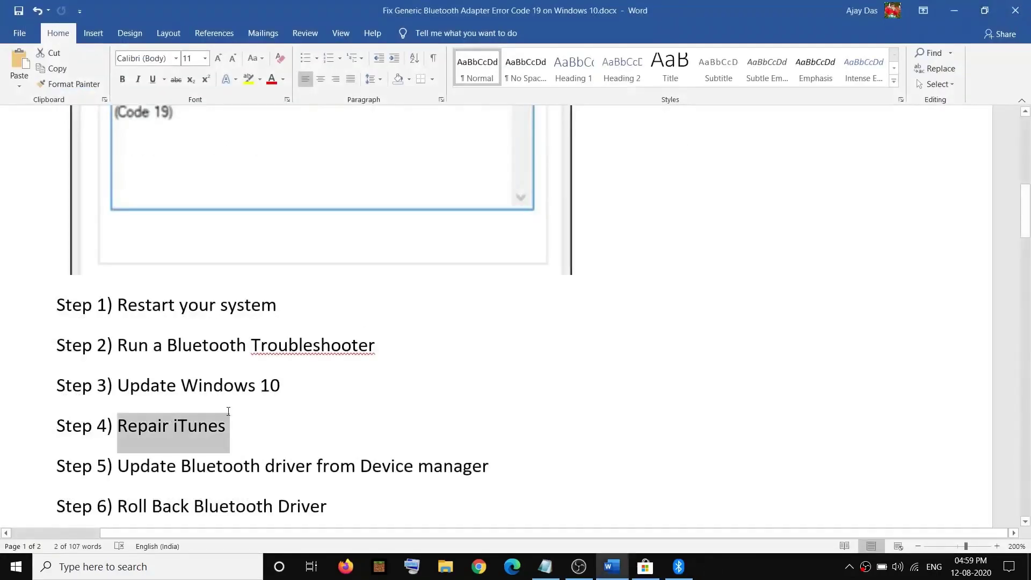
Highlight "Update Bluetooth driver from Device manager" in Step 5 of the document
scroll(286, 389, down, 3)
scroll(241, 398, up, 2)
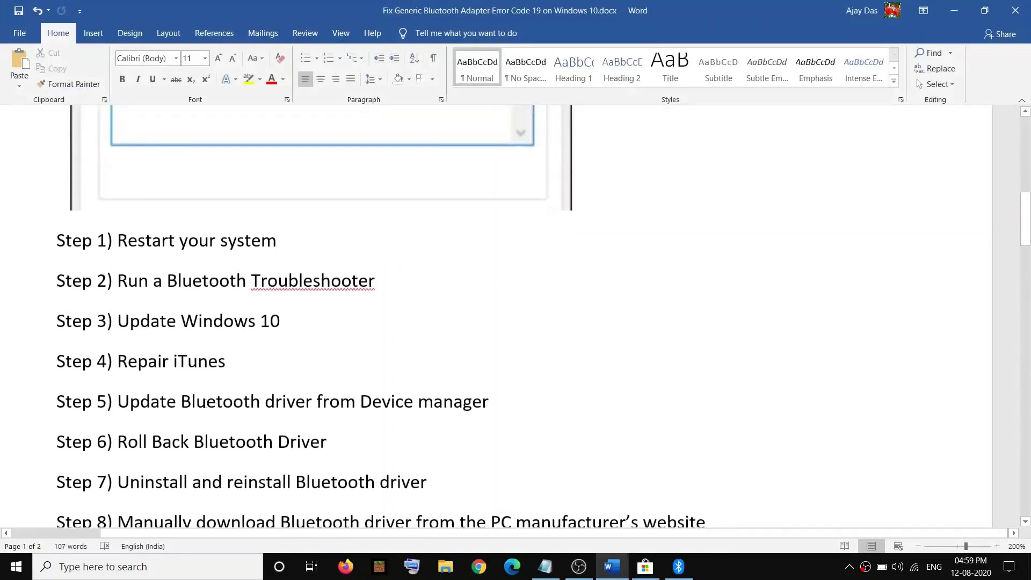
drag(122, 397, 489, 400)
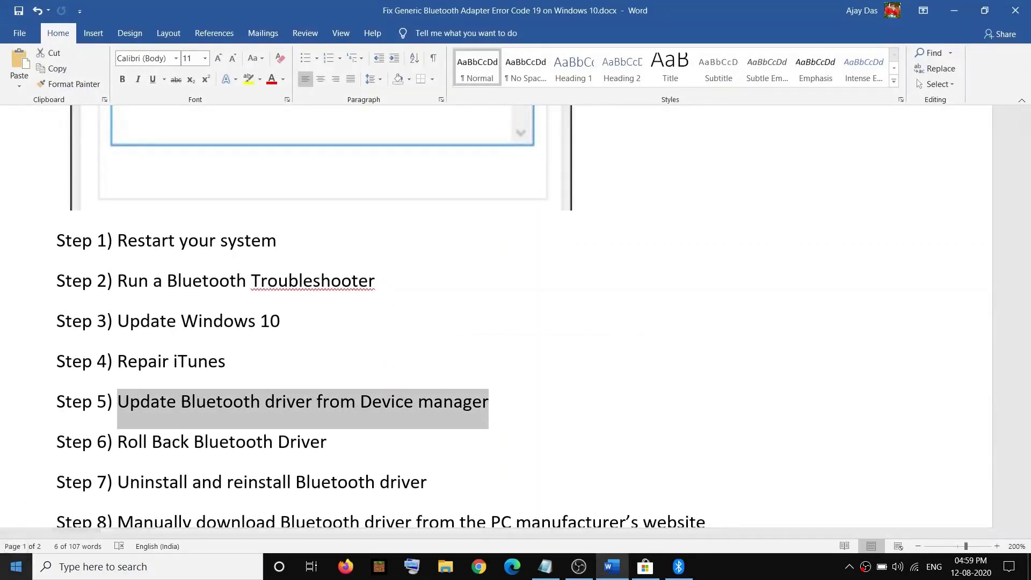
Open Device Manager, expand the Bluetooth category and switch off the system's Bluetooth
right_click(15, 573)
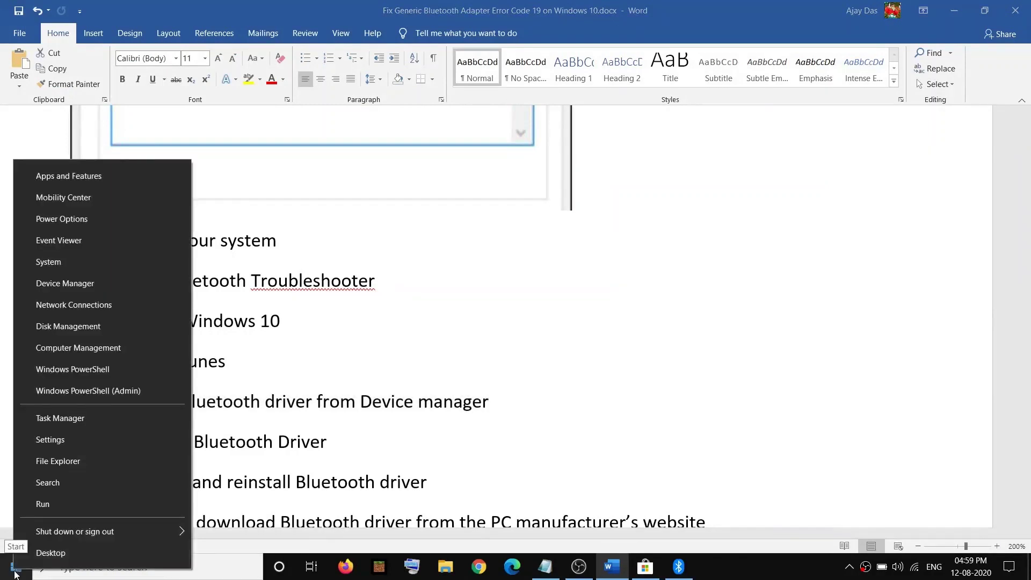
click(94, 283)
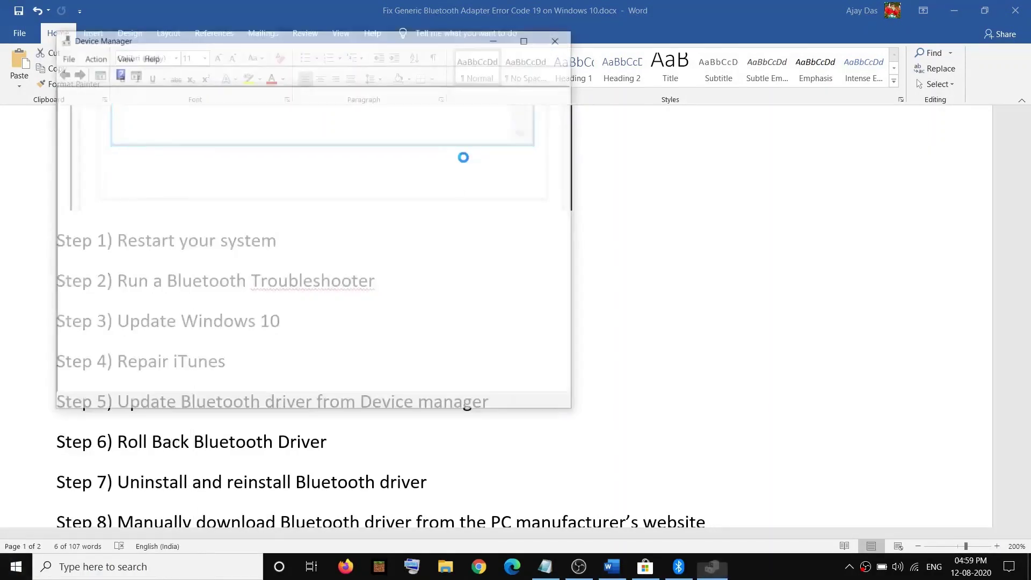
drag(214, 47, 263, 127)
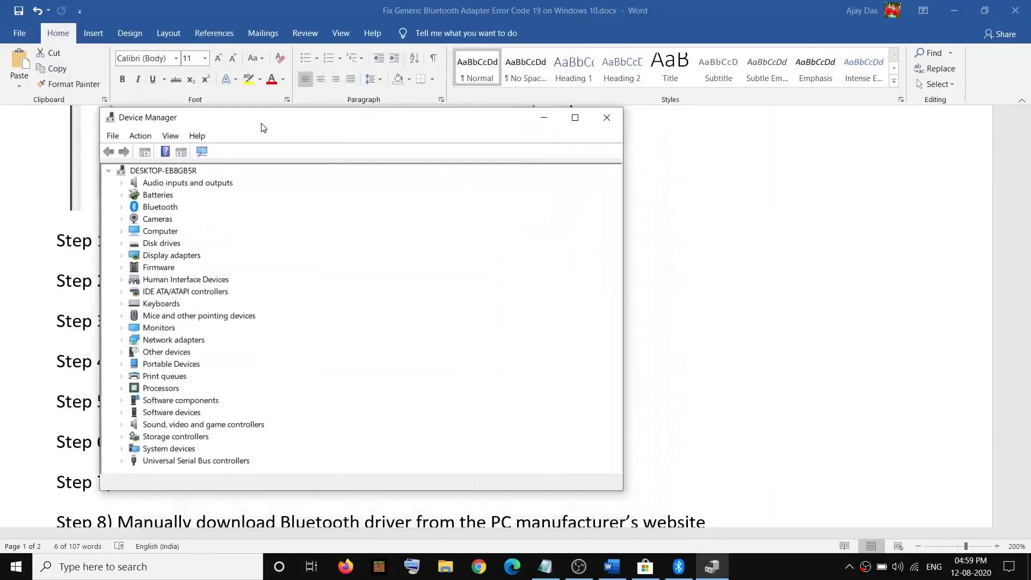
click(122, 208)
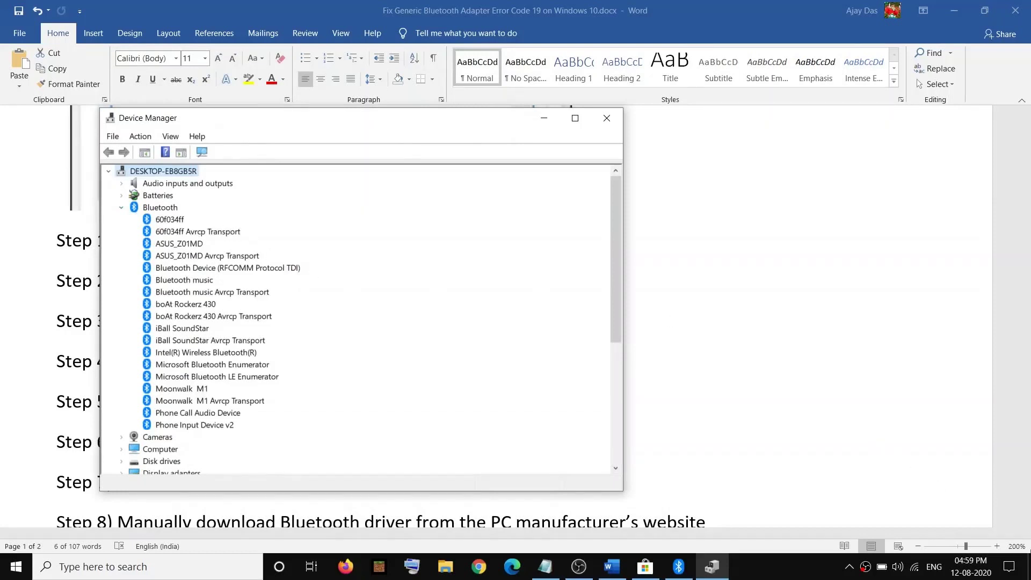
click(1010, 567)
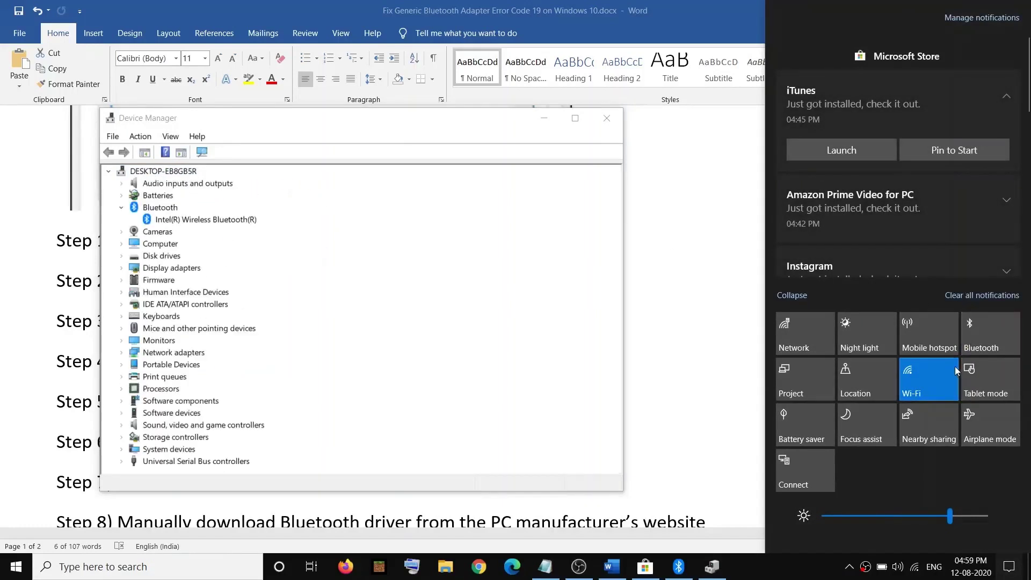
View the driver search options in the update wizard for Intel(R) Wireless Bluetooth(R) and close it
click(187, 222)
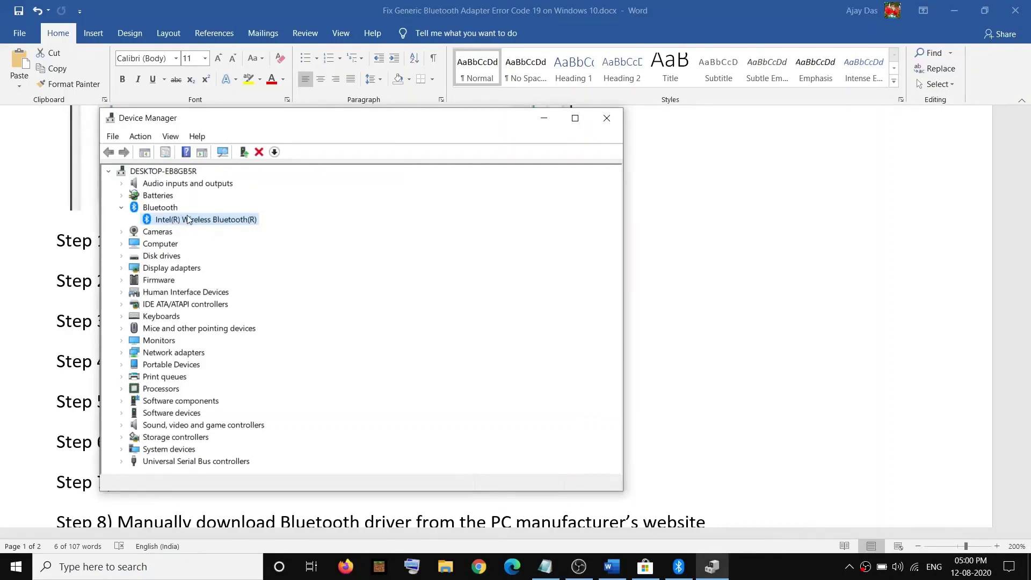
right_click(189, 222)
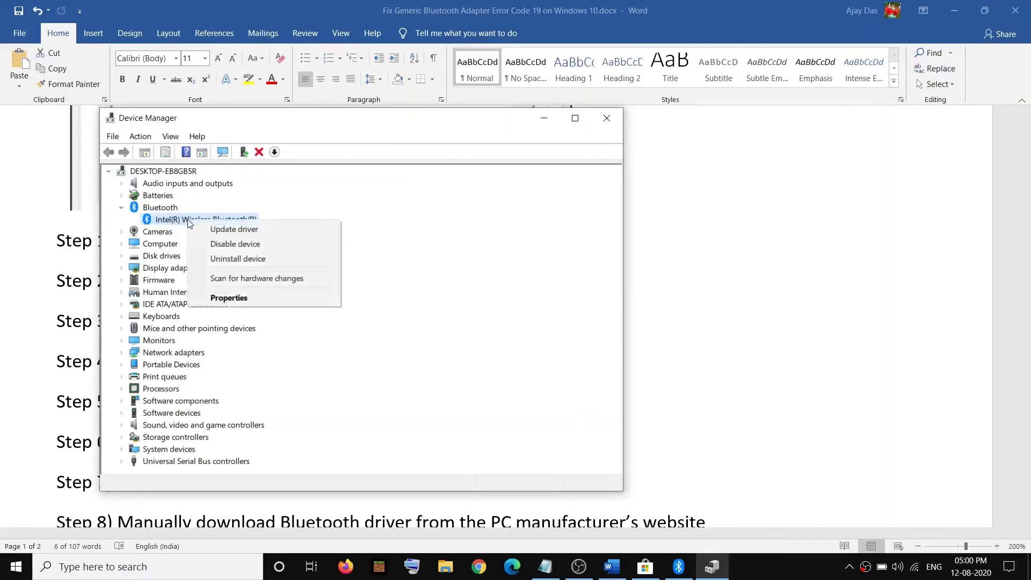
click(247, 232)
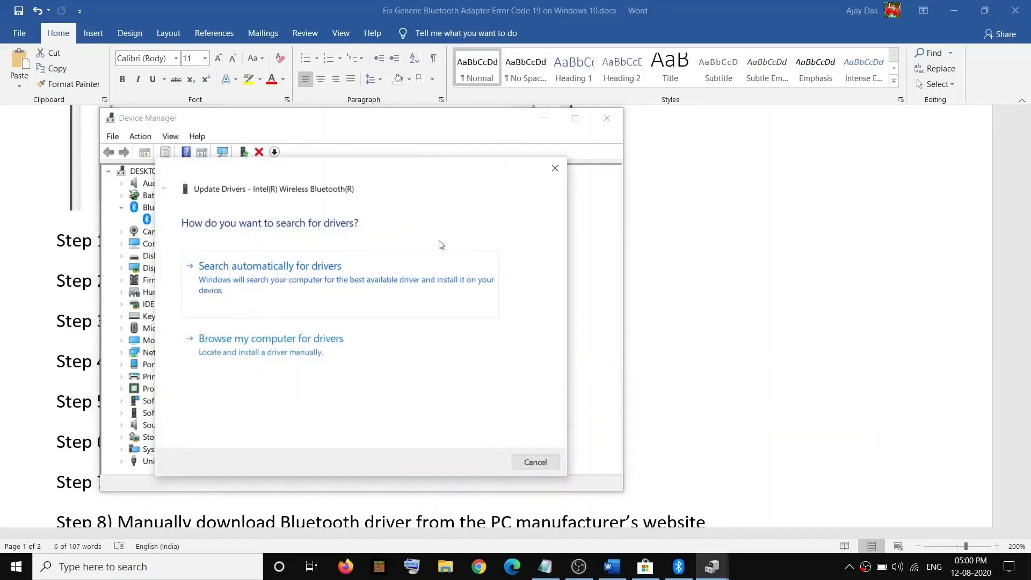
click(556, 169)
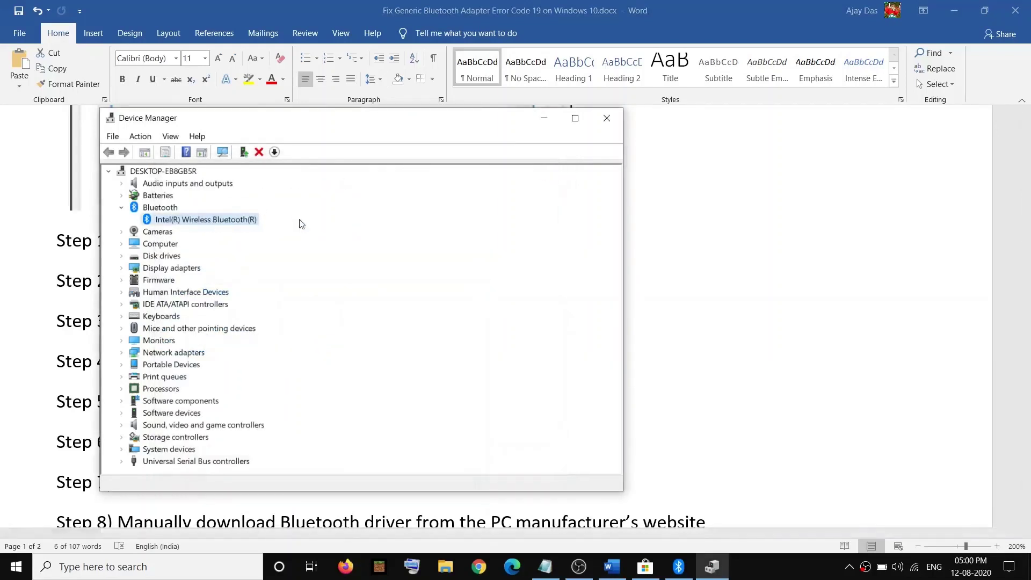
For Intel(R) Wireless Bluetooth(R), browse the computer's available drivers in the update wizard and select version 20.100.6.4 [03-10-2019]
right_click(200, 224)
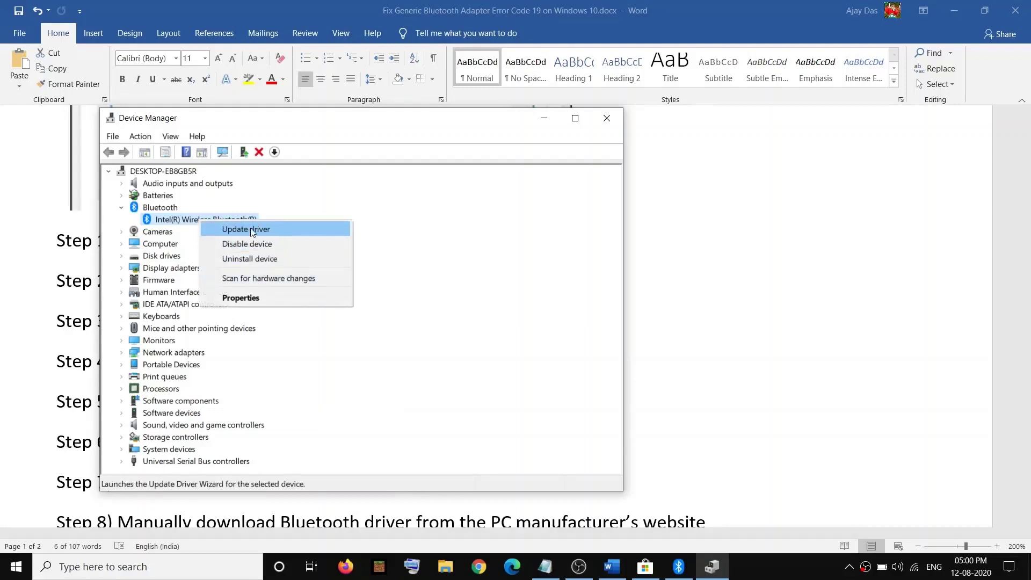
click(250, 232)
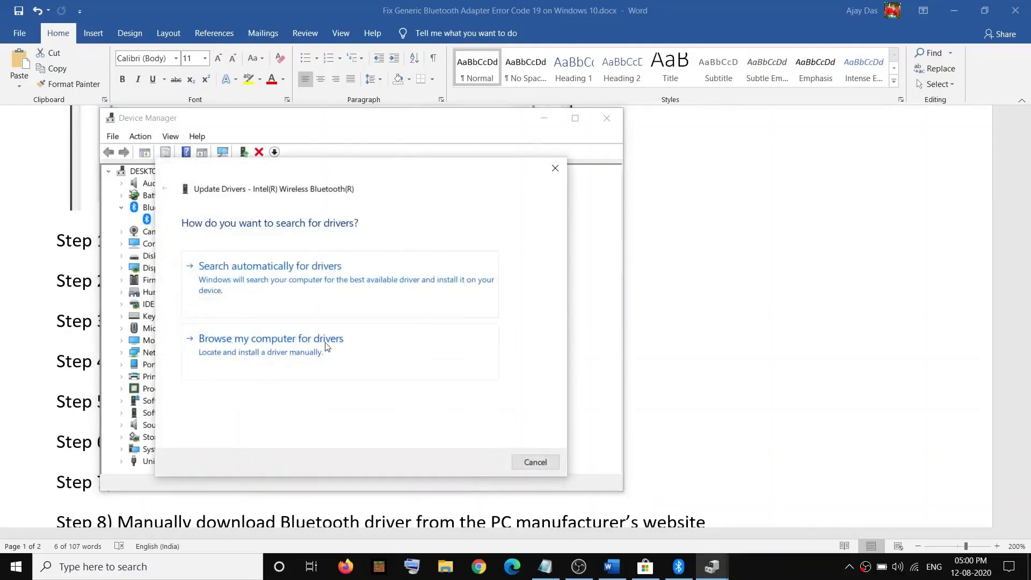
click(258, 350)
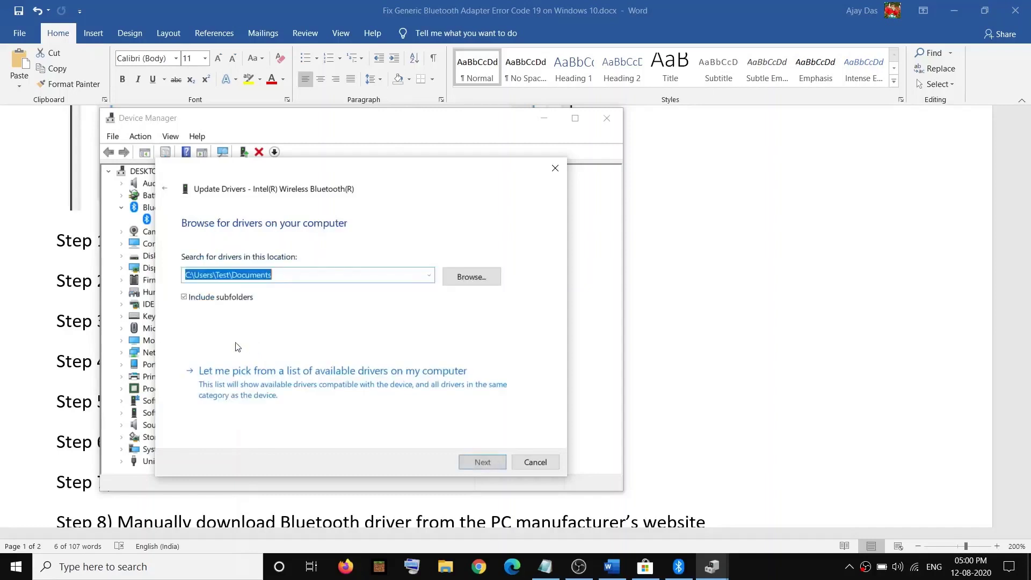
click(306, 385)
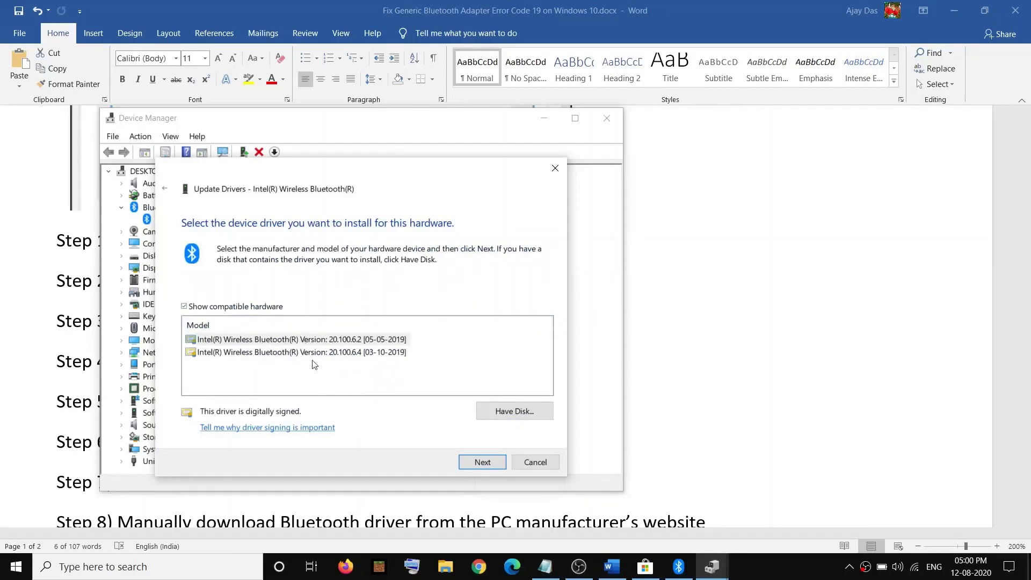
click(273, 353)
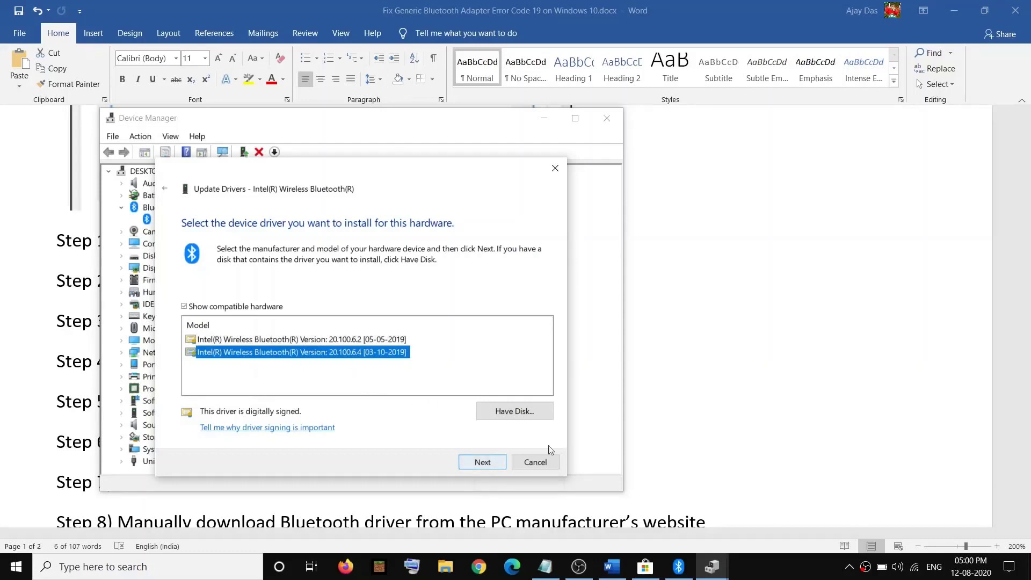
Return to the Word document and highlight "Roll Back Bluetooth Driver" in Step 6
key(alt+Tab)
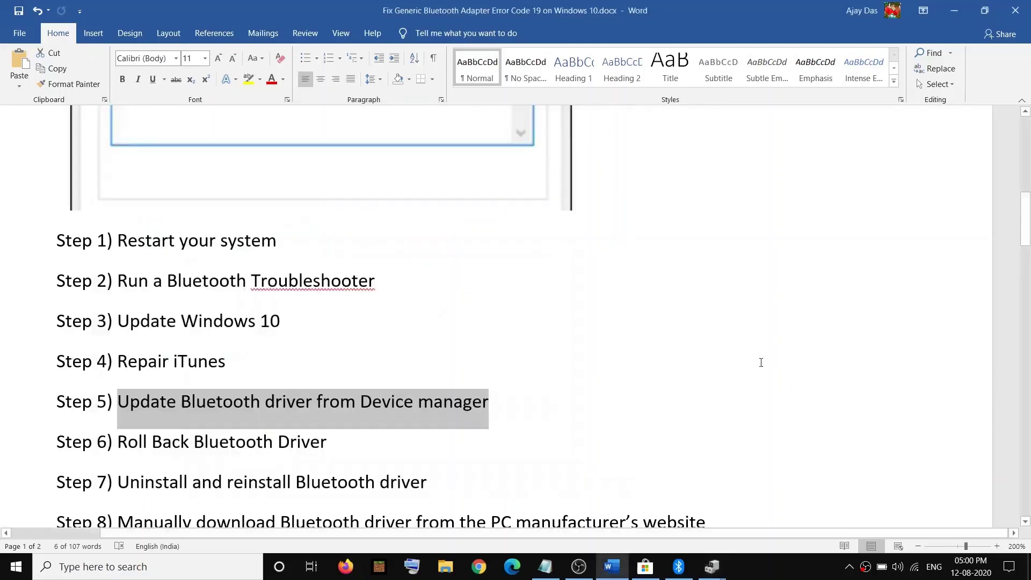
scroll(385, 345, down, 1)
scroll(322, 387, up, 2)
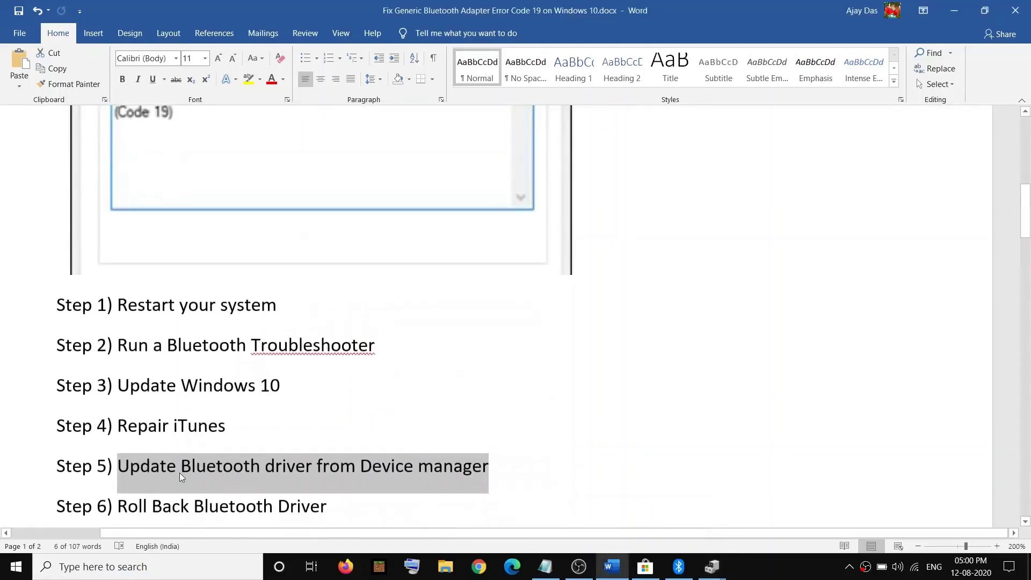
scroll(179, 472, down, 1)
drag(119, 442, 327, 442)
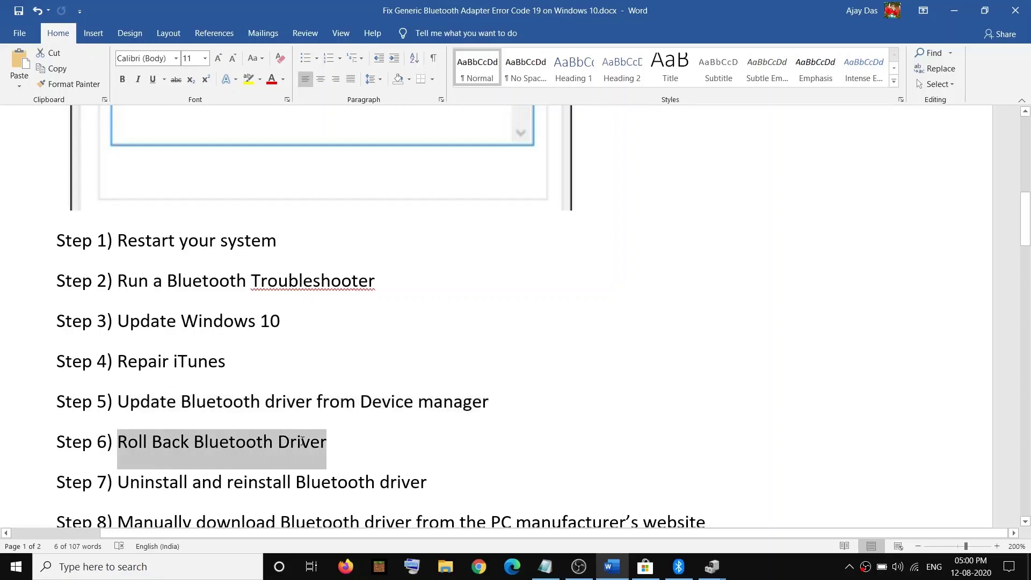
Switch to Device Manager, close the driver wizard and view the driver properties of Intel(R) Wireless Bluetooth(R)
click(712, 567)
click(763, 510)
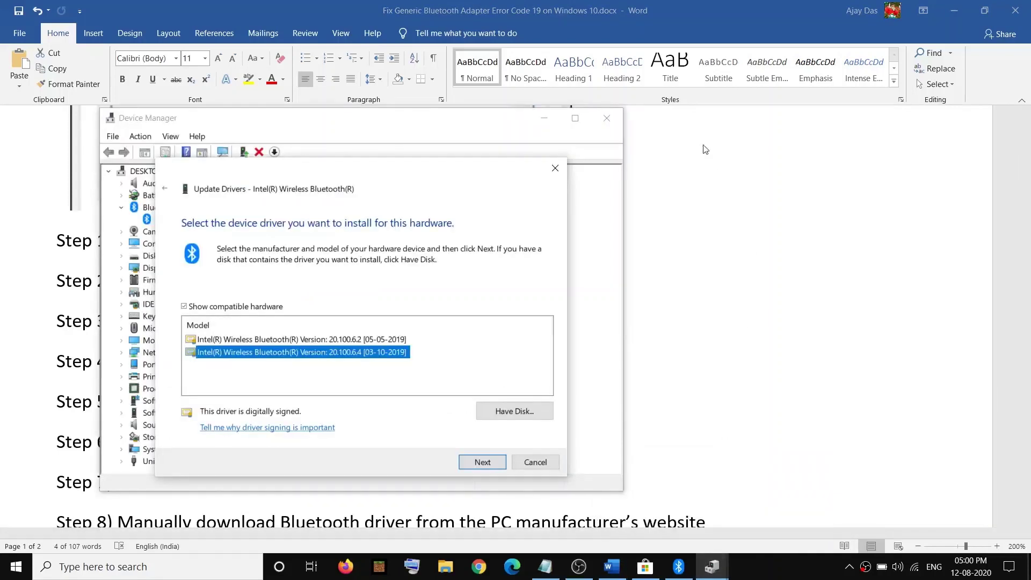
click(556, 170)
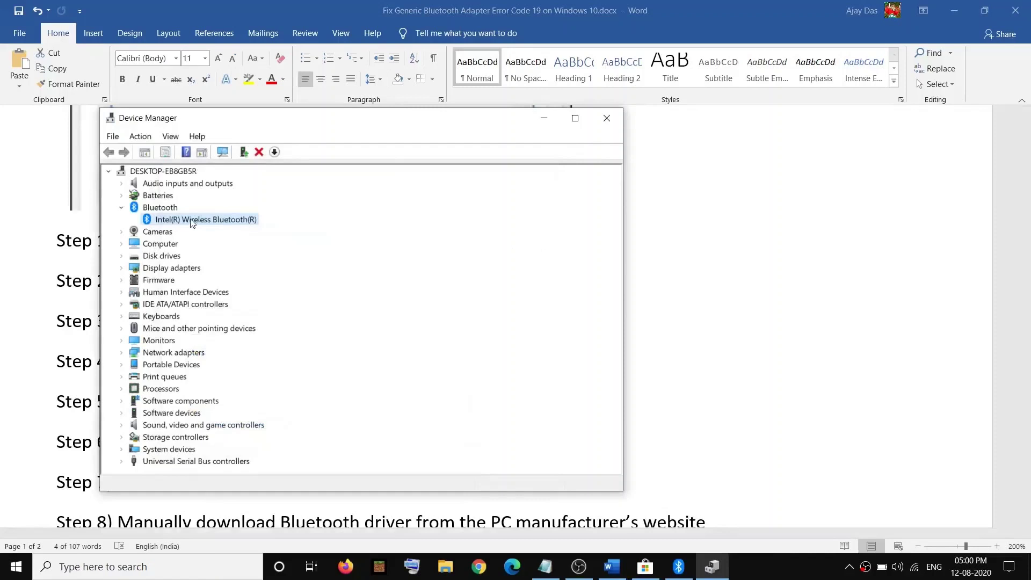
right_click(191, 222)
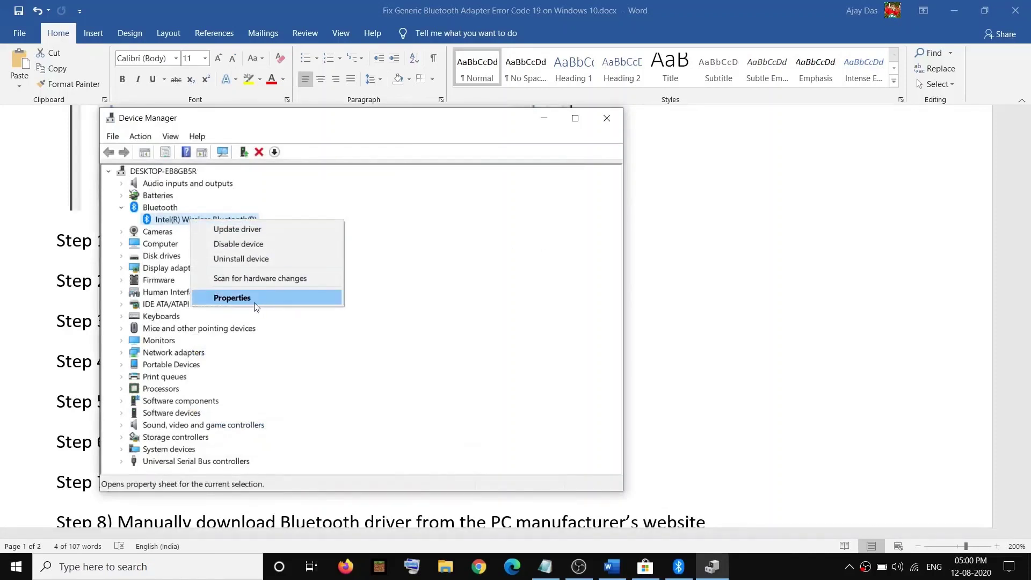
click(232, 298)
drag(410, 154, 421, 147)
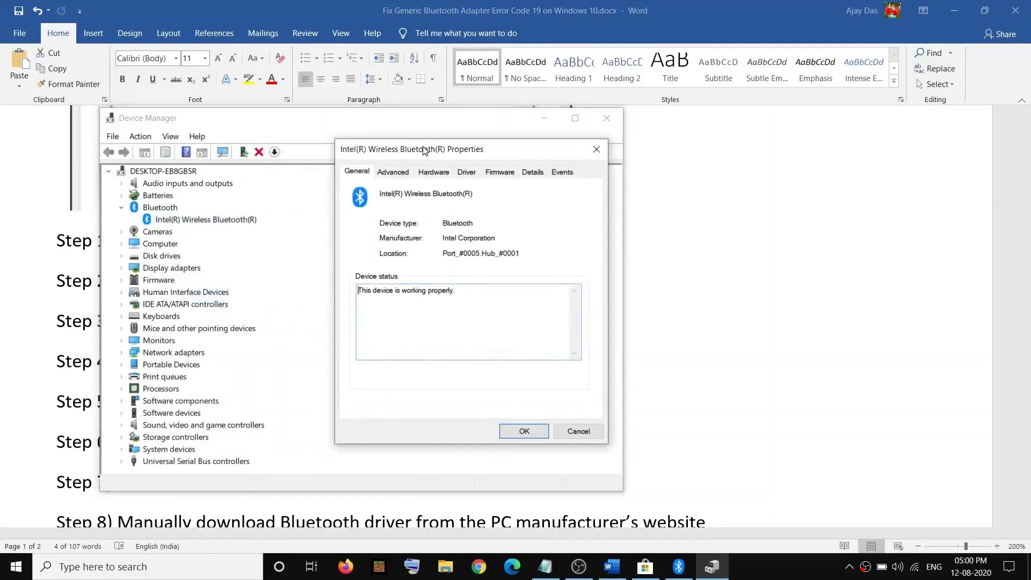
click(467, 173)
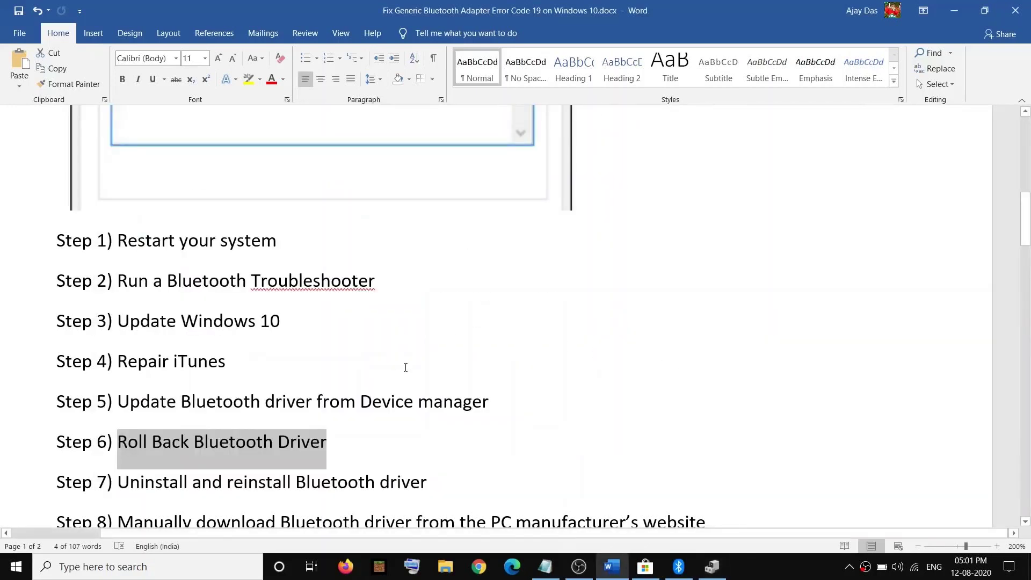
Highlight "Uninstall and reinstall Bluetooth driver" in Step 7 of the document
scroll(467, 372, down, 1)
scroll(468, 375, up, 1)
drag(130, 482, 481, 488)
Switch to Device Manager and uninstall Intel(R) Wireless Bluetooth(R) with the option to delete its driver software
click(762, 495)
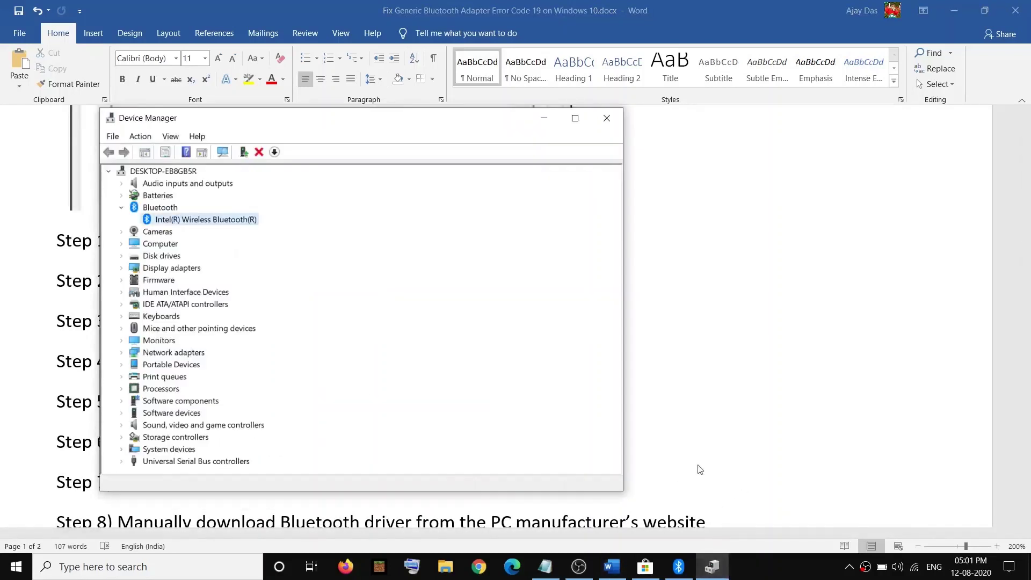
right_click(188, 221)
click(245, 259)
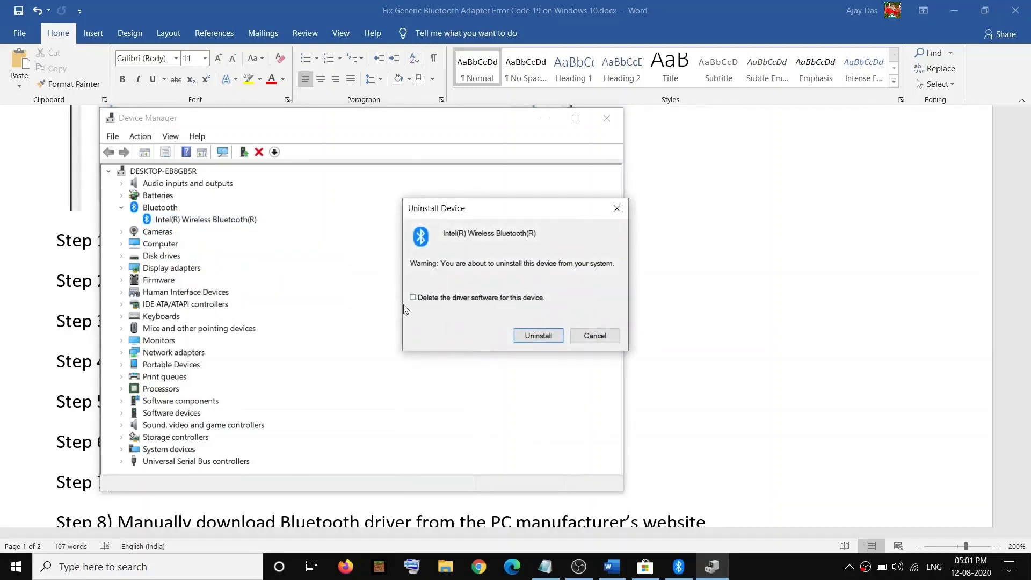
click(413, 297)
click(518, 336)
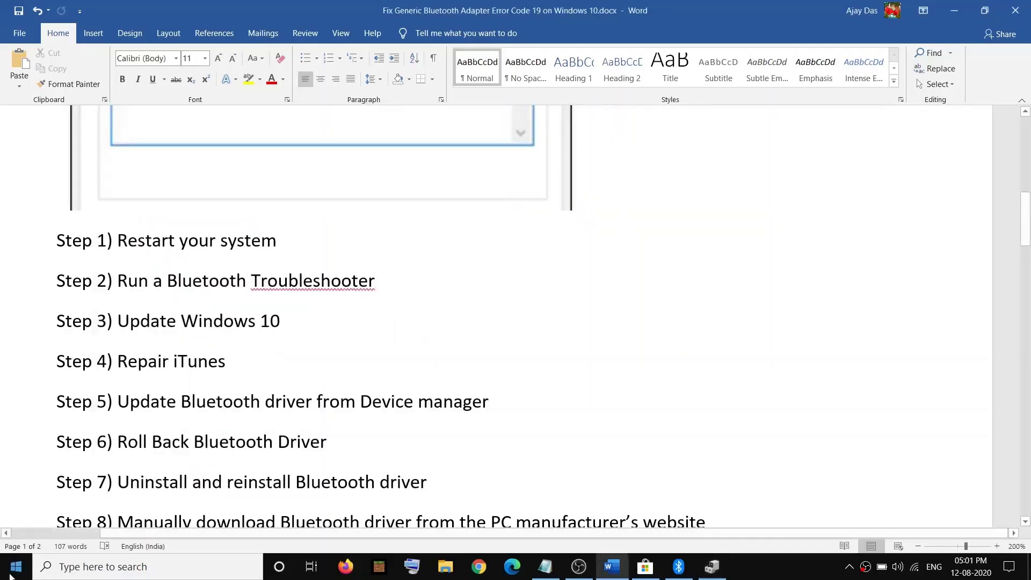
Display the system's power options to view Restart, and dismiss them without restarting
click(16, 567)
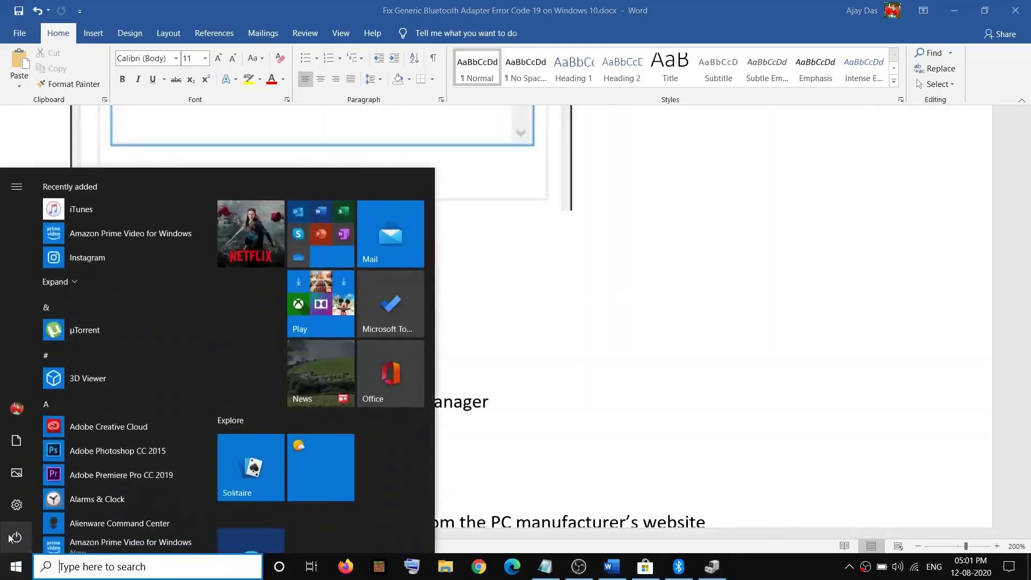
click(12, 538)
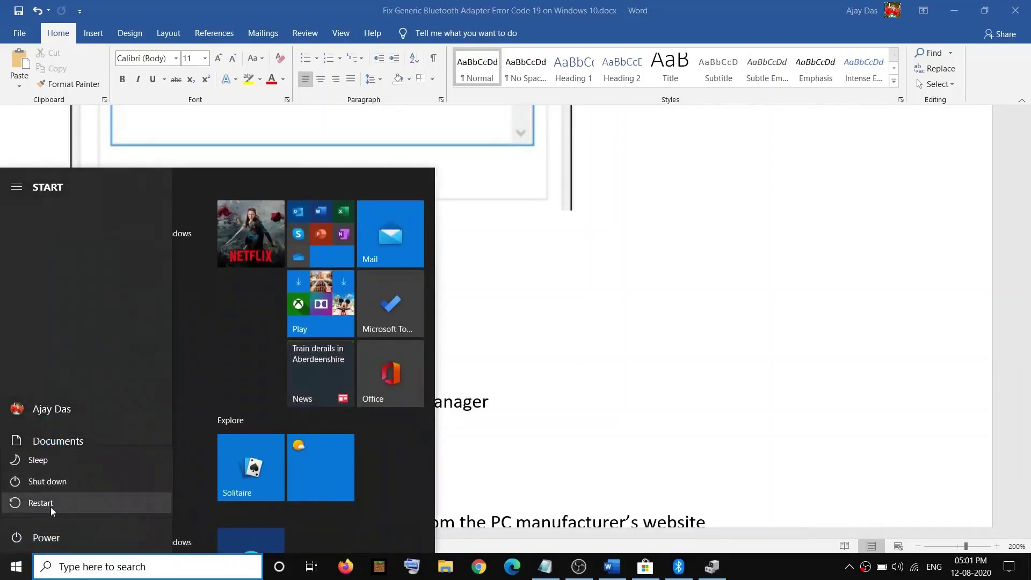
click(566, 407)
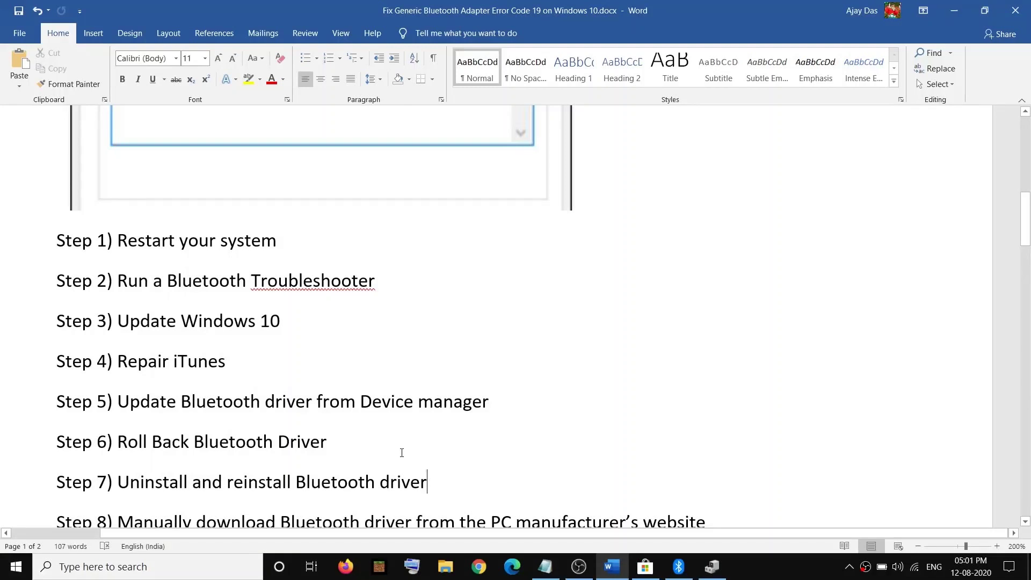
Highlight "Manually download Bluetooth driver from the PC manufacturer's website" in Step 8 of the document
scroll(403, 452, down, 2)
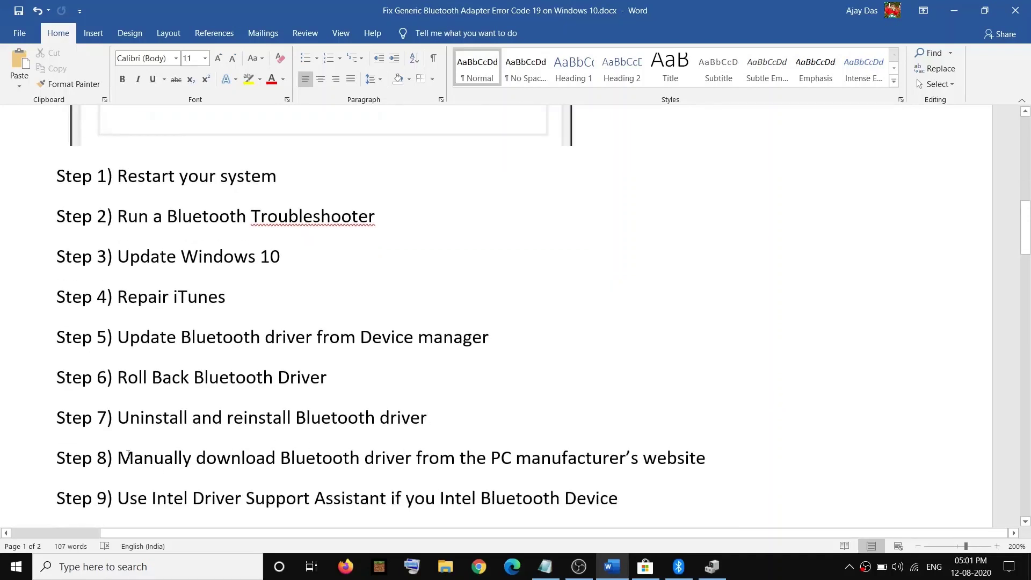
drag(128, 455, 705, 459)
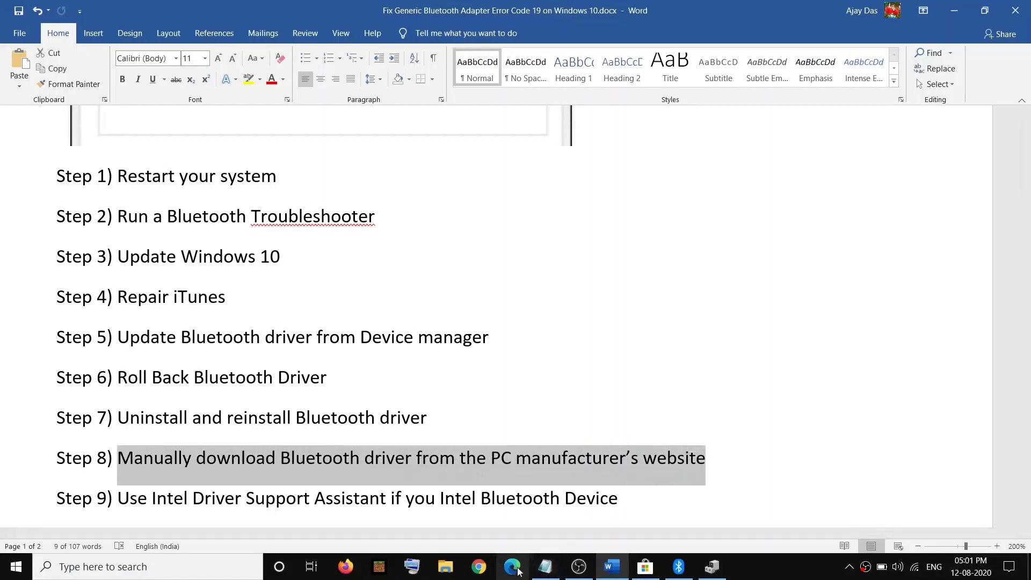
Switch to Chrome and open the Dell support site at Dell.com/support
click(480, 567)
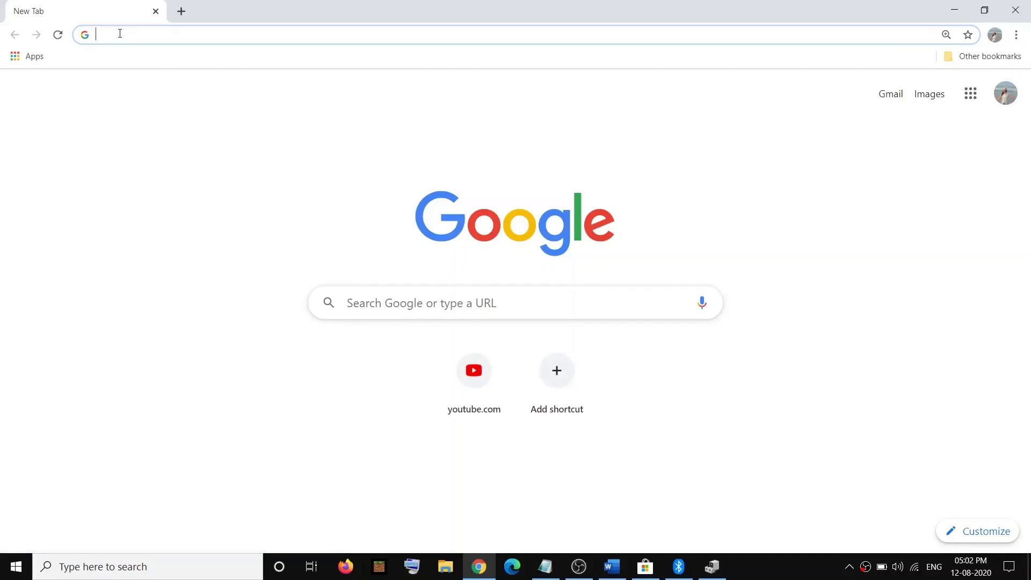
text(Dell.com/support)
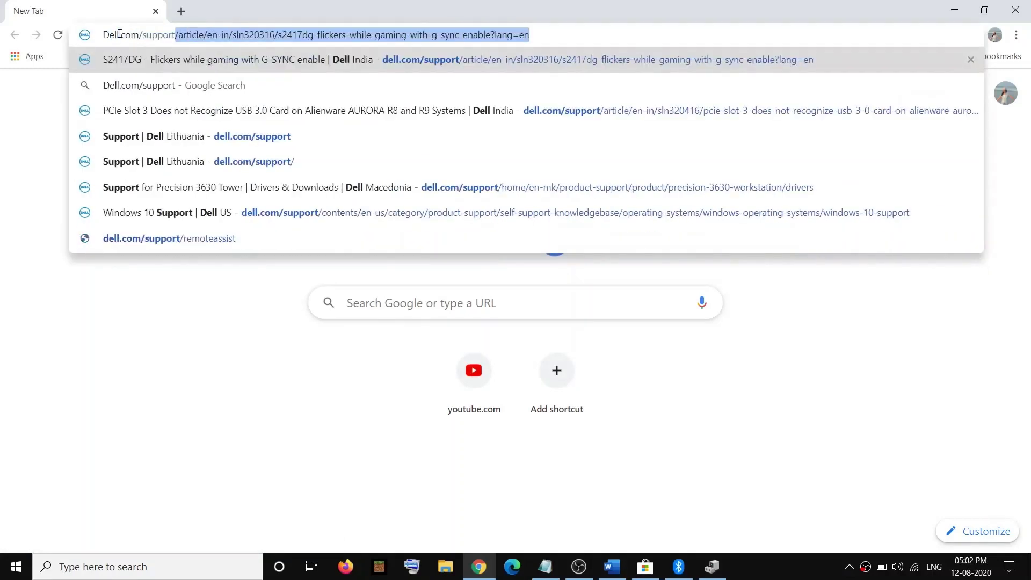
key(Return)
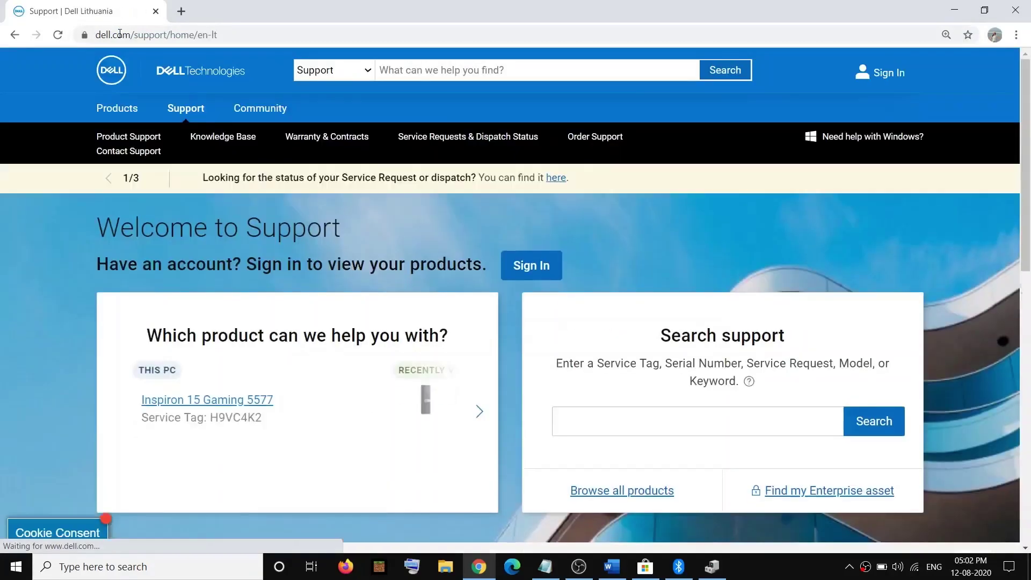
scroll(624, 296, down, 3)
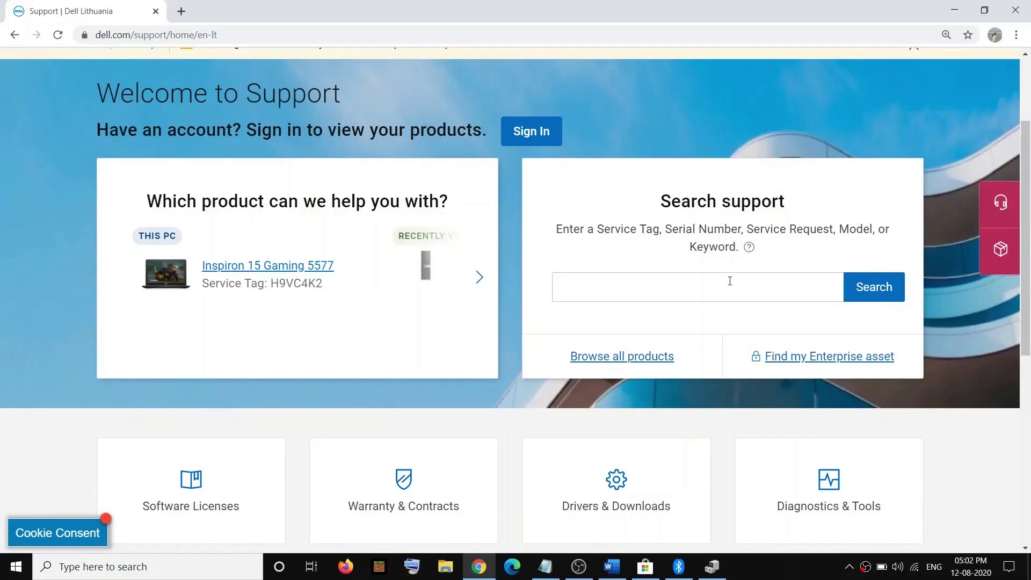
Browse all products through Laptops, Inspiron and 5000 Series to open the Inspiron 13 5378 2-in-1 support page
click(583, 294)
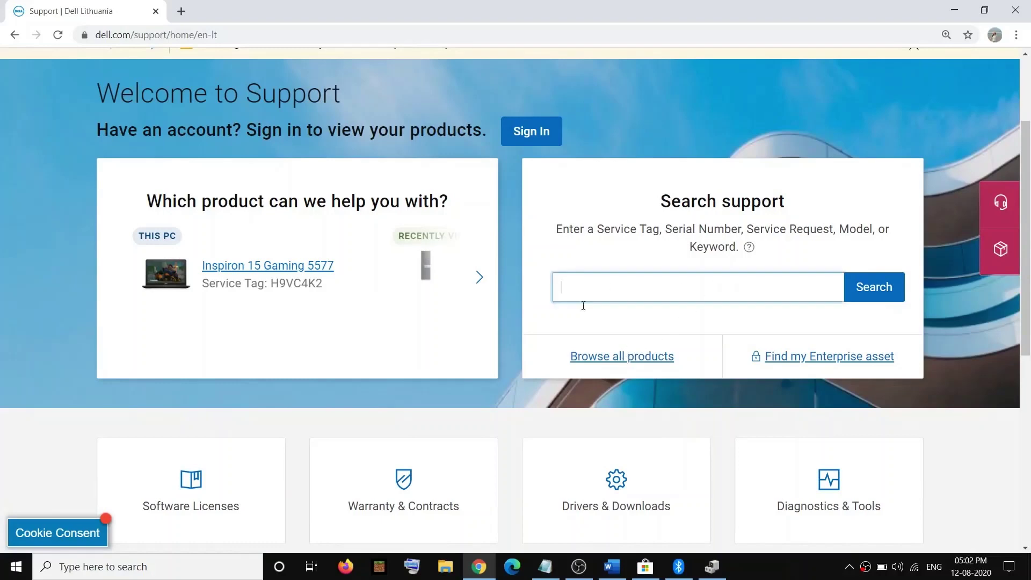
click(646, 361)
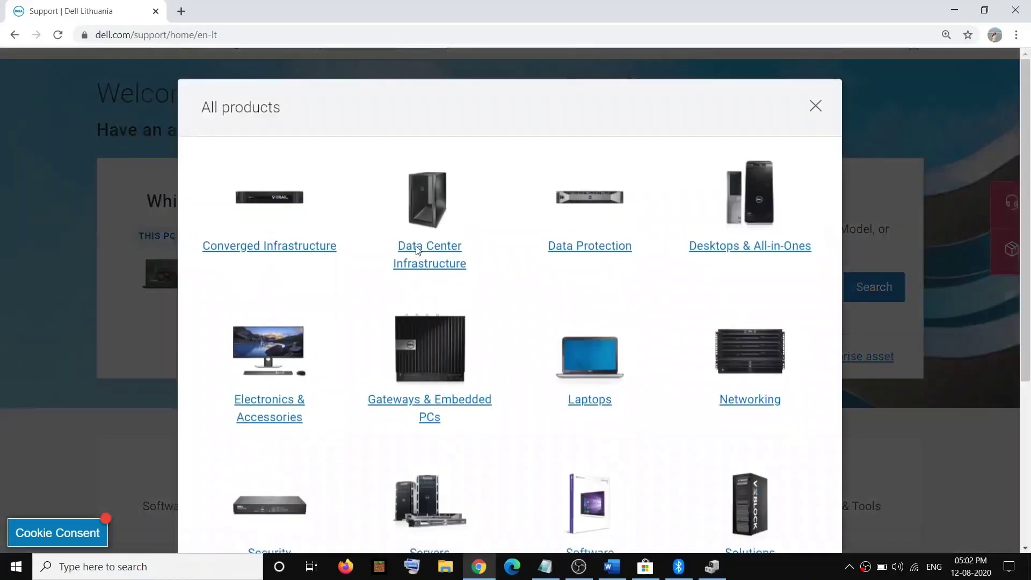
click(604, 363)
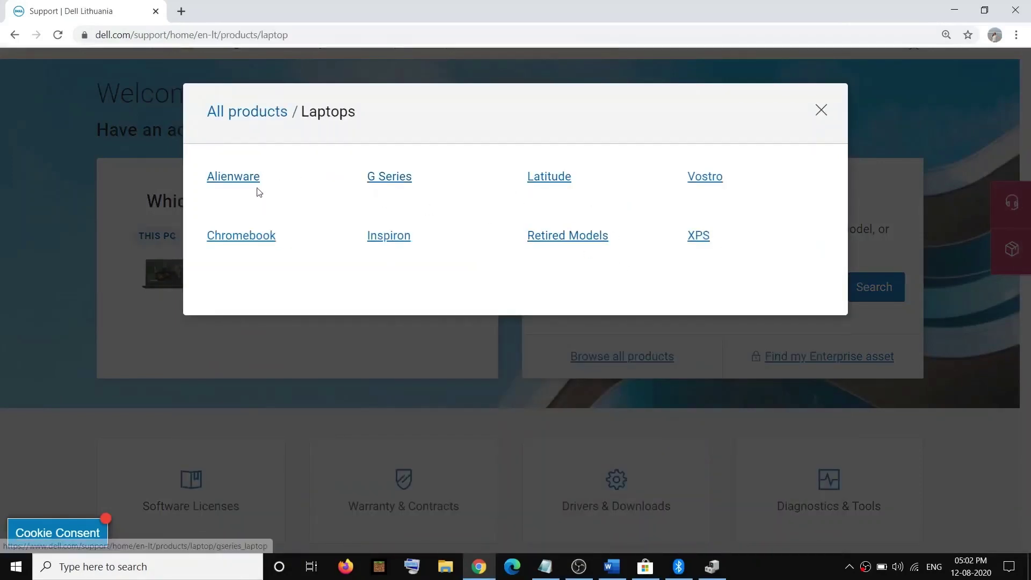
click(387, 236)
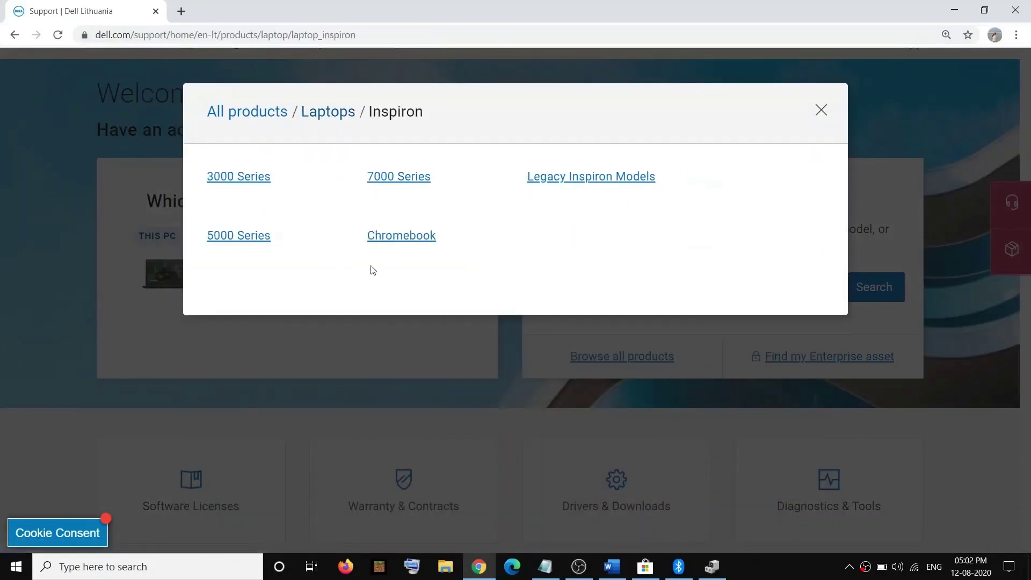
click(248, 243)
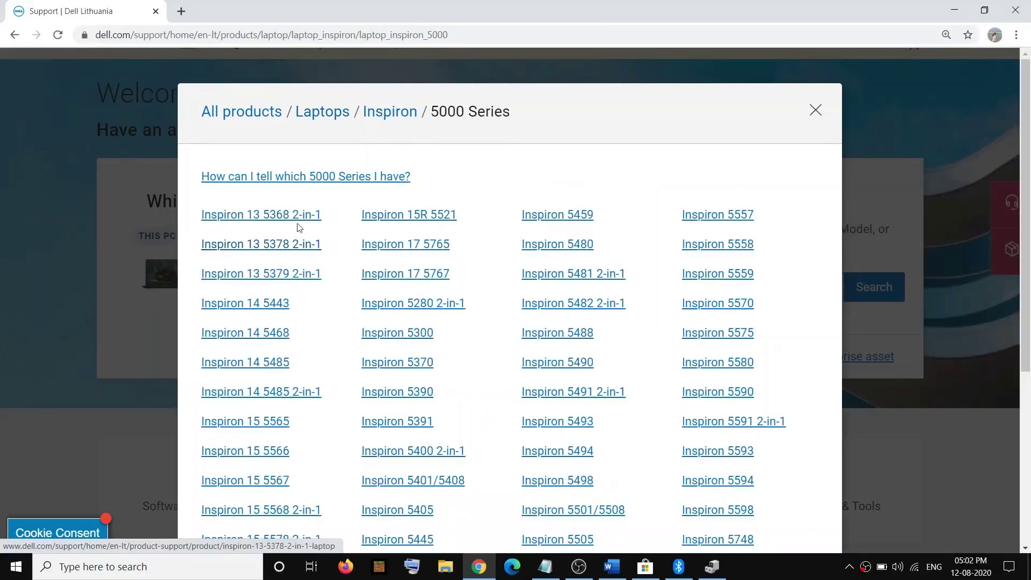
click(277, 245)
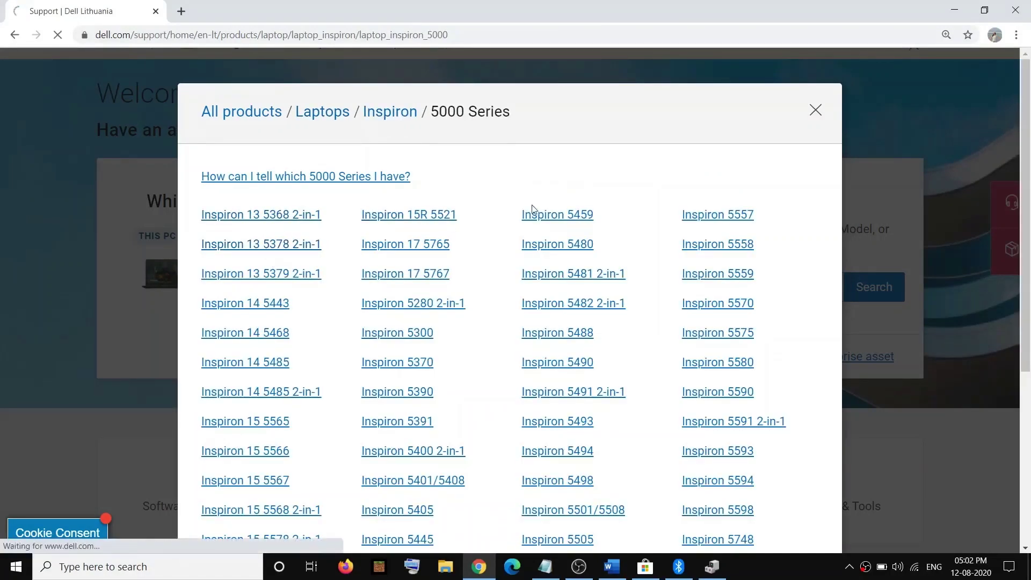
Open the drivers and downloads for the Inspiron 13 5378 2-in-1 and filter them by the Network category
scroll(478, 269, down, 3)
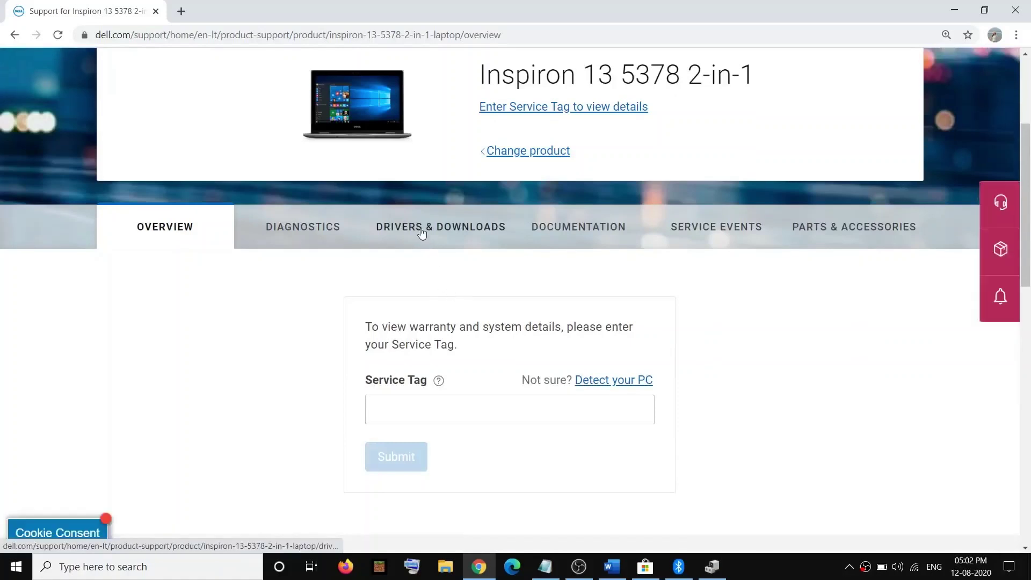
click(492, 243)
scroll(317, 292, down, 5)
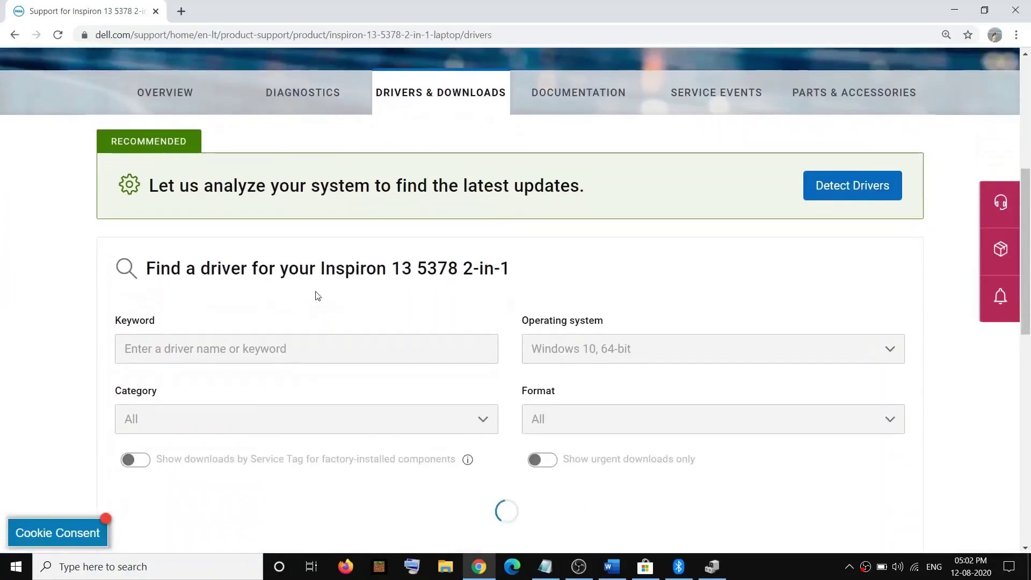
click(189, 224)
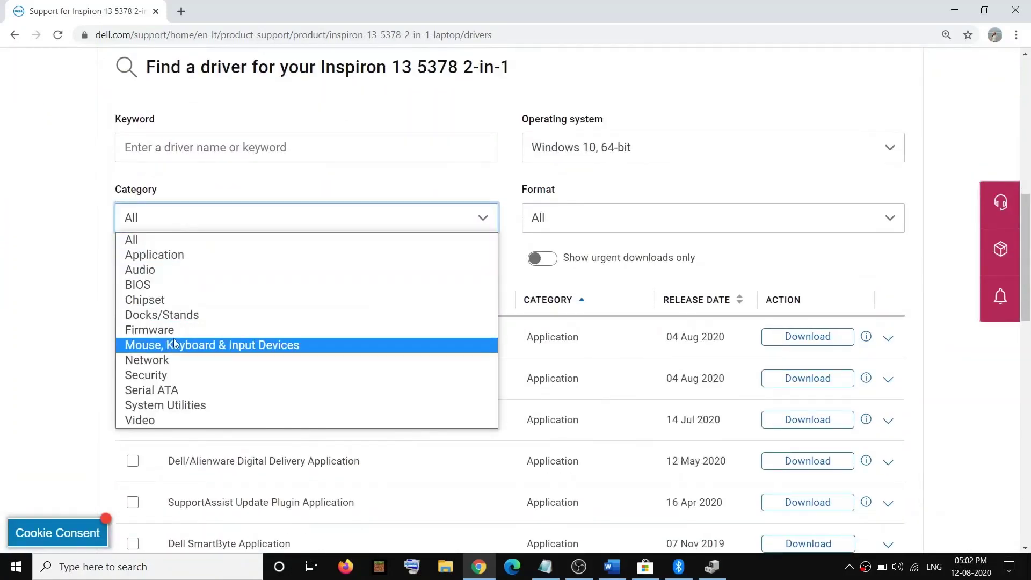
click(188, 346)
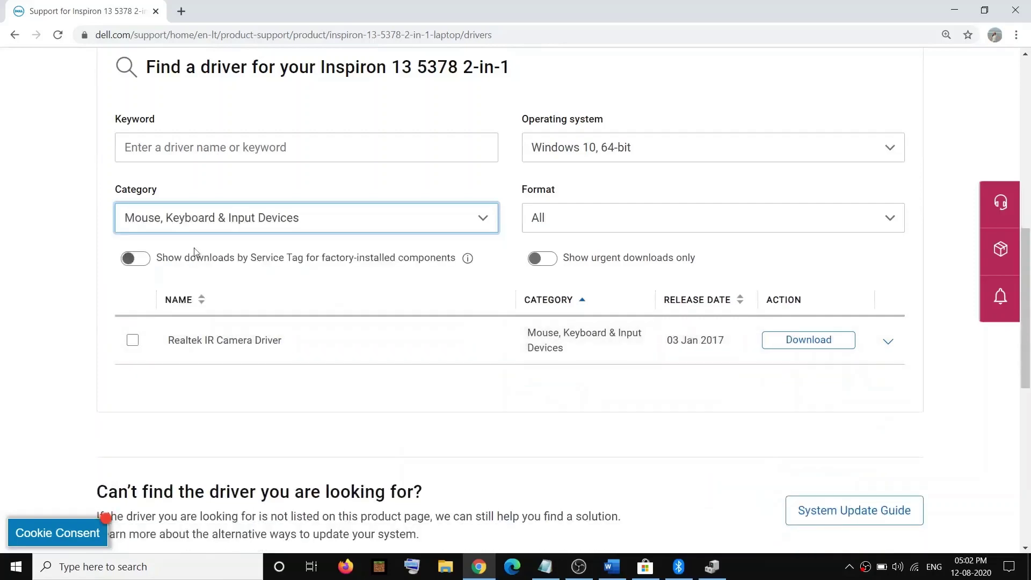
click(199, 217)
click(161, 361)
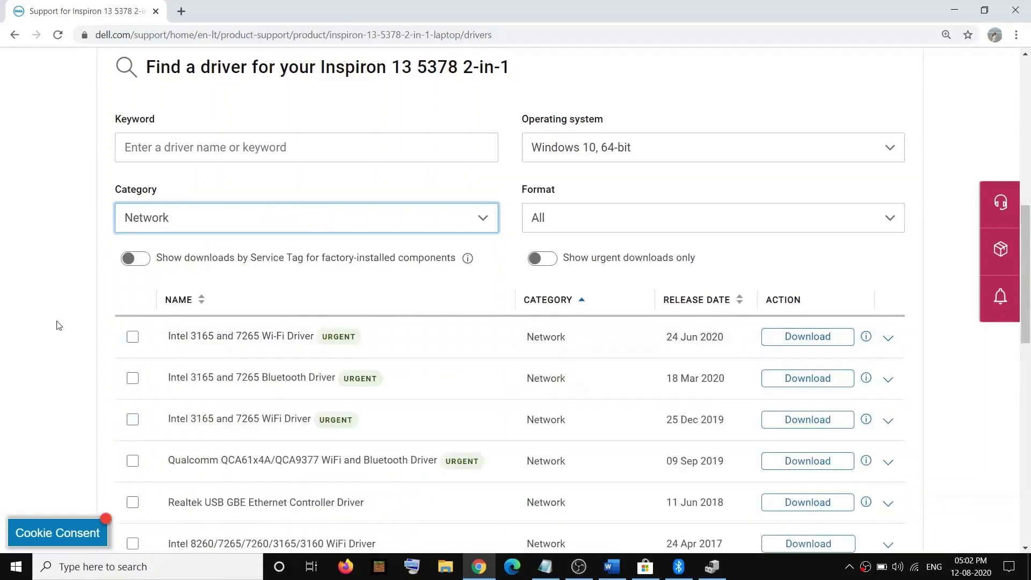
Expand the Intel 3165 and 7265 Bluetooth Driver entry and download the driver
scroll(343, 318, down, 1)
scroll(343, 317, down, 2)
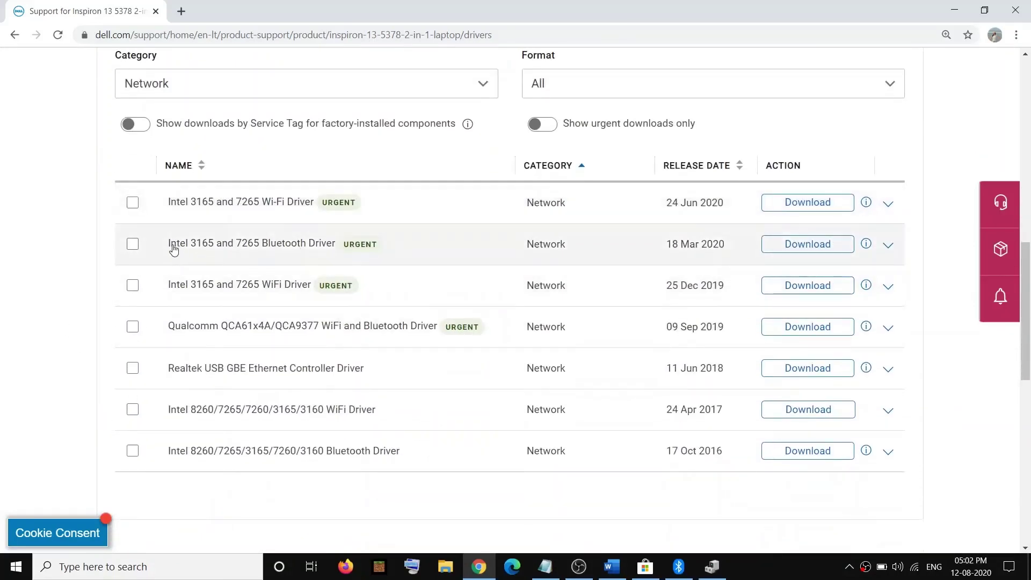
drag(170, 243, 315, 245)
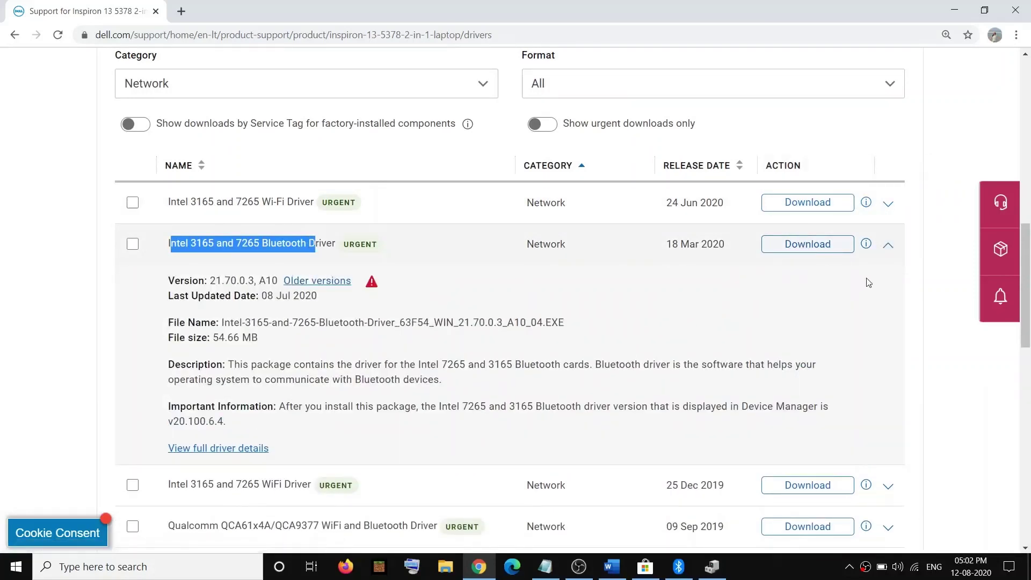
click(806, 246)
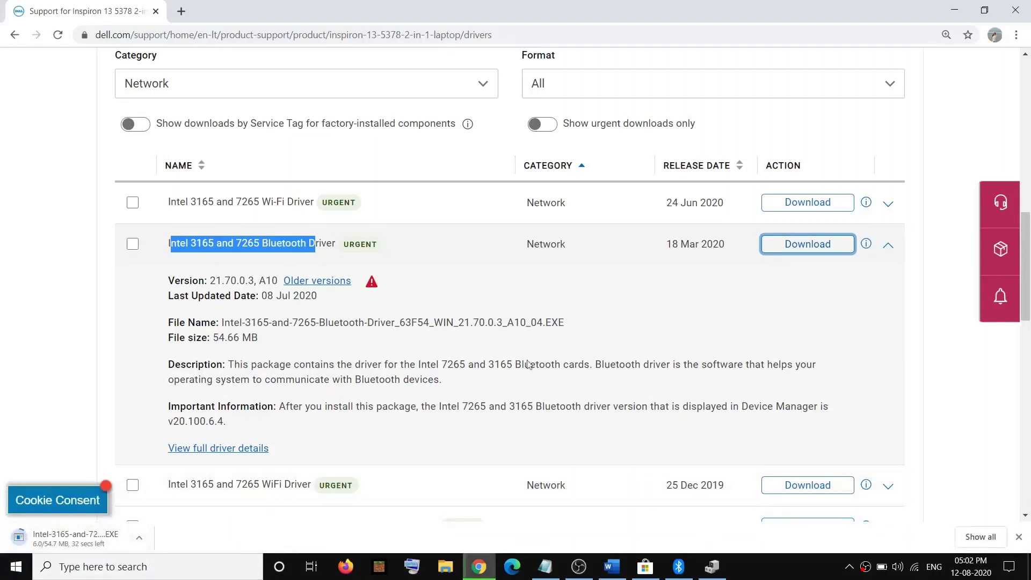
Switch to the Word document, then check the installed Bluetooth adapter's name in Device Manager and return to the step list
click(612, 566)
scroll(383, 349, down, 2)
scroll(376, 360, up, 1)
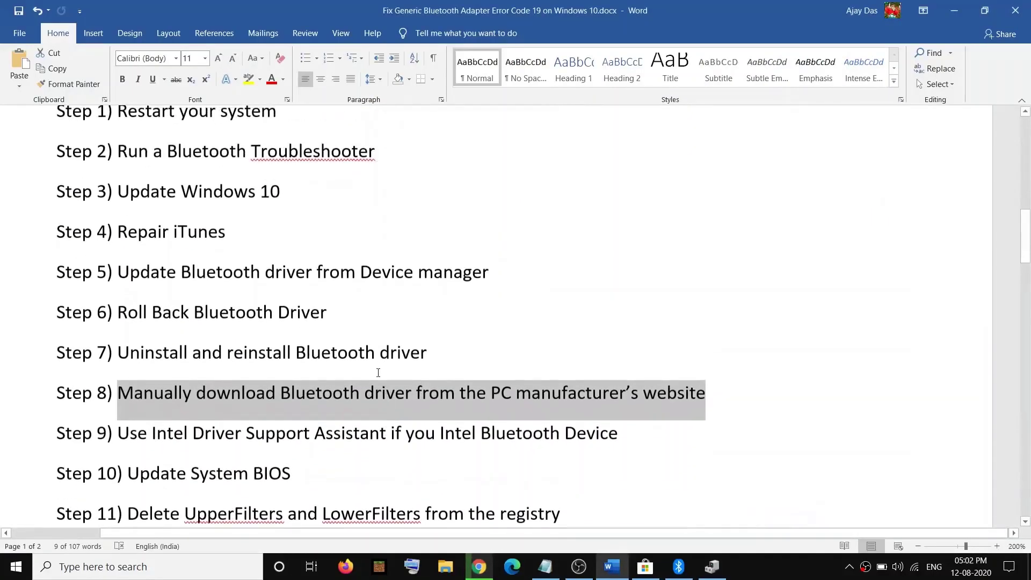
click(713, 567)
click(588, 336)
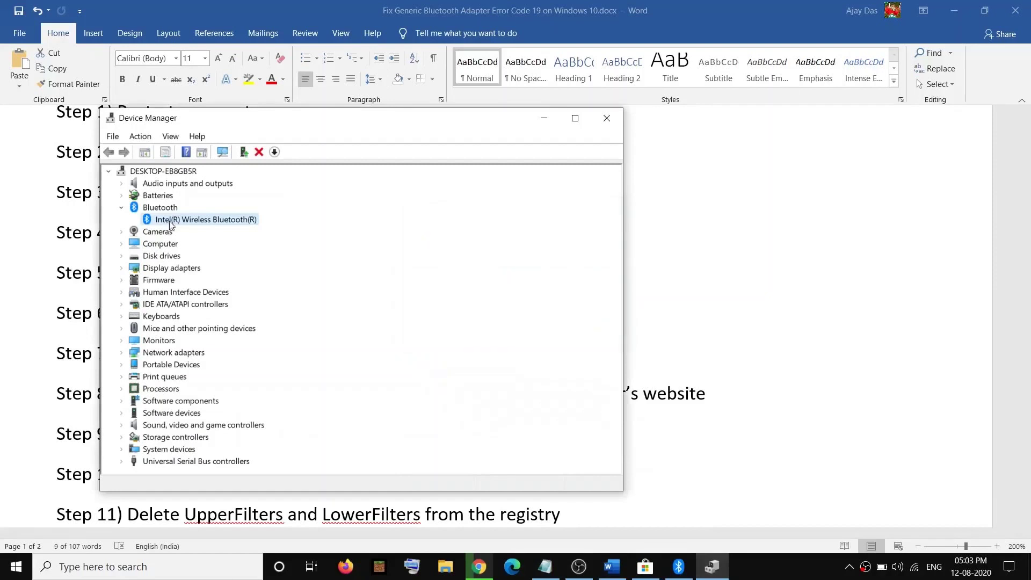
click(718, 449)
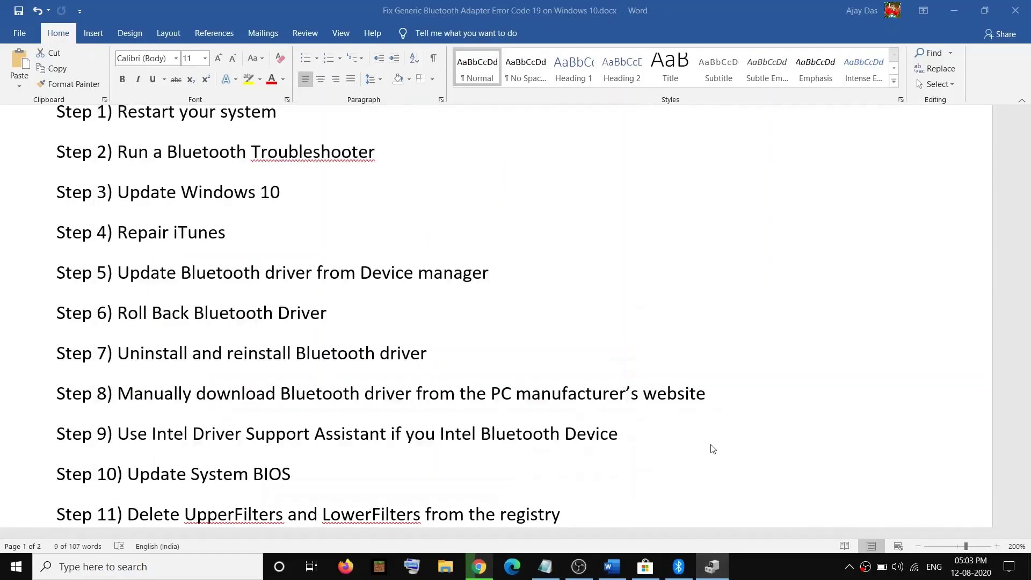
Copy the phrase "Intel Driver Support Assistant" from Step 9 of the document
click(324, 395)
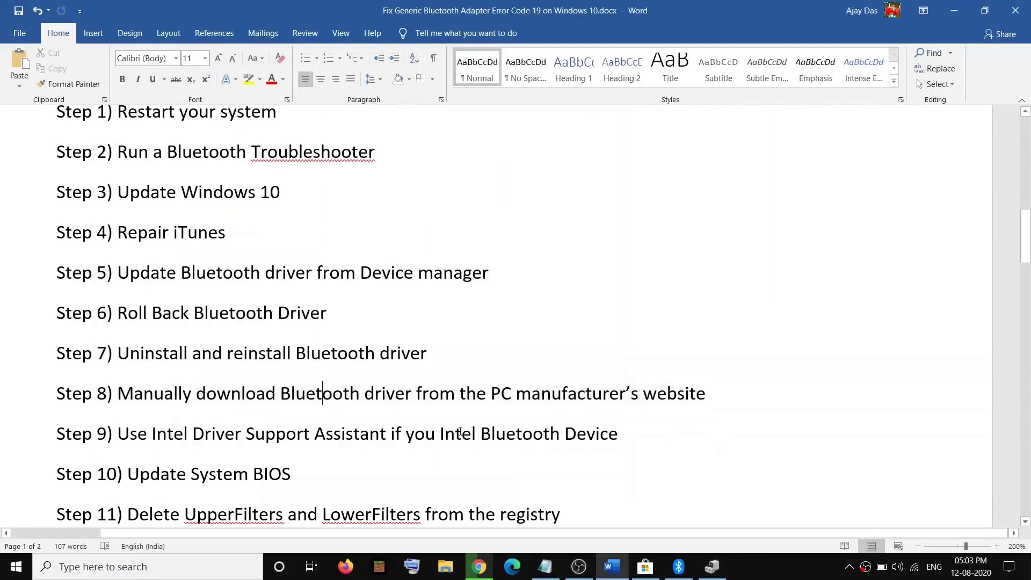
drag(440, 433, 619, 434)
click(225, 434)
drag(179, 433, 379, 438)
key(ctrl+c)
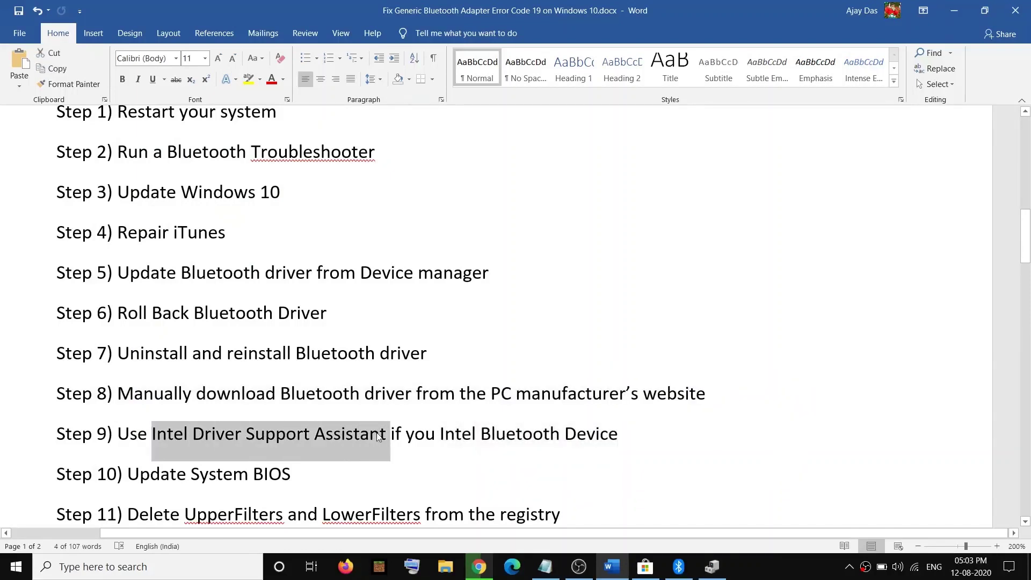
Switch to Chrome, search for "Intel Driver Support Assistant" in a new tab and open Intel's Driver & Support Assistant page
click(479, 567)
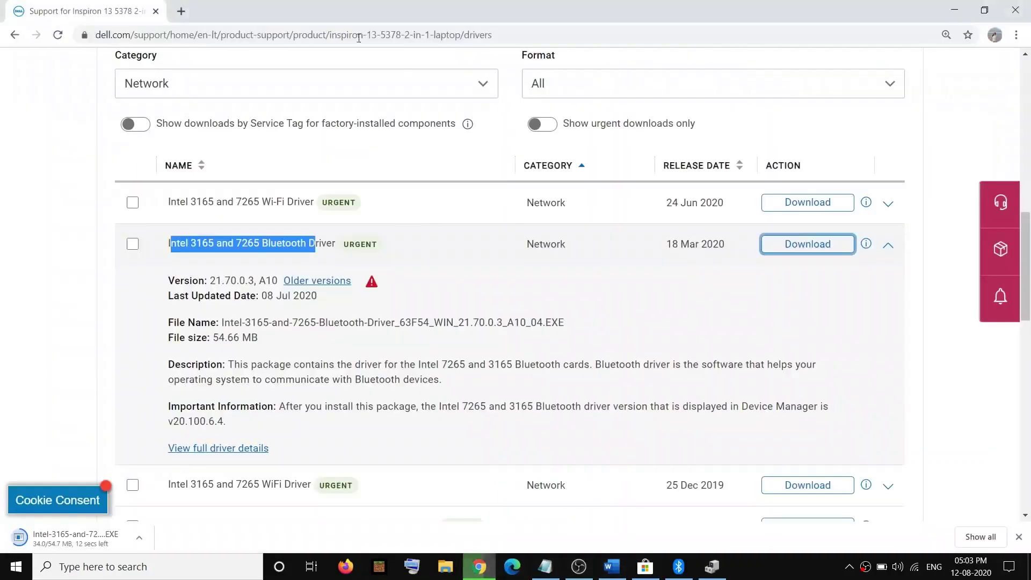
click(181, 11)
key(ctrl+v)
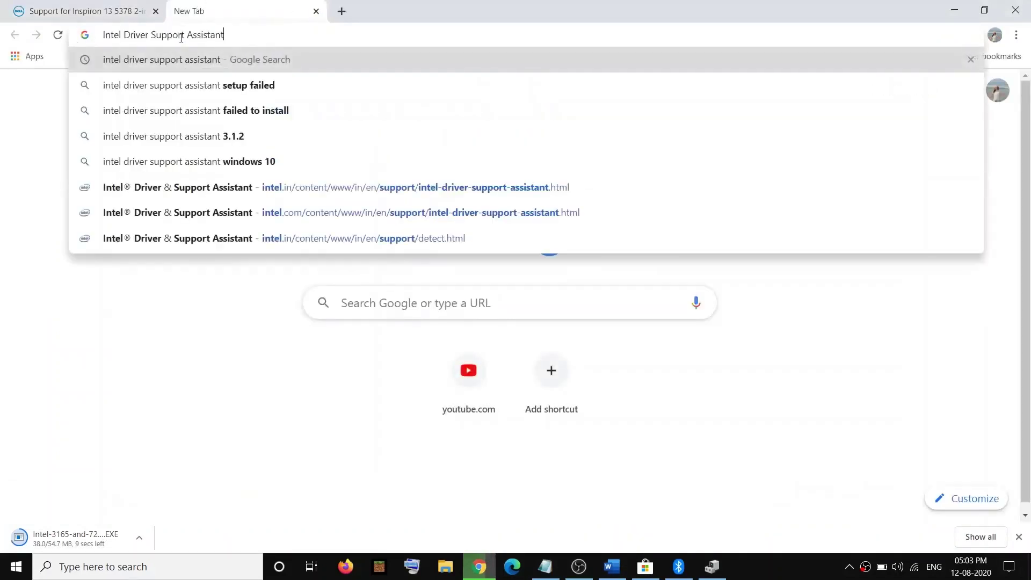
key(Return)
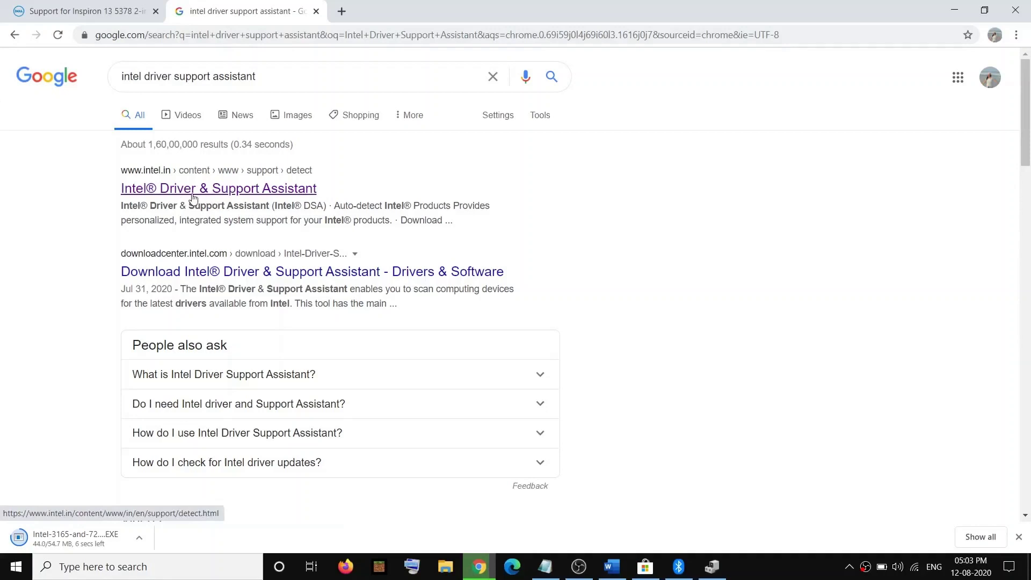
click(217, 193)
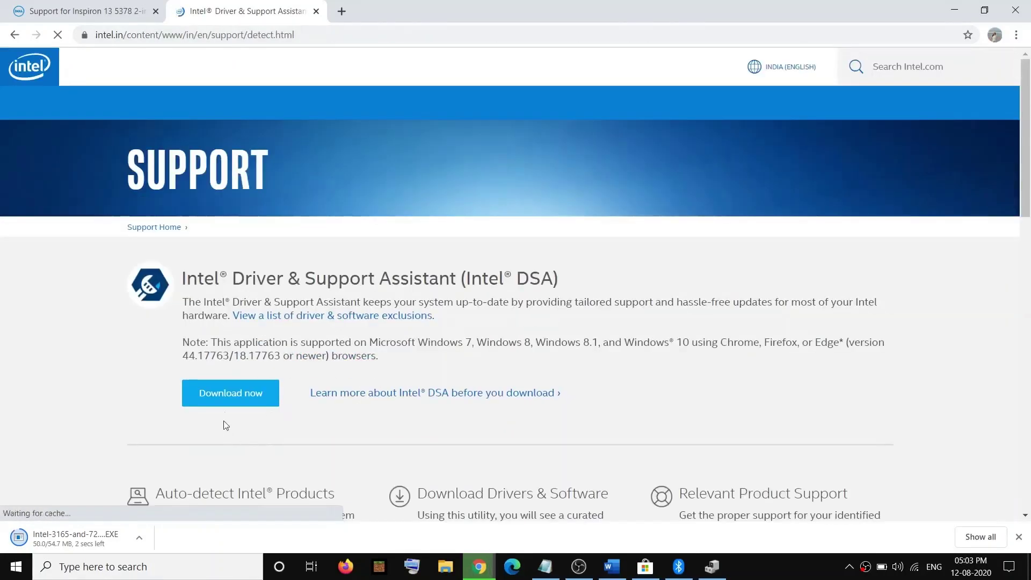
Open the assistant's available updates for this PC and download the Intel Wireless Bluetooth for Windows 10 update
click(249, 393)
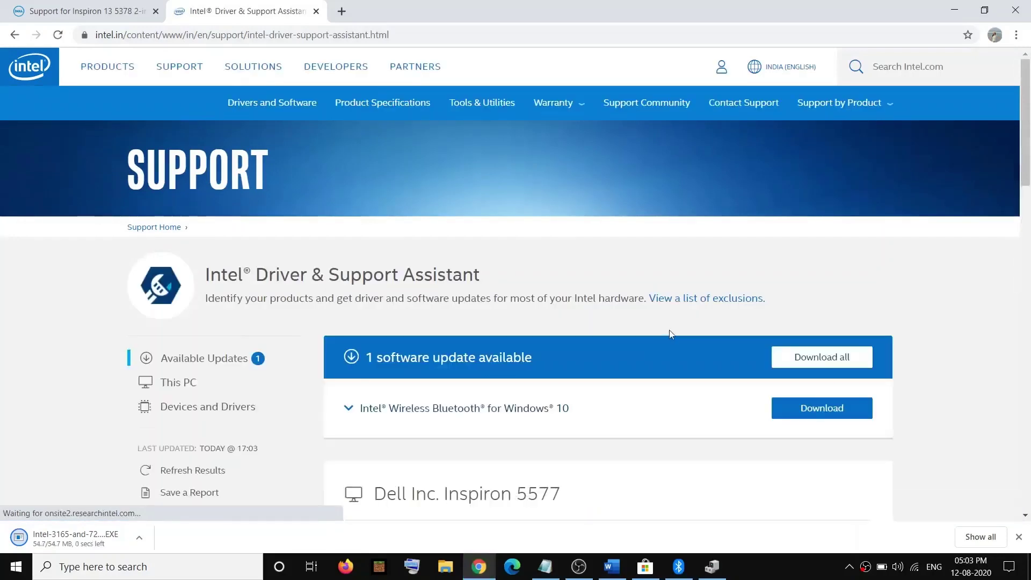
scroll(661, 317, down, 3)
scroll(642, 320, down, 2)
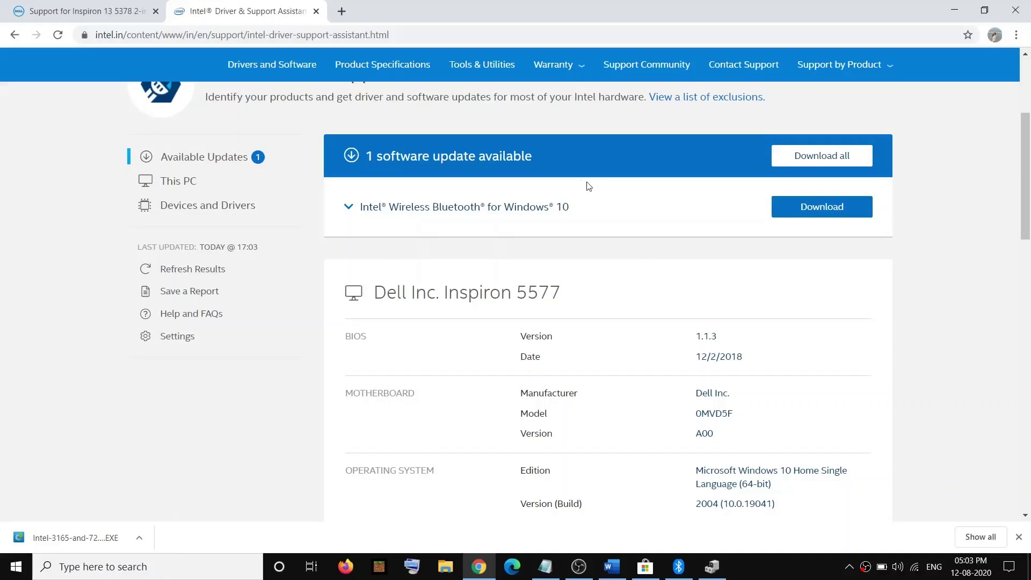
click(823, 159)
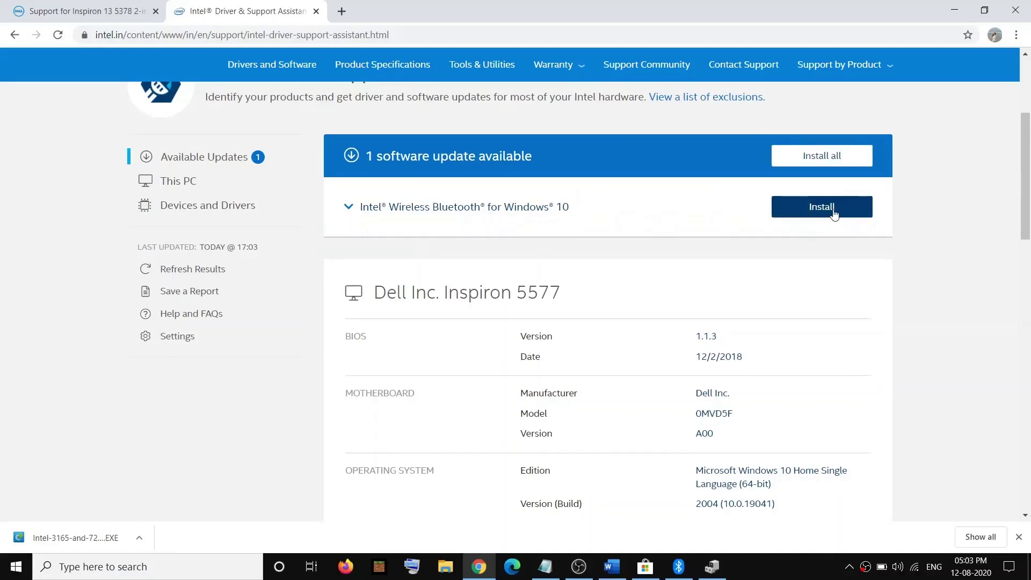
Switch to the Word document and highlight "Update System BIOS" in Step 10
click(612, 567)
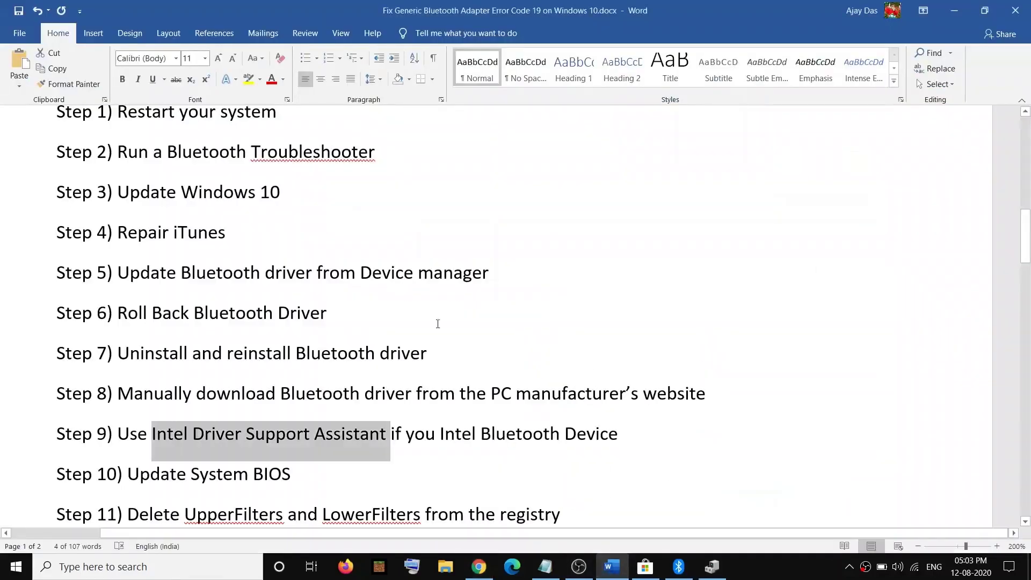
scroll(437, 323, down, 4)
drag(140, 342, 291, 346)
Switch to the Dell Inspiron 13 5378 drivers page in Chrome and filter the driver list by the BIOS category
click(479, 569)
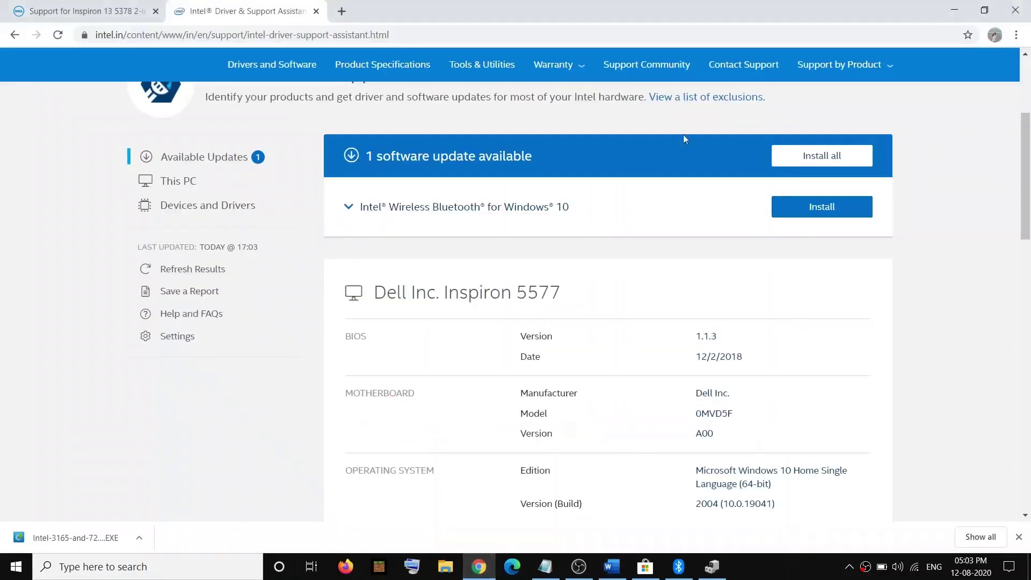
click(92, 12)
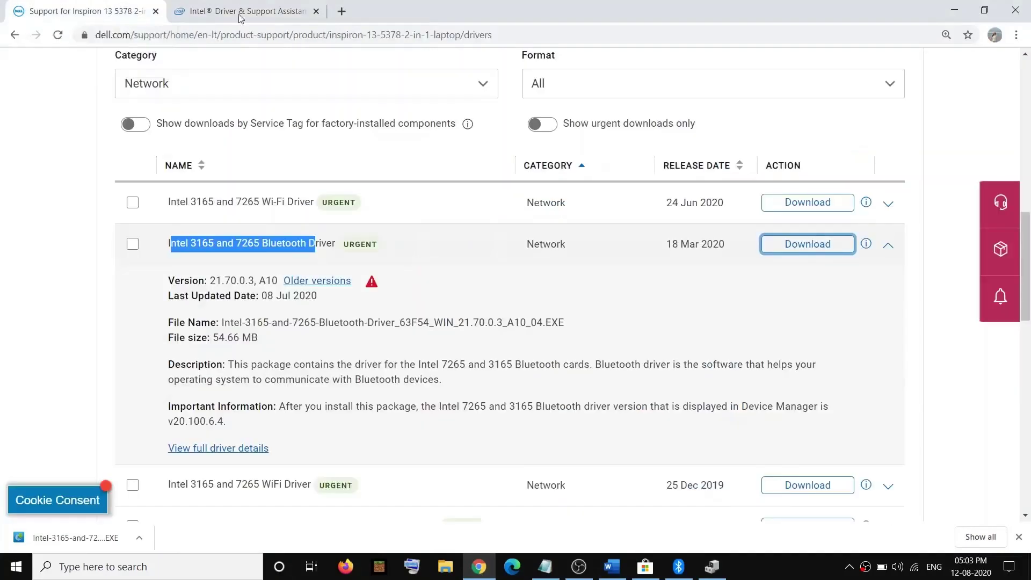
scroll(454, 295, up, 3)
scroll(333, 253, up, 2)
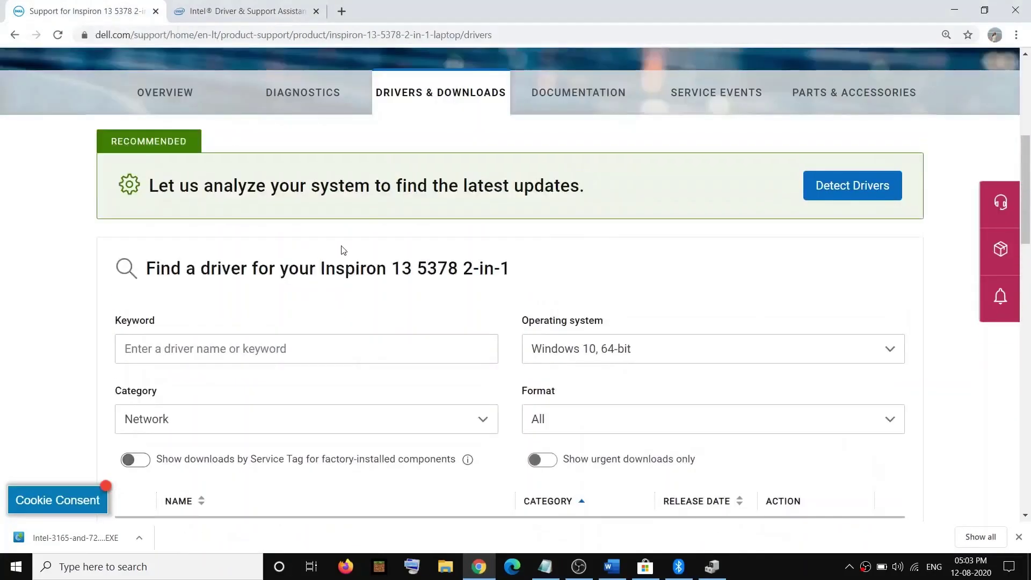
scroll(326, 251, down, 2)
click(201, 293)
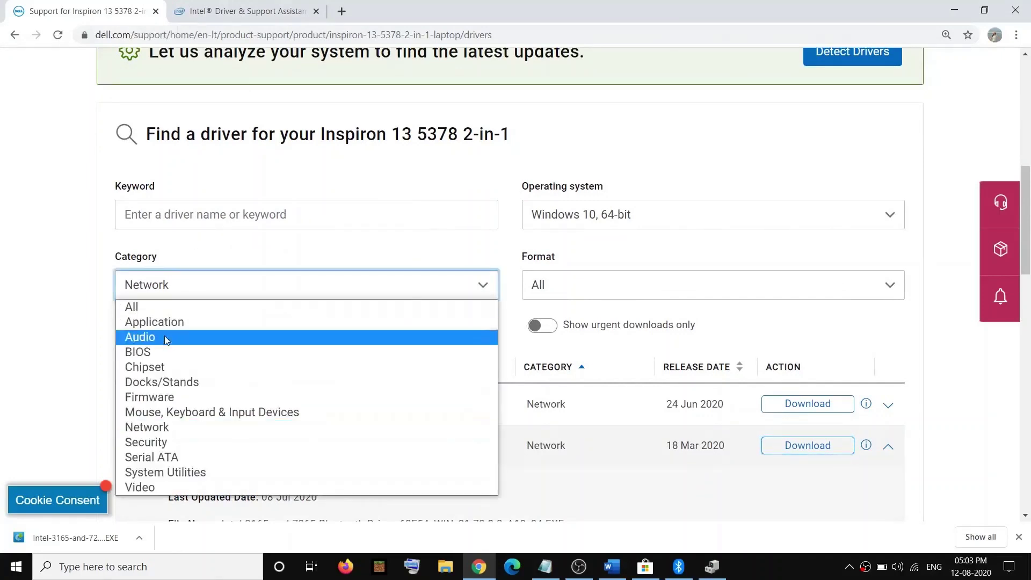
click(153, 353)
Download the Dell Inspiron 5378/5578/7378/7579/7779 System BIOS update and check the laptop's battery status
scroll(211, 287, down, 1)
scroll(211, 288, down, 2)
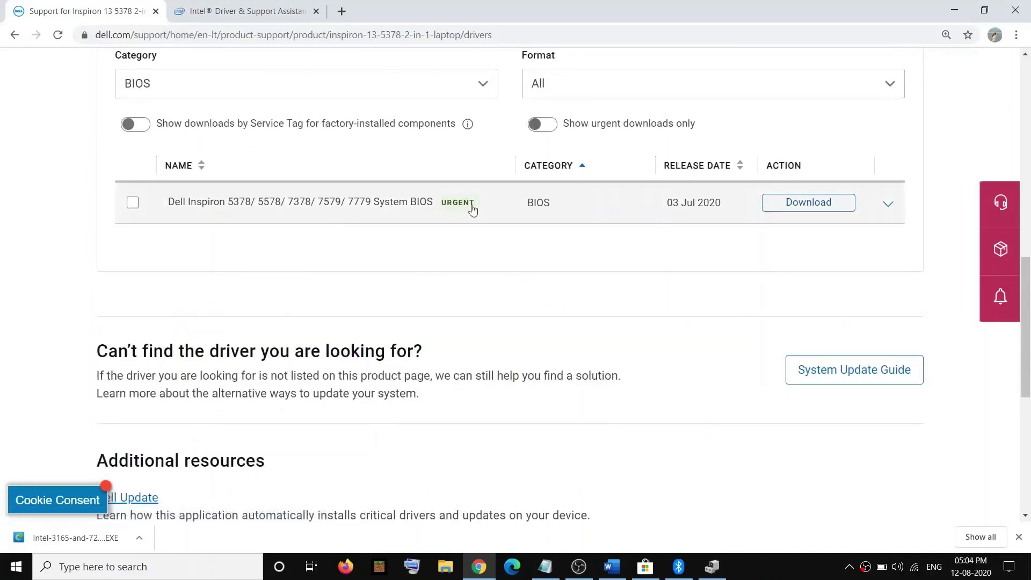
click(832, 205)
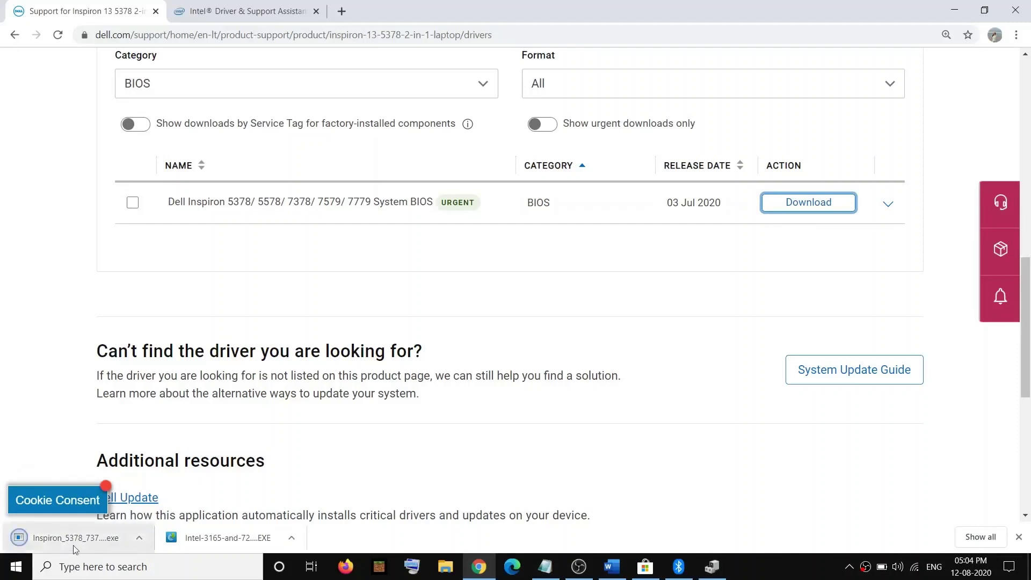
click(881, 565)
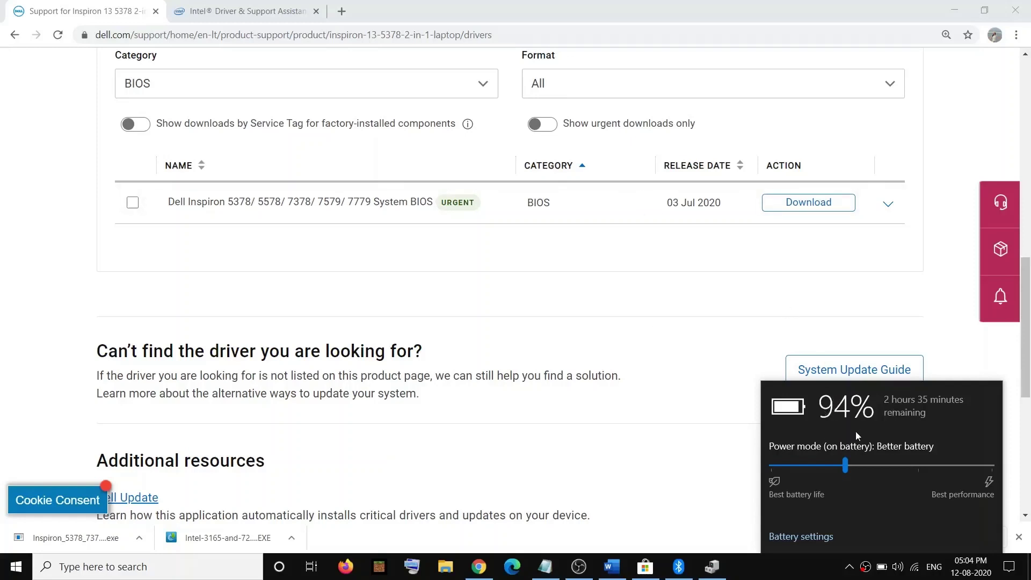
click(808, 578)
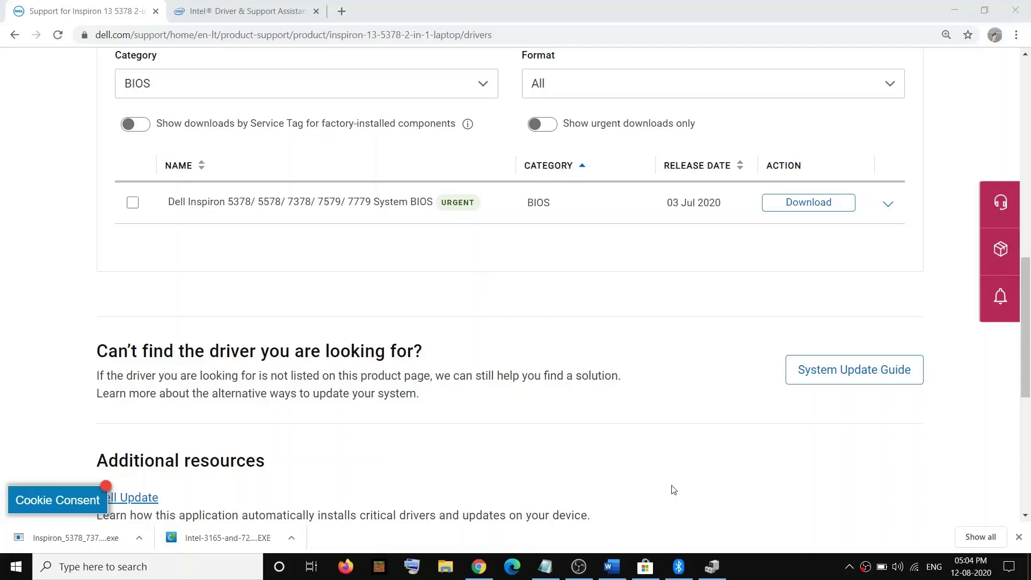
Switch to the Word document and read the Step 11 instructions for deleting UpperFilters and LowerFilters from the registry
click(617, 564)
scroll(322, 365, down, 2)
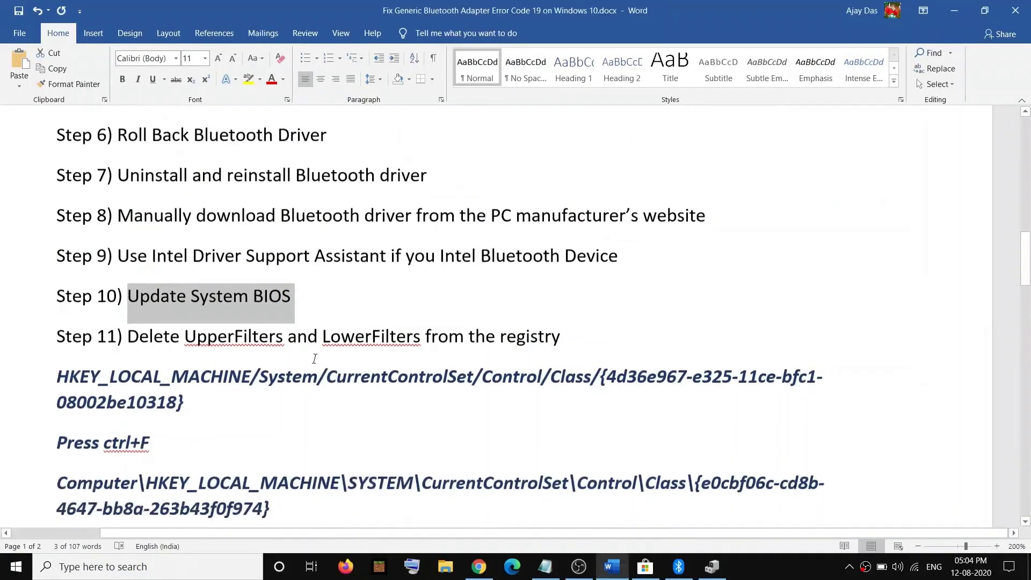
scroll(314, 357, up, 1)
scroll(161, 327, down, 1)
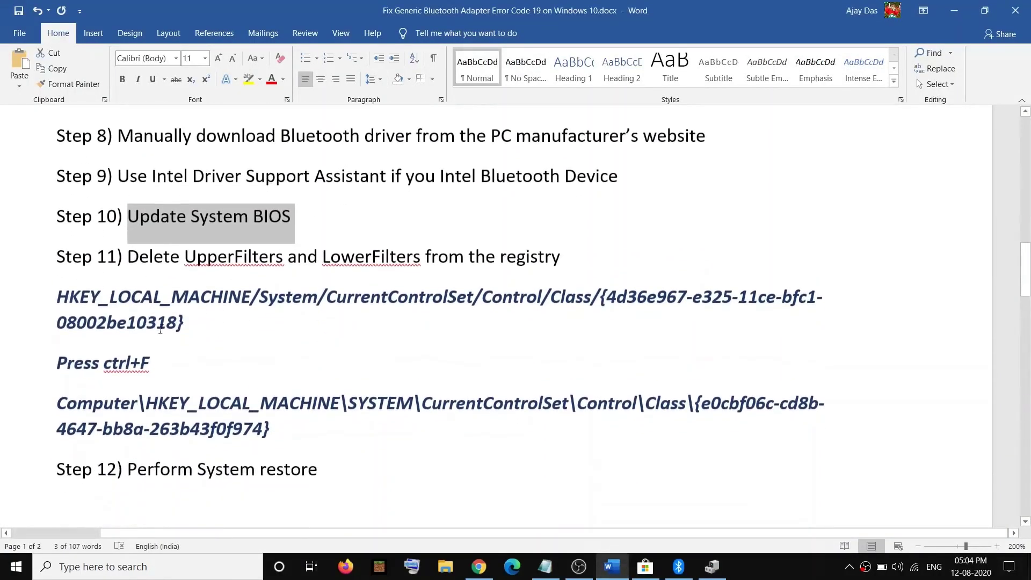
scroll(162, 328, up, 1)
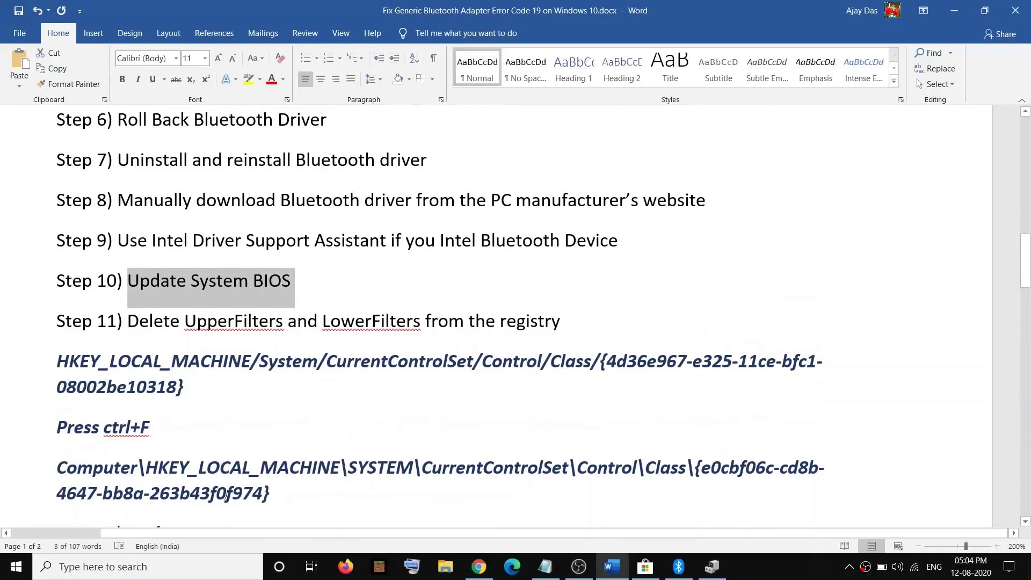
Search Windows for "registry" and run Registry Editor as administrator
click(156, 569)
text(r)
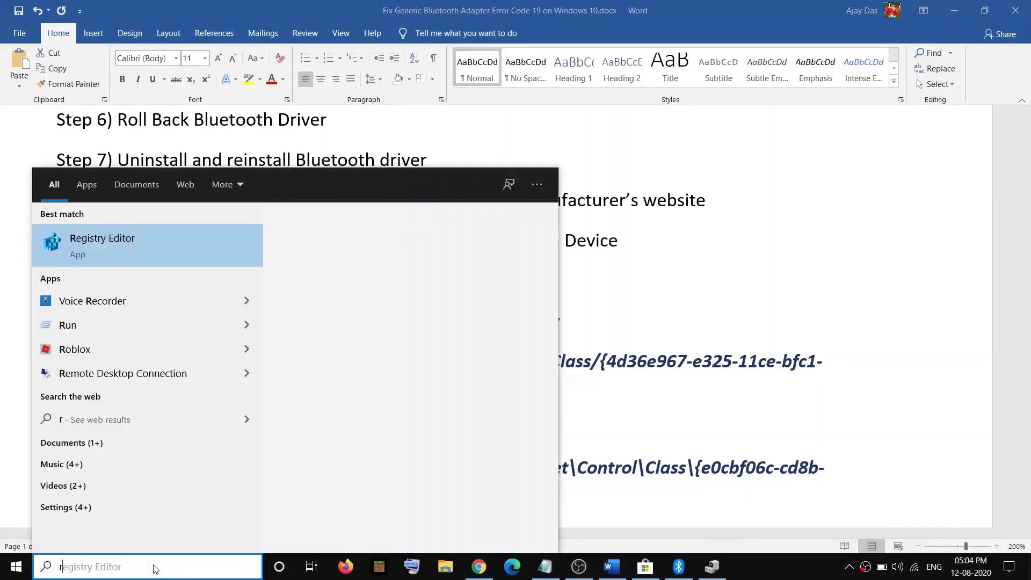
text(egitry)
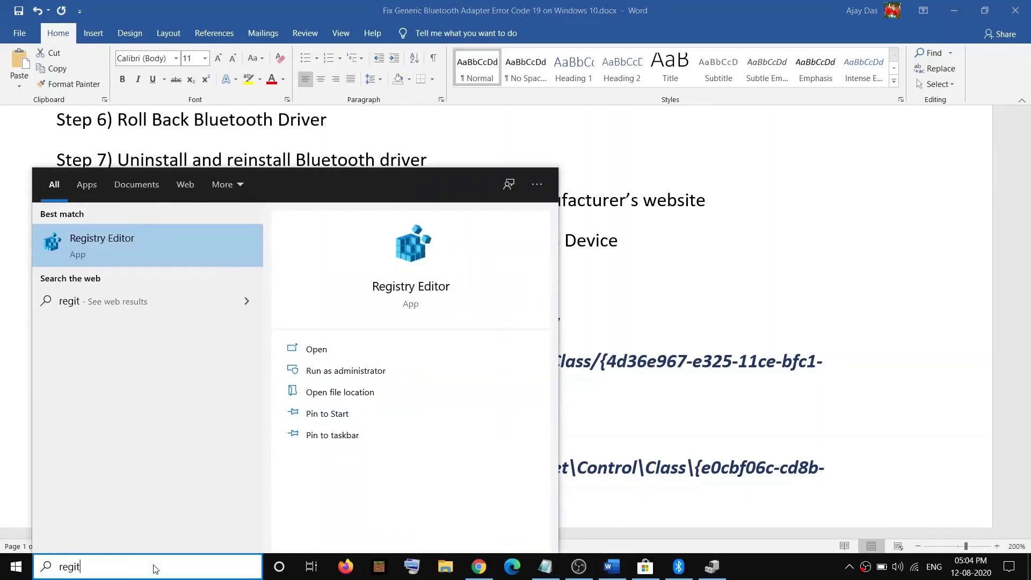
click(77, 567)
text(s)
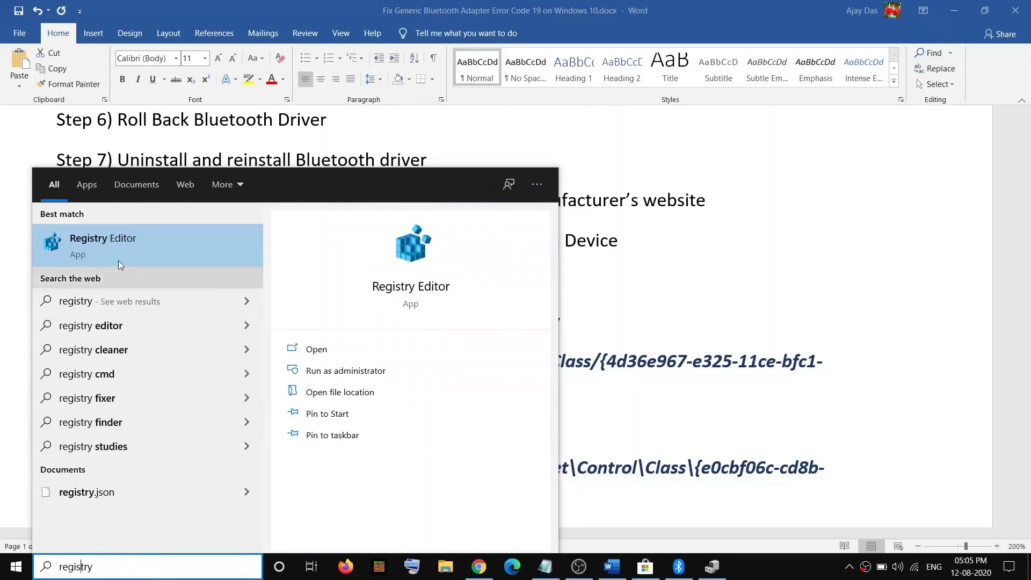
right_click(91, 239)
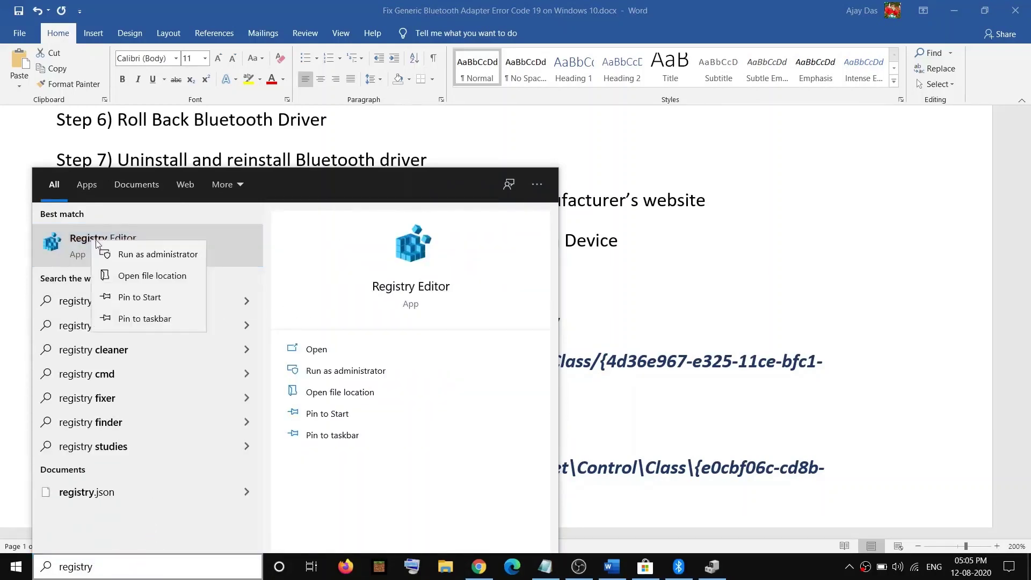
click(156, 260)
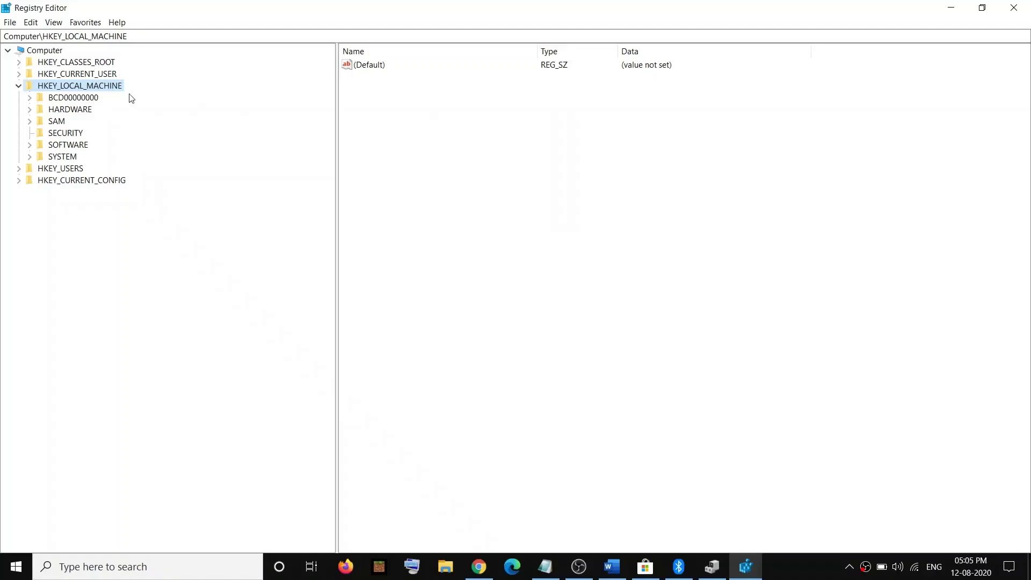
Export the entire registry to the Desktop as "Backup" with the export range All, and move Backup.reg to an empty area of the desktop
click(10, 24)
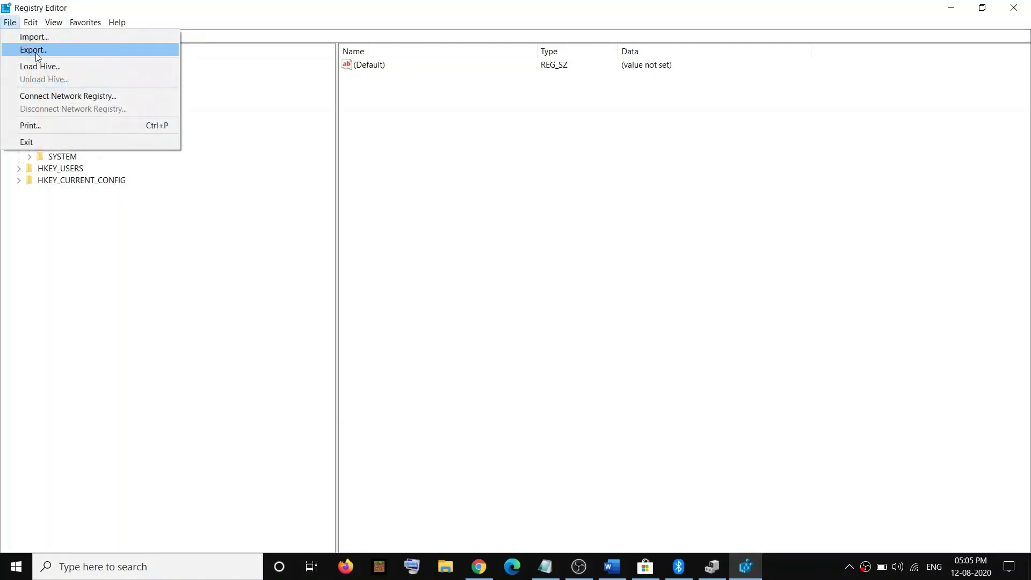
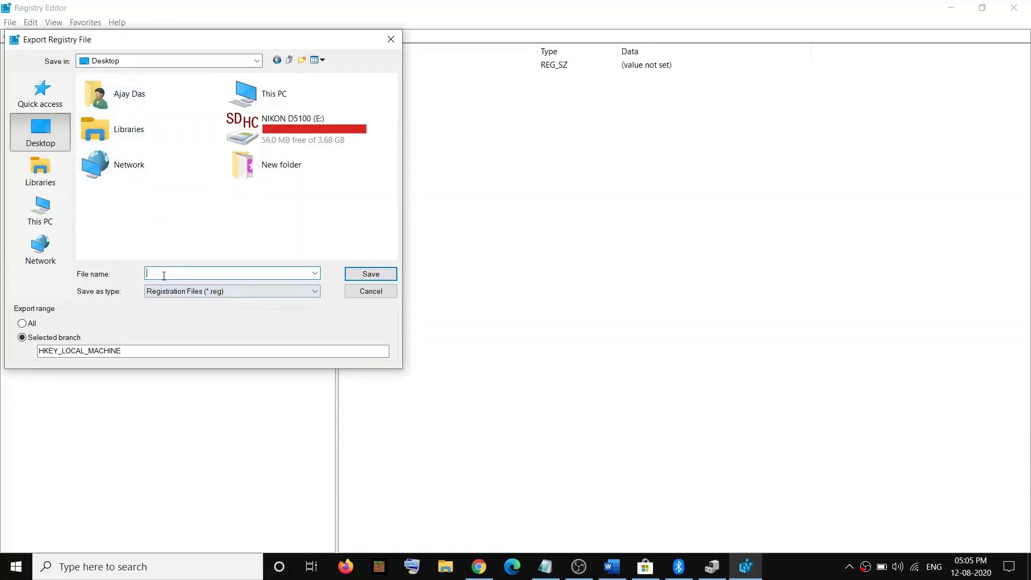
text(Backup)
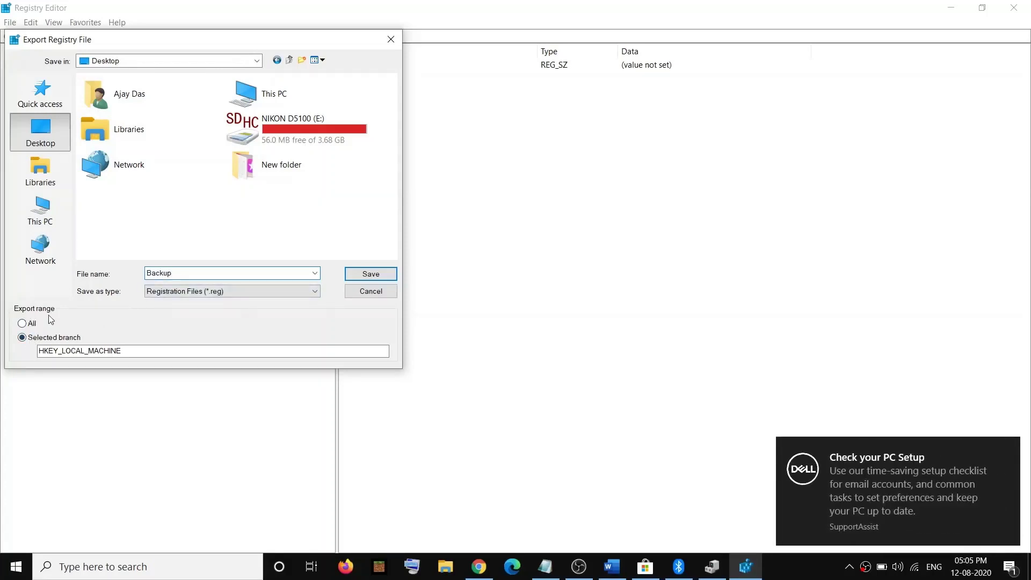
click(24, 325)
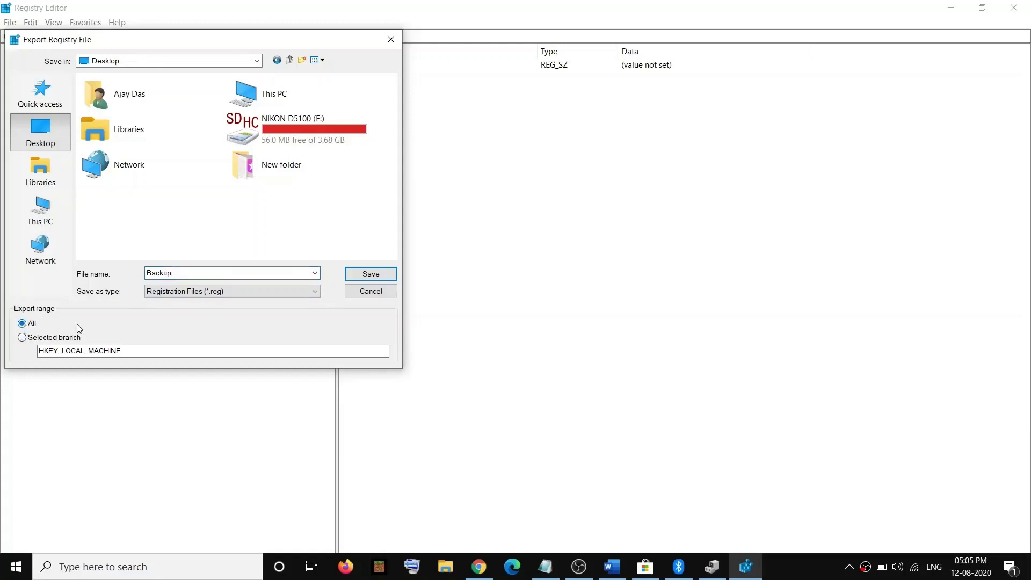
click(371, 275)
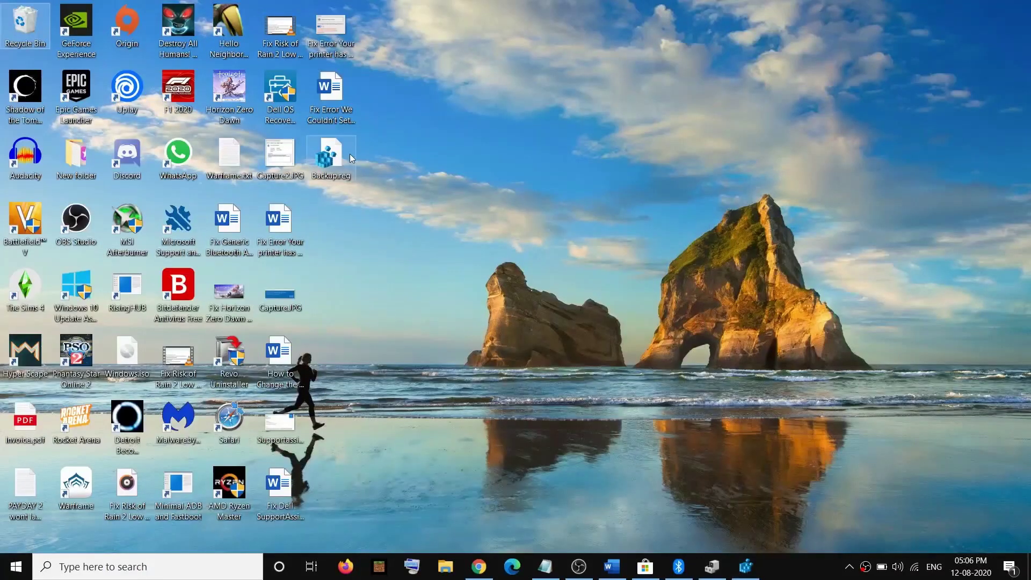
drag(350, 154, 605, 161)
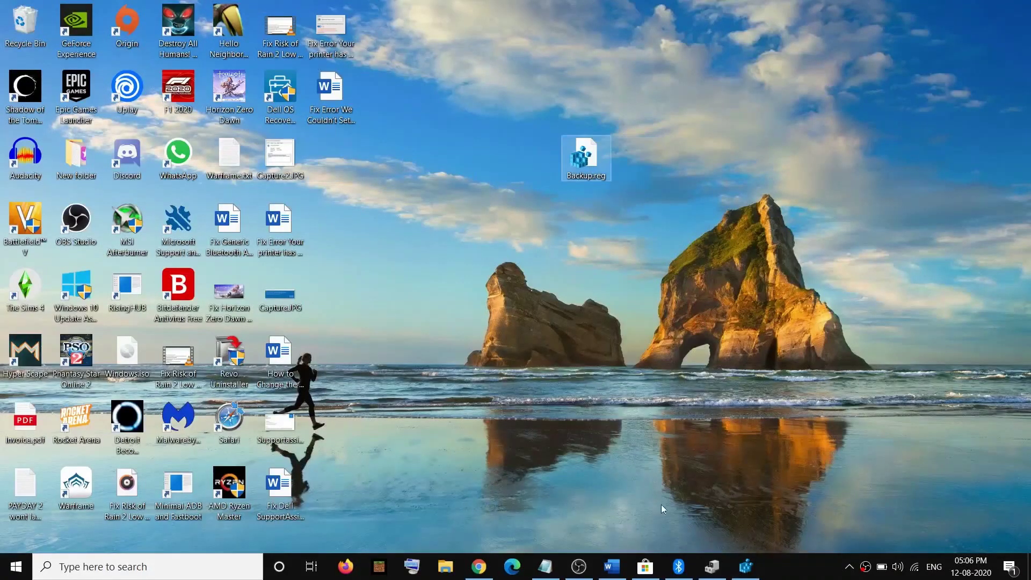
Return to Registry Editor, choose Backup.reg on the Desktop as the file to import, and cancel the import
click(746, 567)
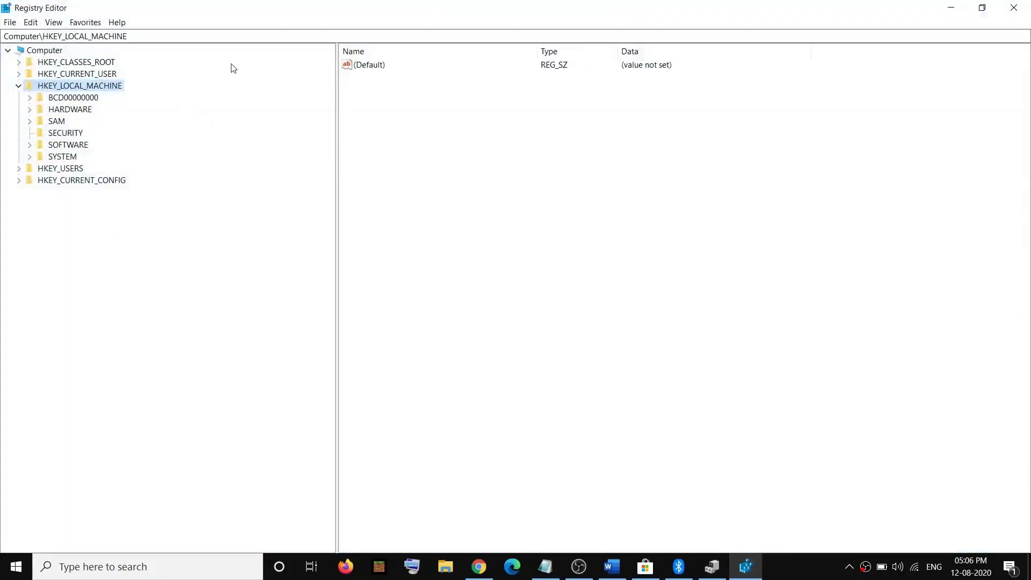
click(10, 22)
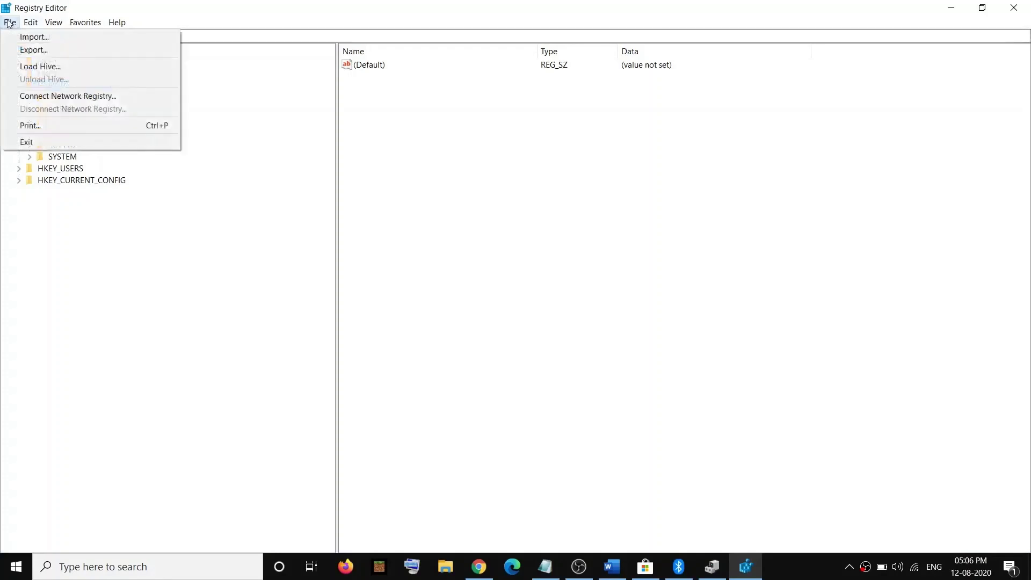
click(33, 37)
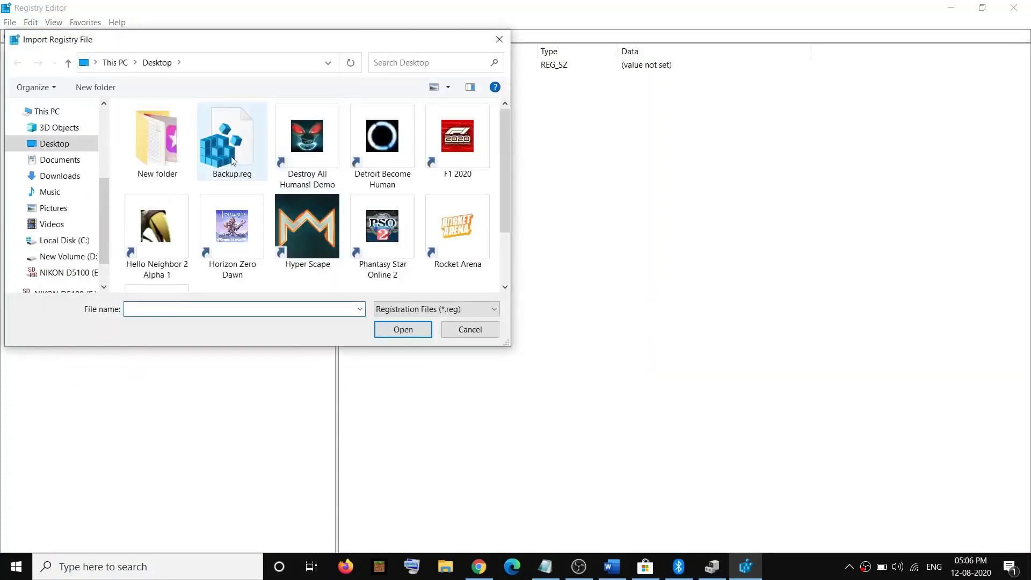
click(234, 161)
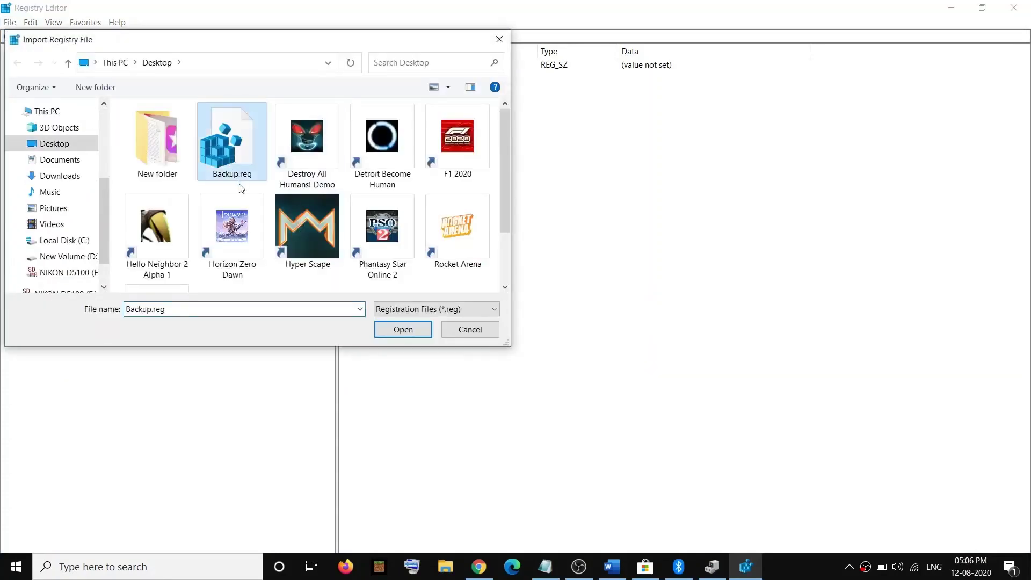
click(500, 41)
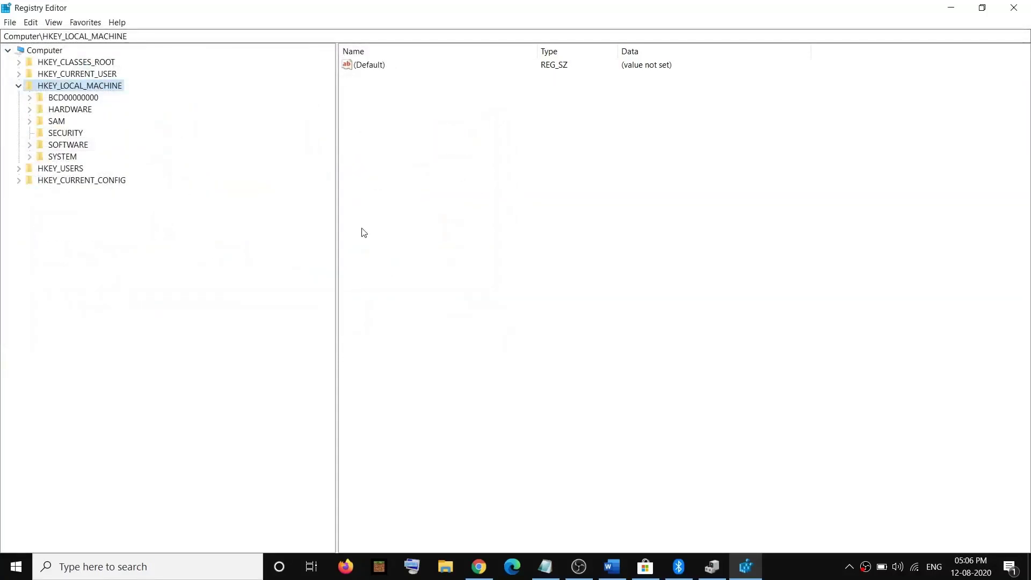
Switch to the Word document and highlight Step 11's filter names and its HKEY_LOCAL_MACHINE path ending in {4d36e967-e325-11ce-bfc1-08002be10318}
click(612, 566)
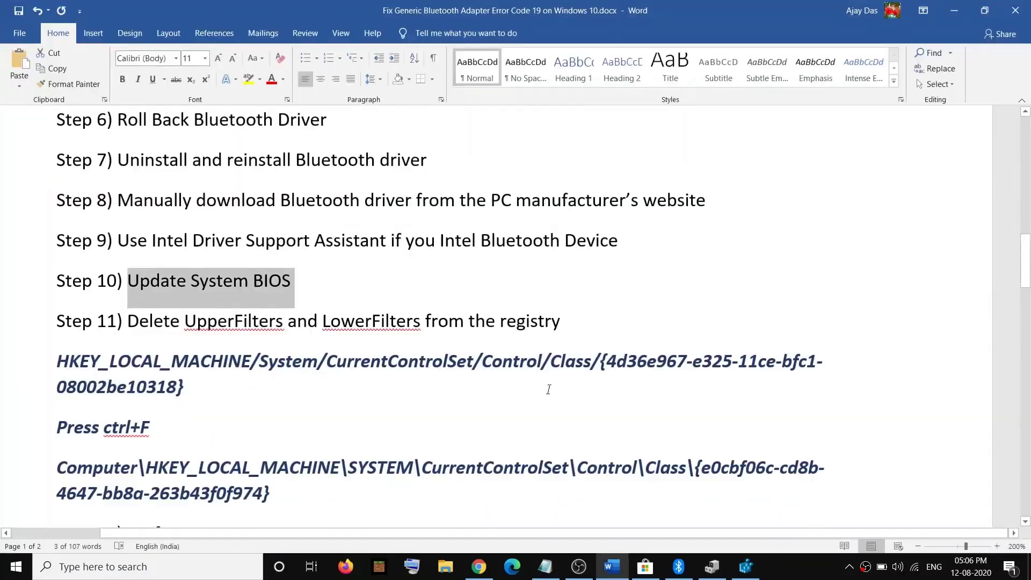
click(227, 322)
drag(195, 323, 421, 322)
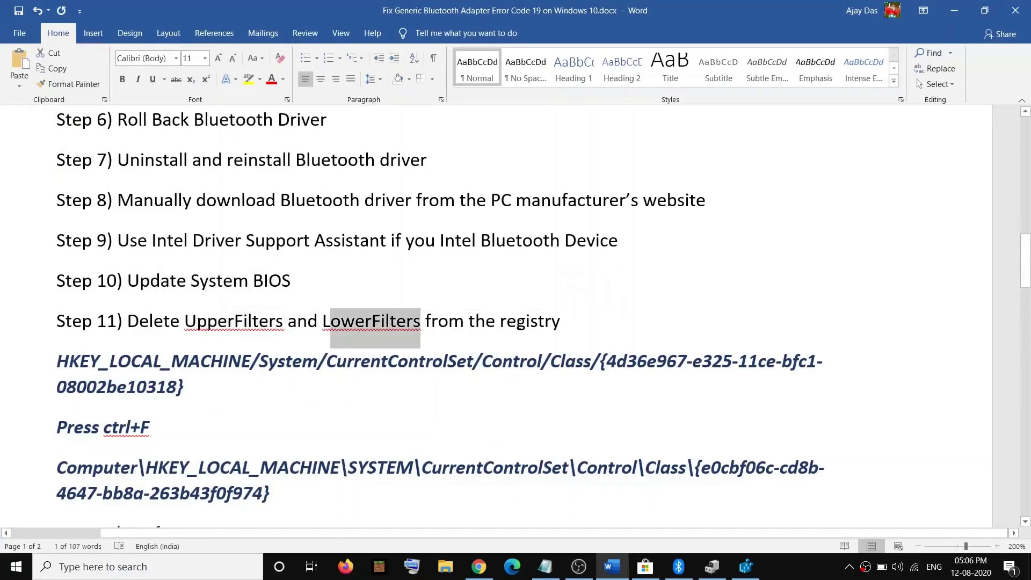
drag(507, 322, 552, 323)
drag(59, 362, 249, 388)
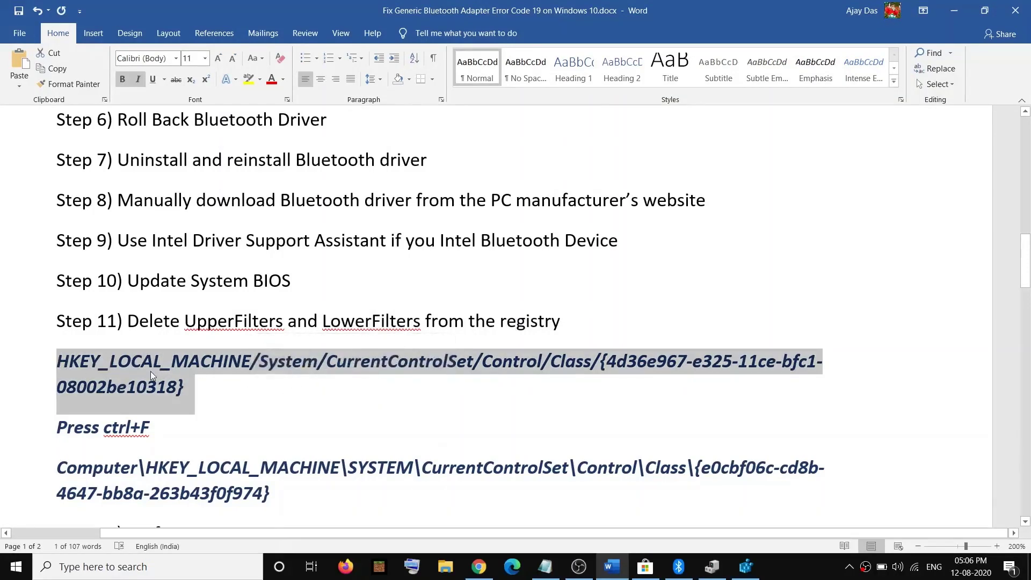
Following Step 11's path in the Word document, expand SYSTEM and CurrentControlSet under HKEY_LOCAL_MACHINE in Registry Editor
key(alt+Tab)
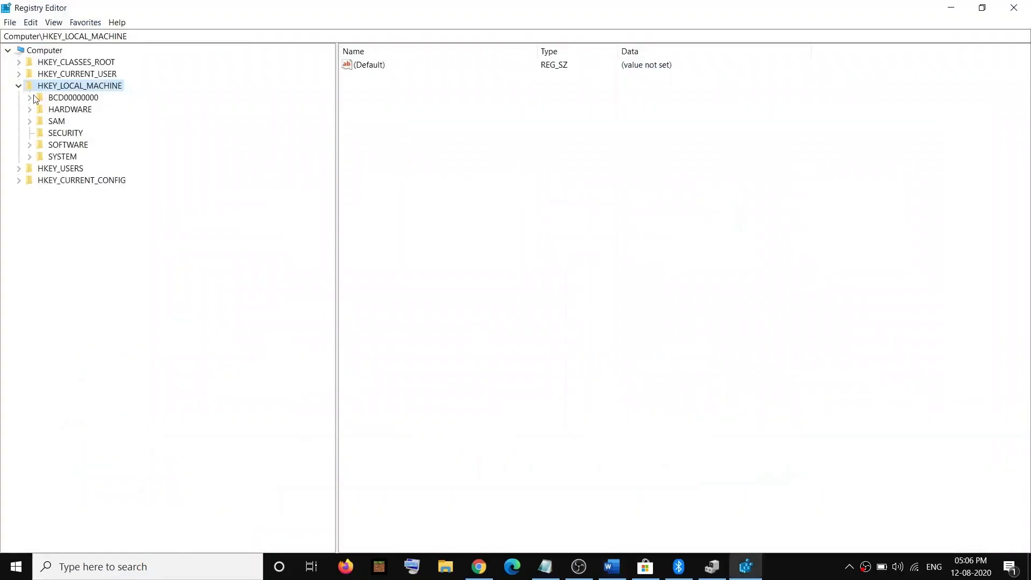
key(alt+Tab)
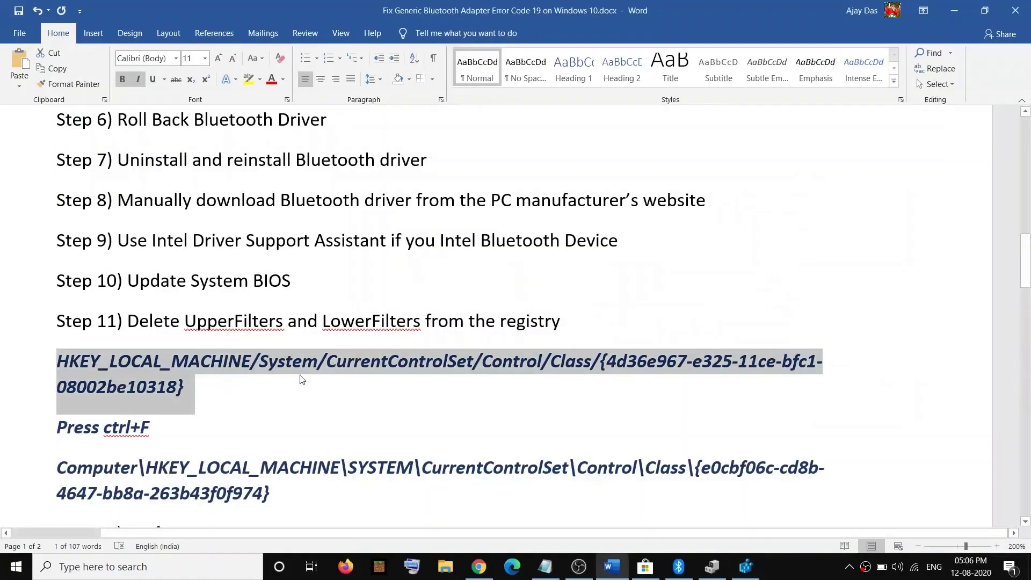
key(alt+Tab)
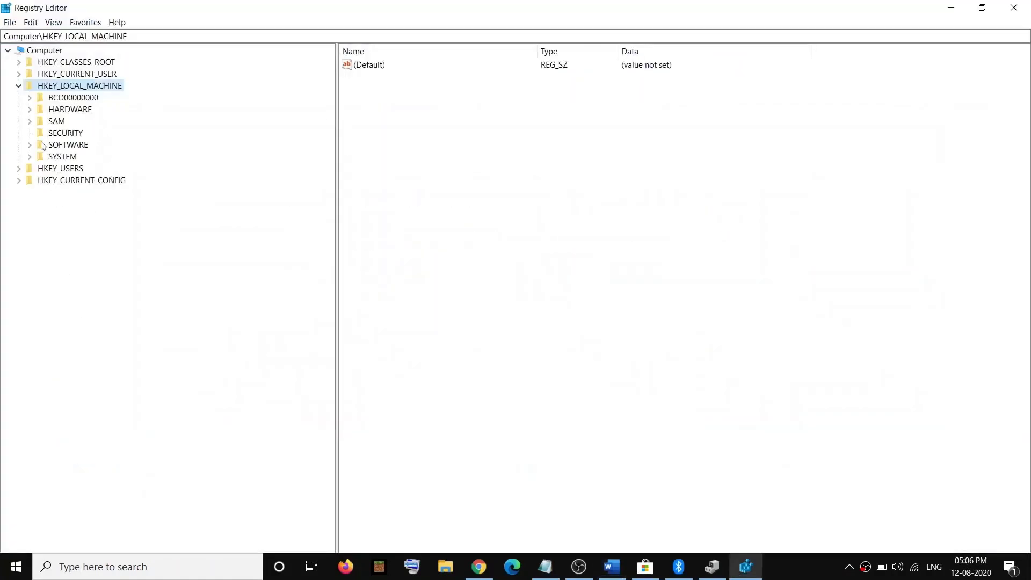
click(30, 156)
key(alt+Tab)
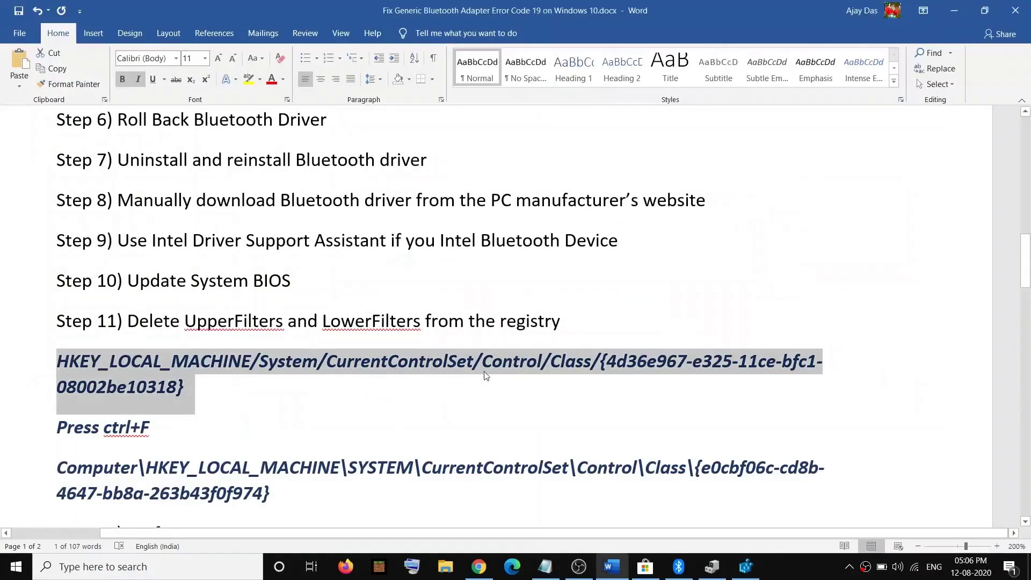
key(alt+Tab)
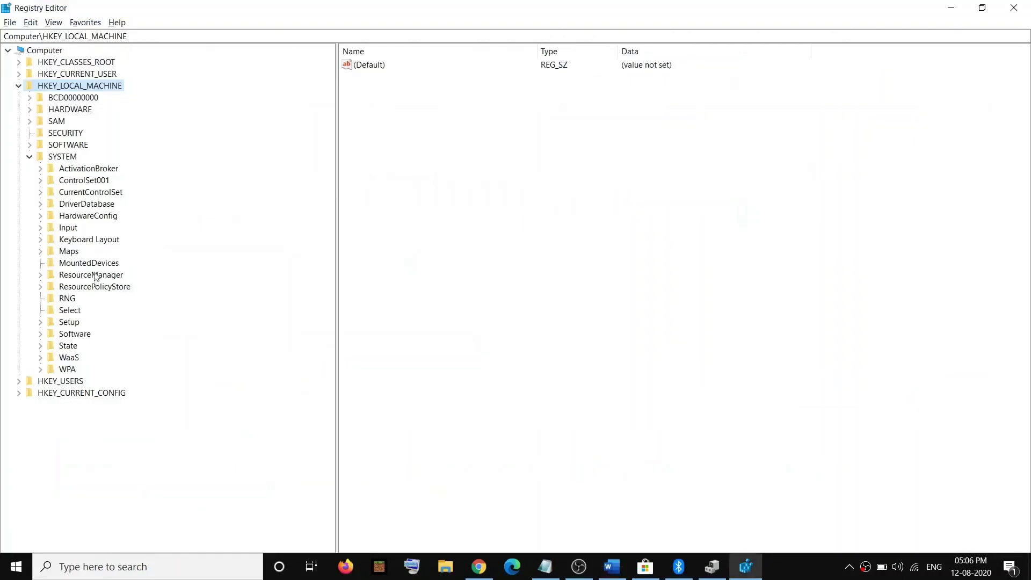
click(42, 192)
click(48, 193)
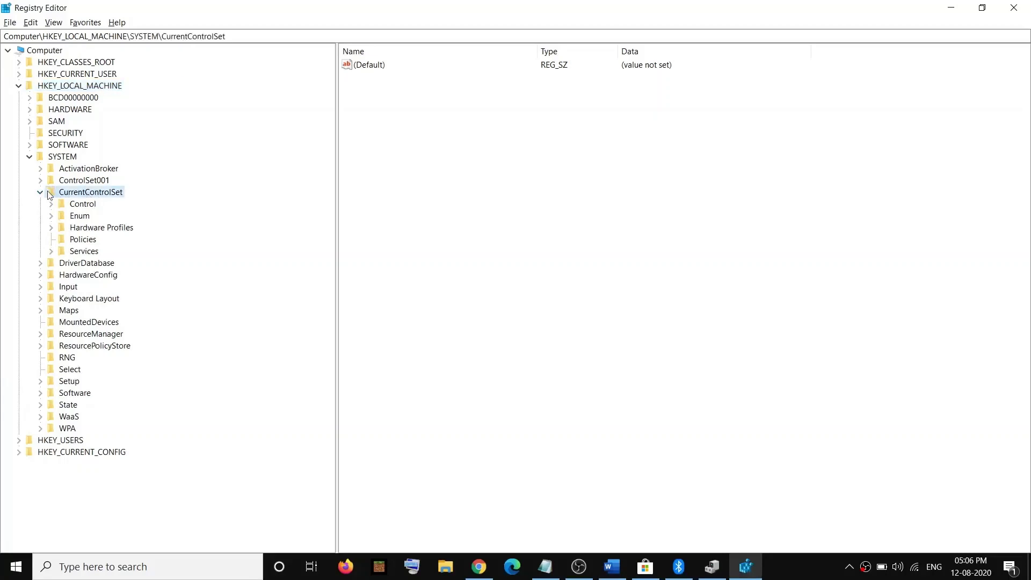
click(41, 193)
click(40, 193)
Expand Control and its Class subkey under CurrentControlSet, checking the path against the Word document
key(alt+Tab)
key(alt+Tab)
click(51, 204)
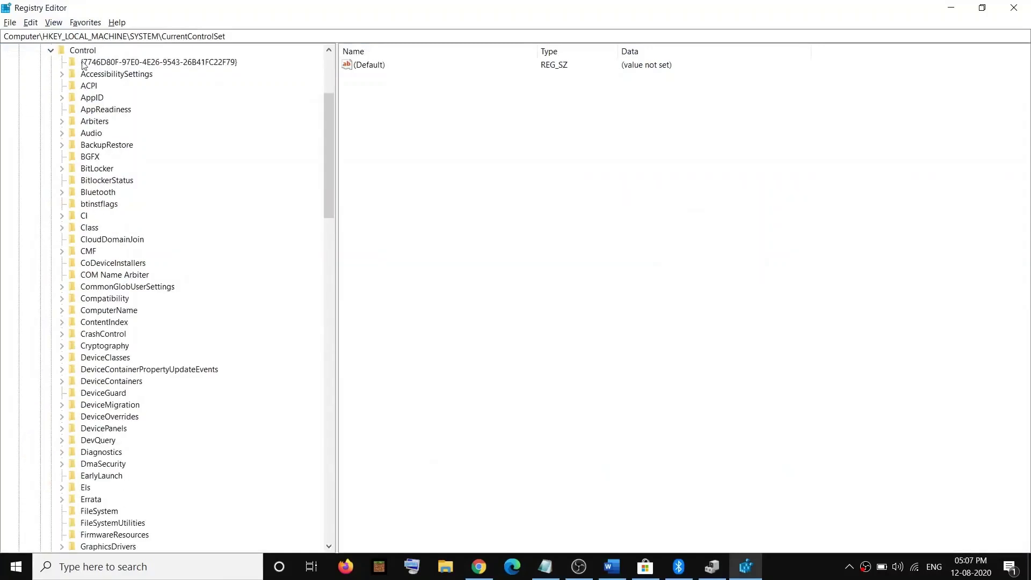
key(alt+Tab)
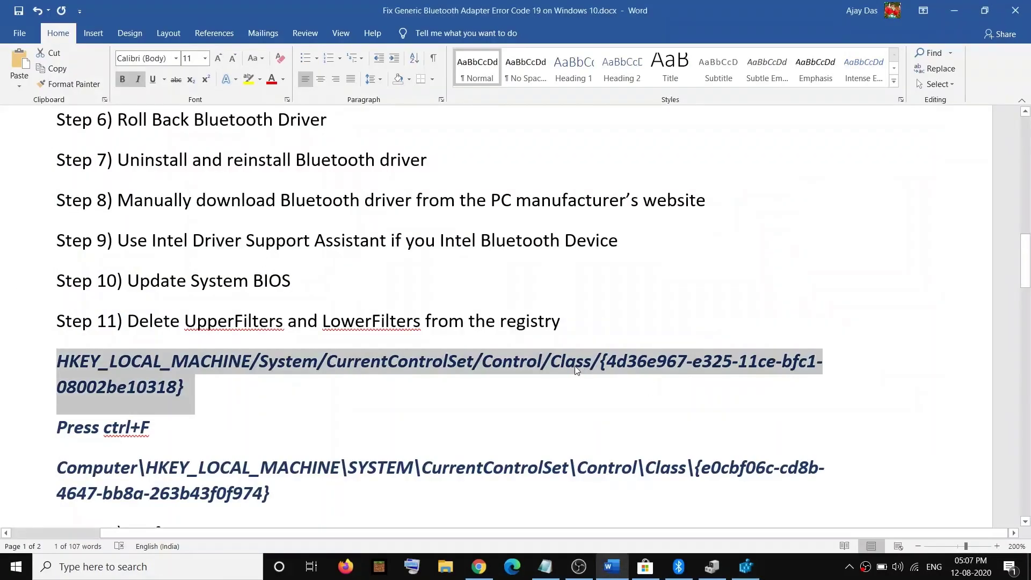
key(alt+Tab)
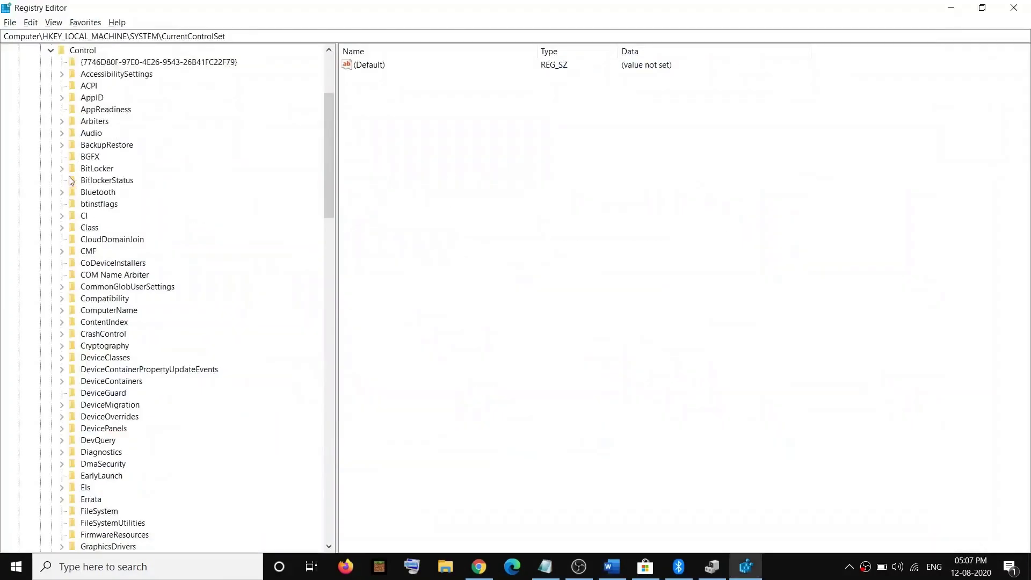
click(62, 228)
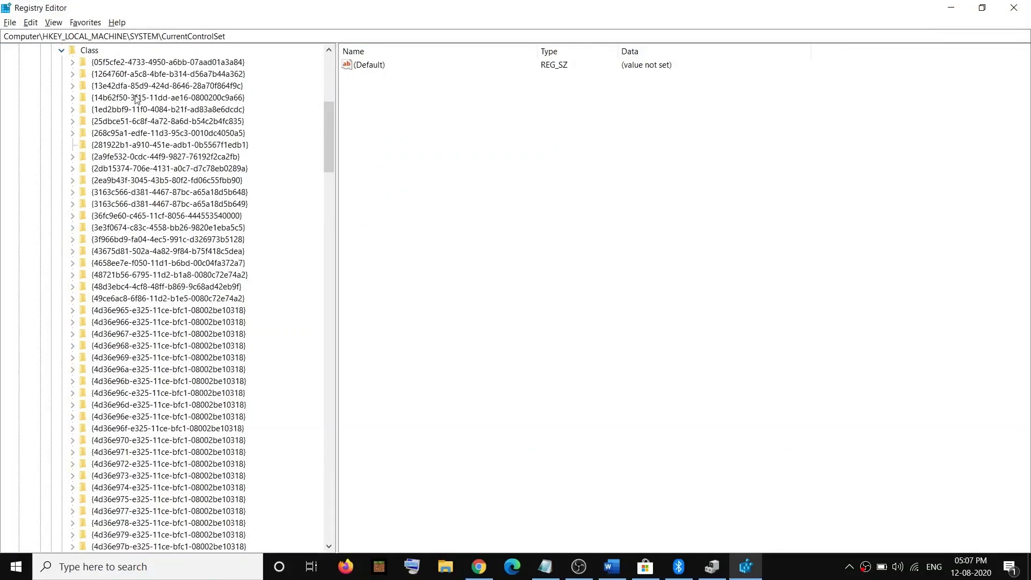
Switch to the Word document and copy 4d36e967-e325-11ce-bfc1-08002be10318, without braces, from Step 11's first registry path
key(alt+Tab)
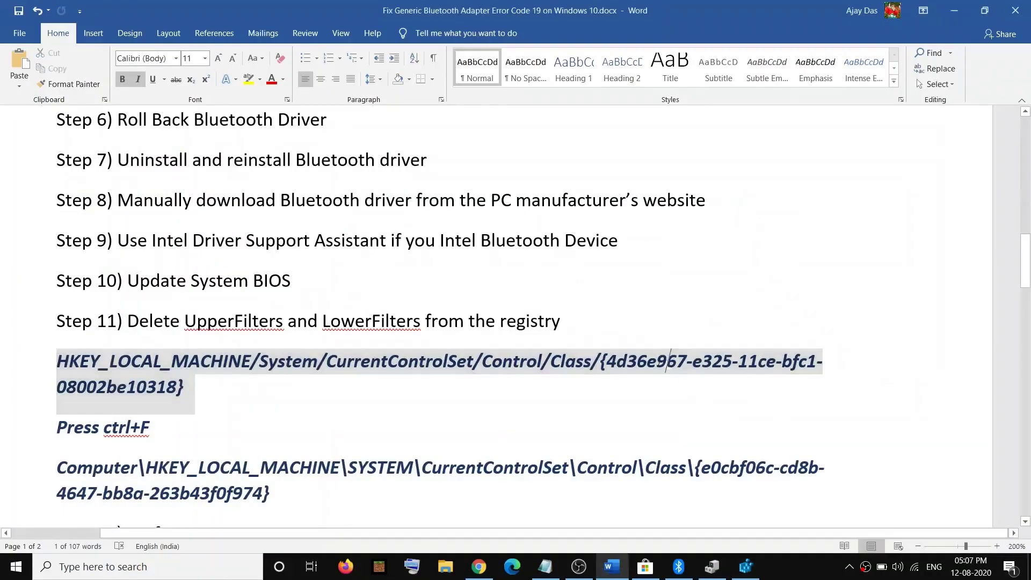
click(667, 366)
drag(607, 363, 178, 394)
key(ctrl+c)
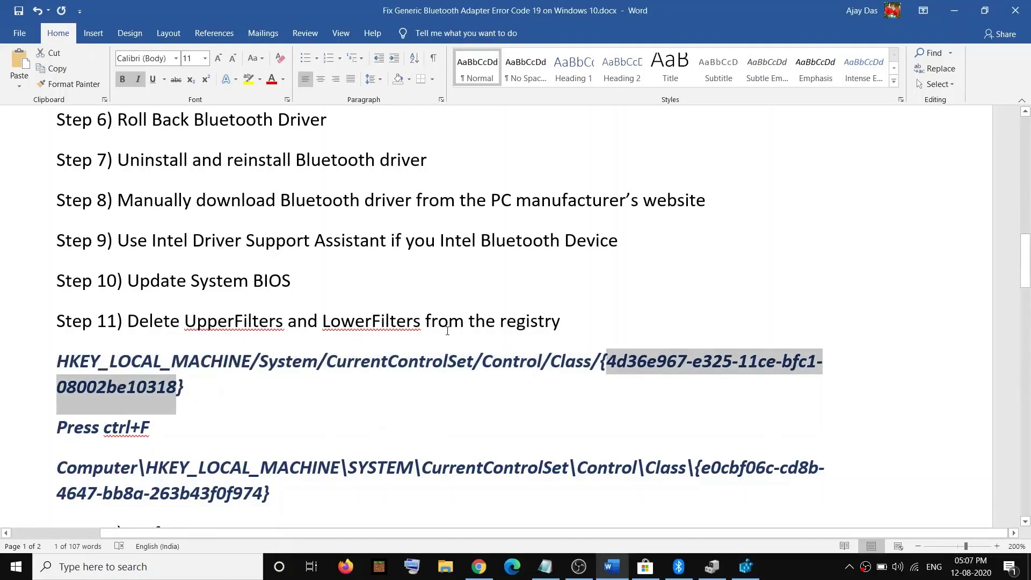
Return to Registry Editor and find the key 4d36e967-e325-11ce-bfc1-08002be10318, searching keys, values and data
key(alt+Tab)
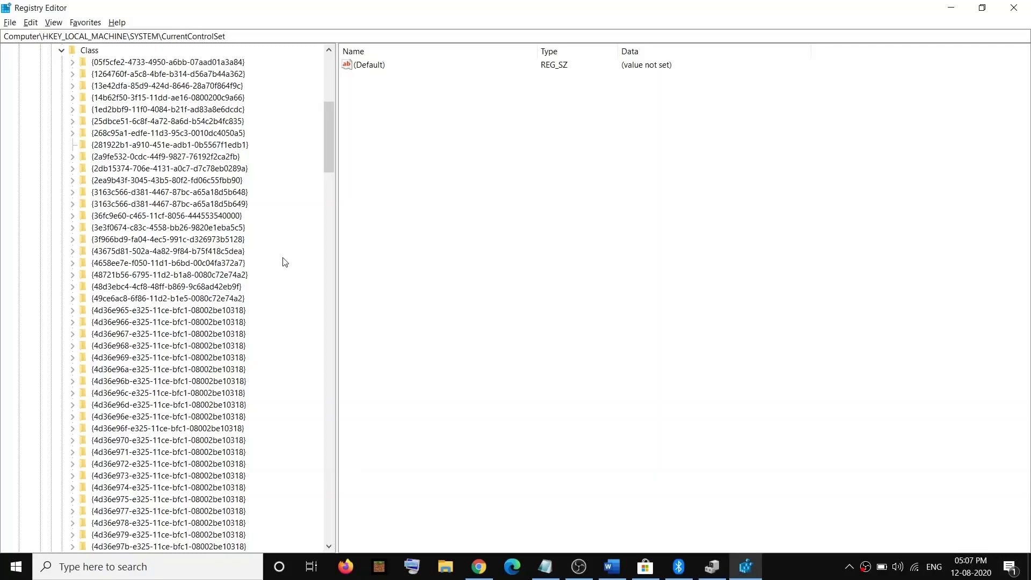
key(ctrl+f)
drag(152, 69, 265, 66)
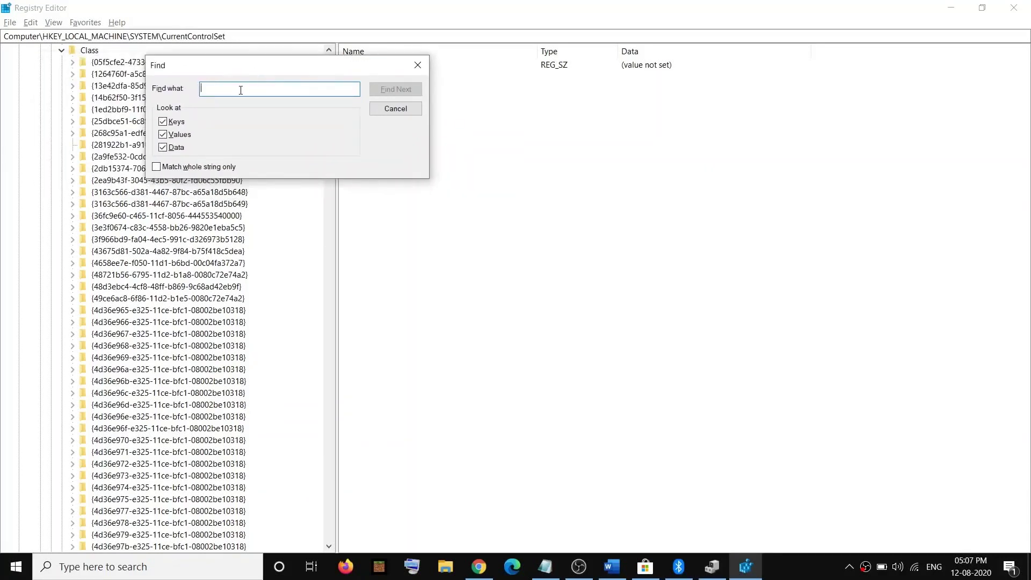
key(ctrl+v)
key(alt+Tab)
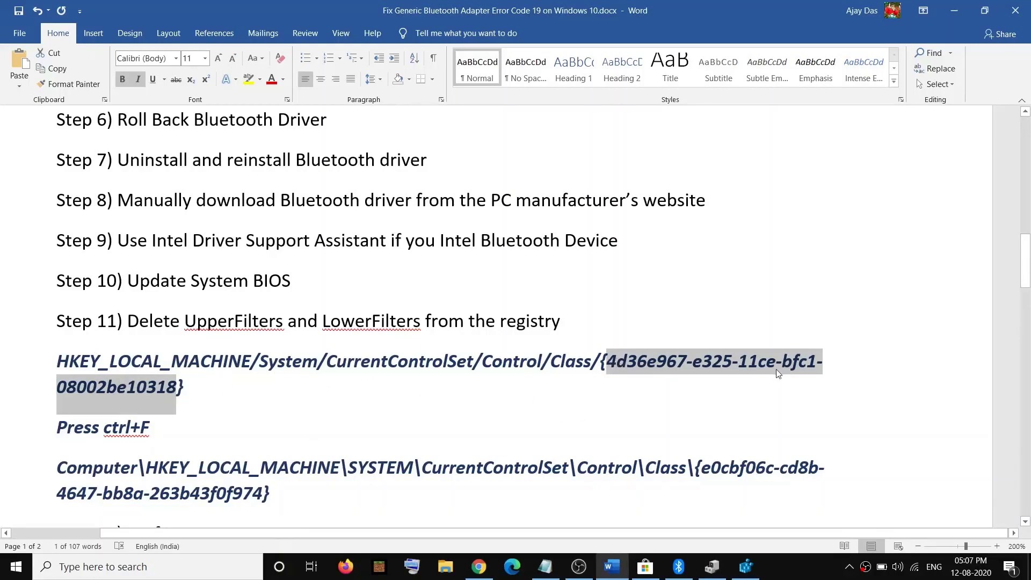
key(alt+Tab)
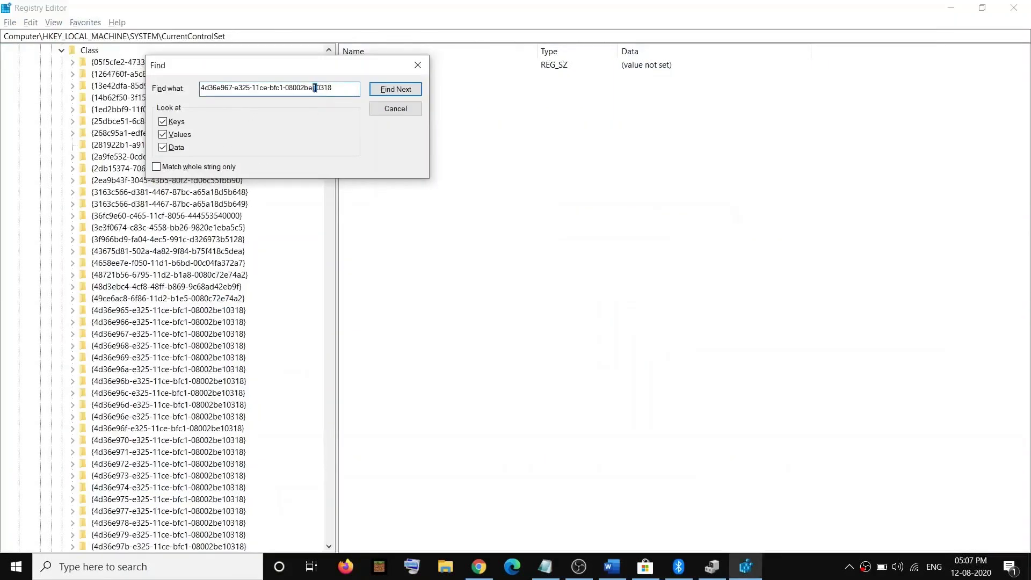
click(385, 91)
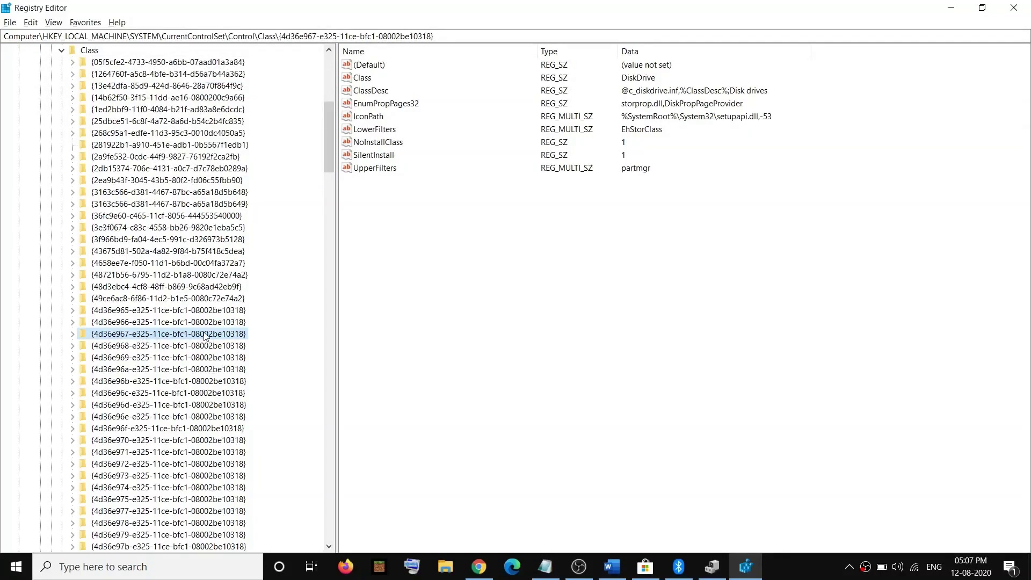
Point out UpperFilters and LowerFilters in the {4d36e967-e325-11ce-bfc1-08002be10318} key, and permanently delete the LowerFilters value
click(379, 170)
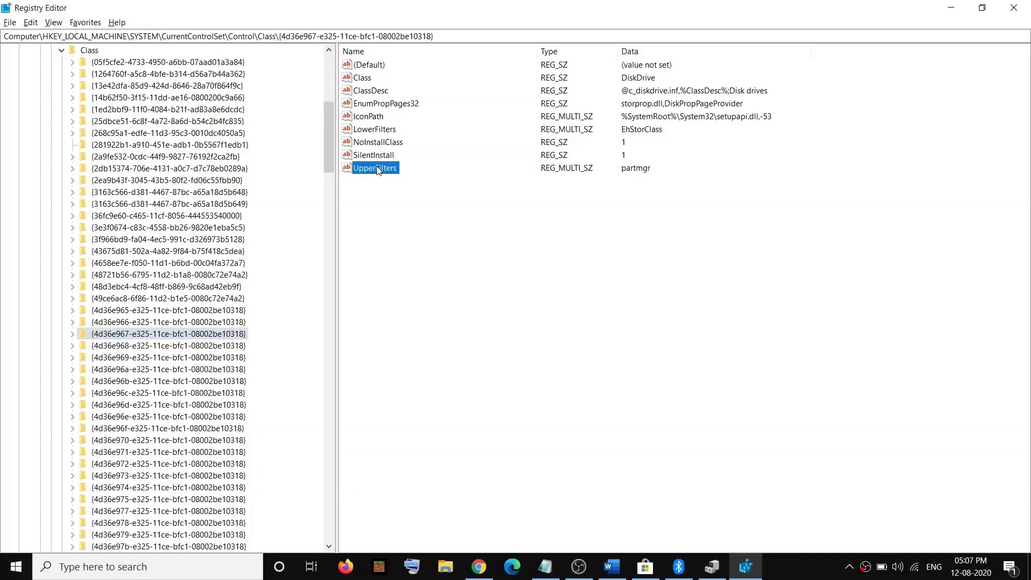
click(379, 130)
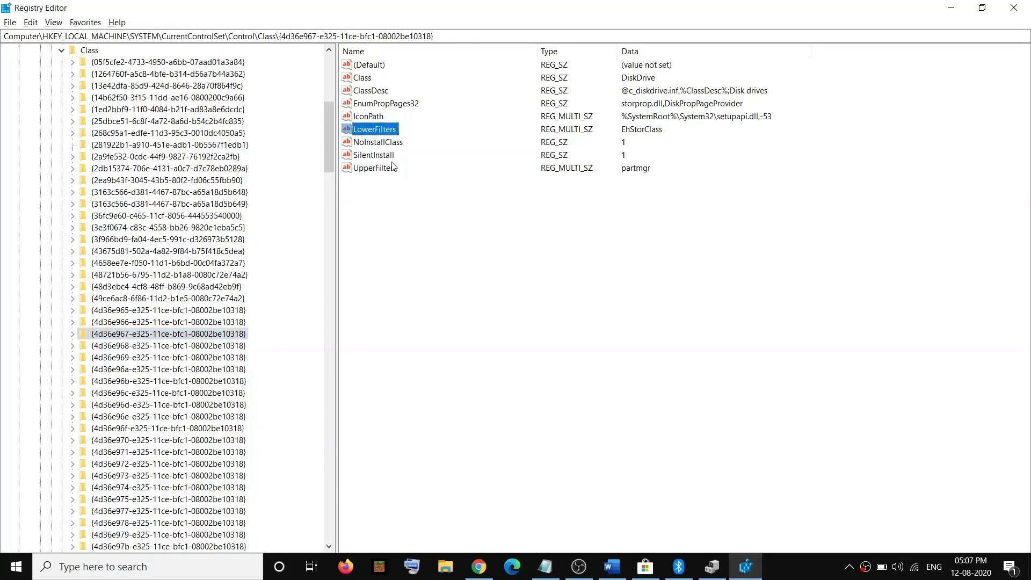
click(383, 170)
click(374, 131)
right_click(390, 133)
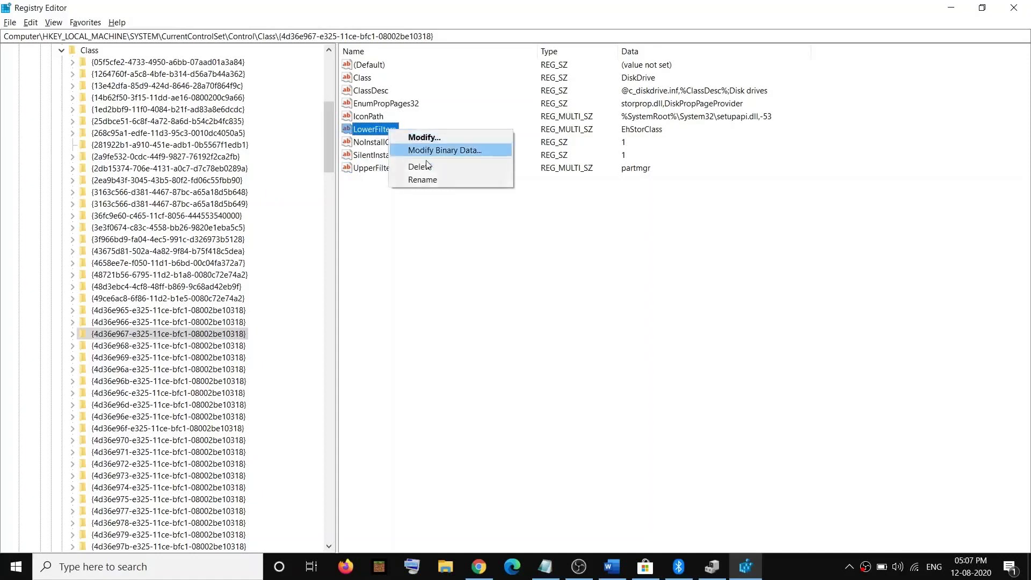
click(451, 168)
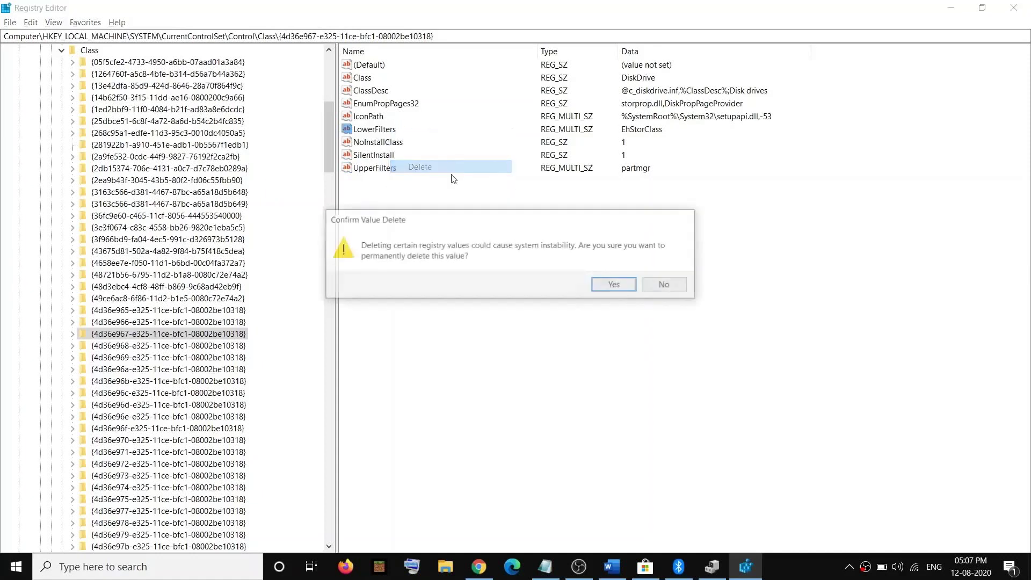
click(614, 285)
Permanently delete the UpperFilters value from the {4d36e967-e325-11ce-bfc1-08002be10318} key
click(376, 159)
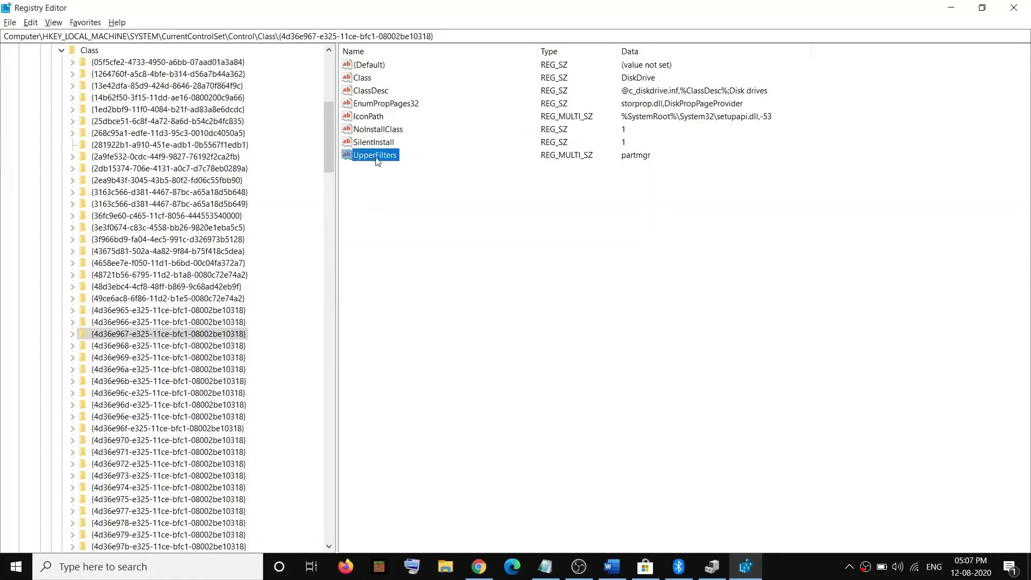
right_click(383, 161)
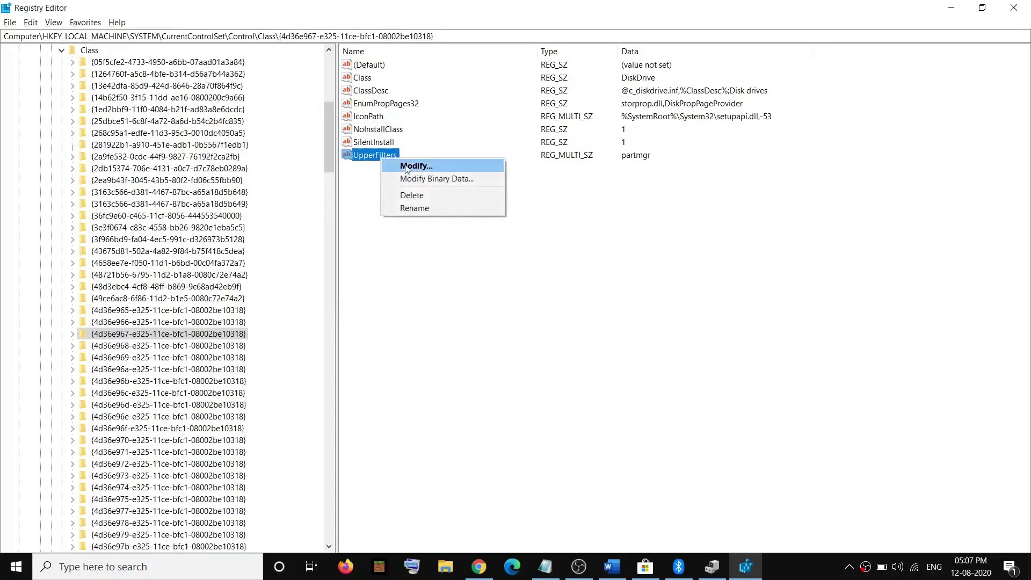
click(431, 192)
click(606, 290)
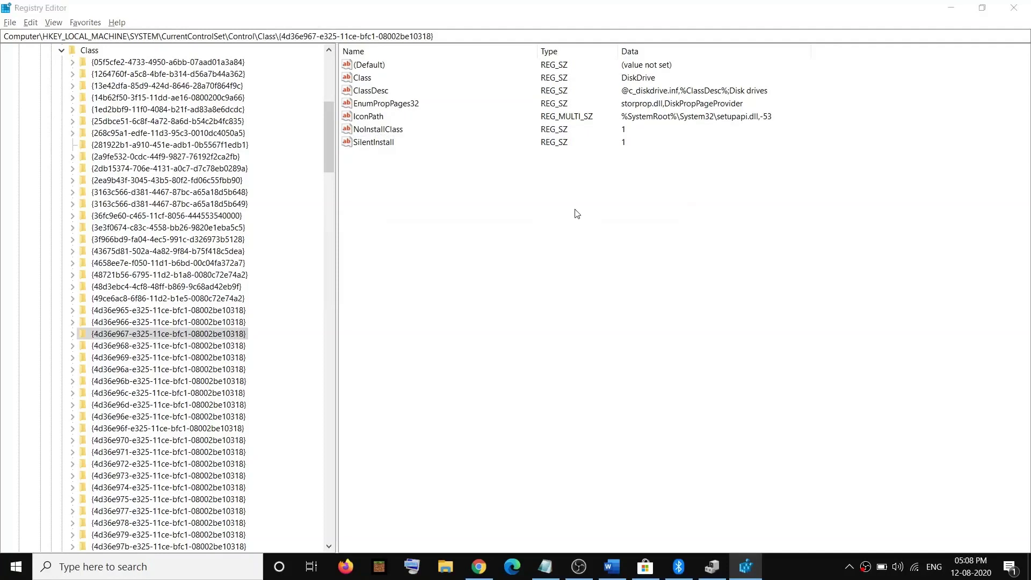
Switch to the Word document and copy e0cbf06c-cd8b-4647-bb8a-263b43f0f974, without braces, from Step 11's second registry path
key(alt+Tab)
scroll(769, 403, down, 2)
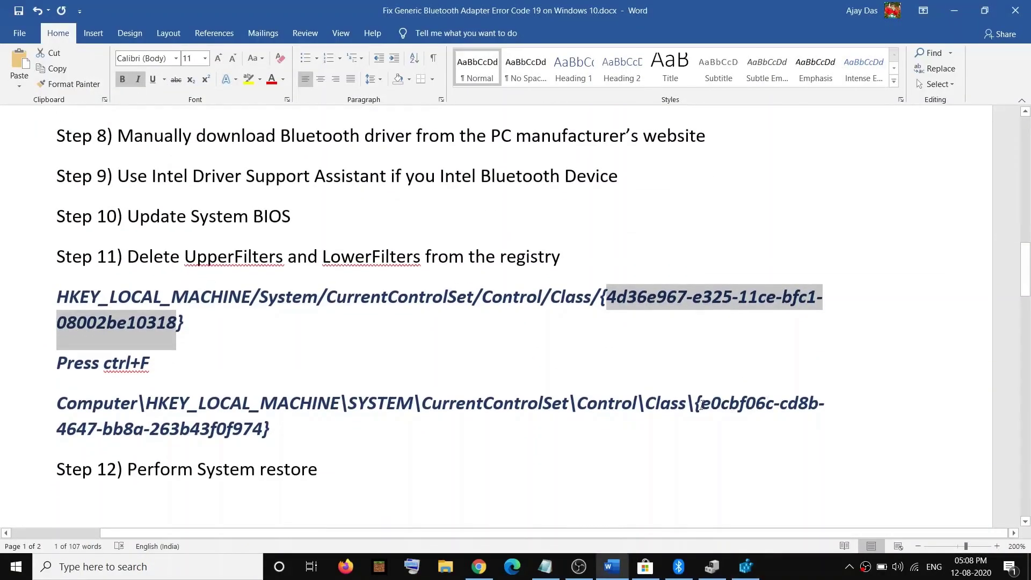
drag(701, 404, 261, 434)
key(ctrl+c)
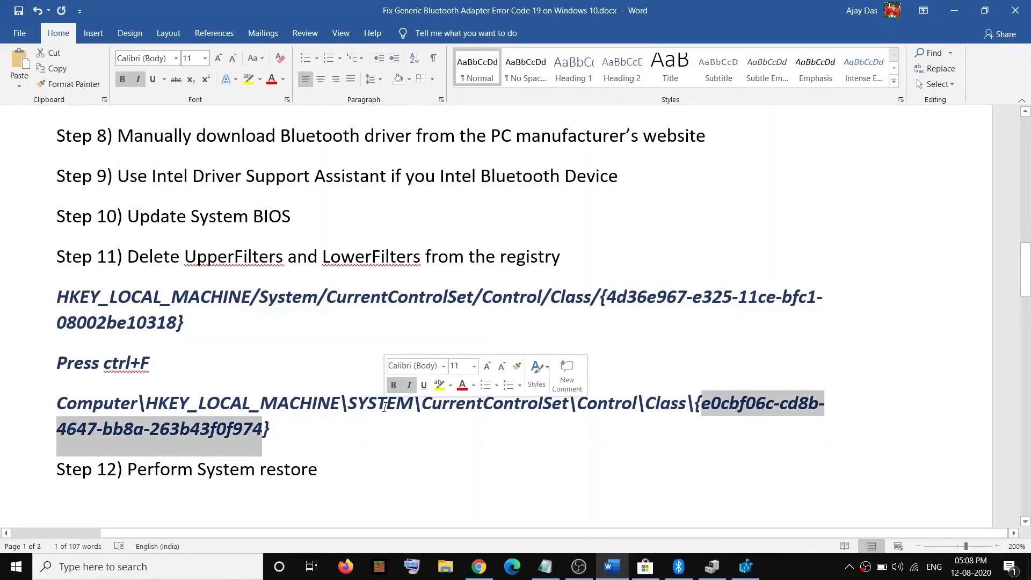
Find the key e0cbf06c-cd8b-4647-bb8a-263b43f0f974 in Registry Editor and examine its values for UpperFilters and LowerFilters
key(alt+Tab)
key(ctrl+f)
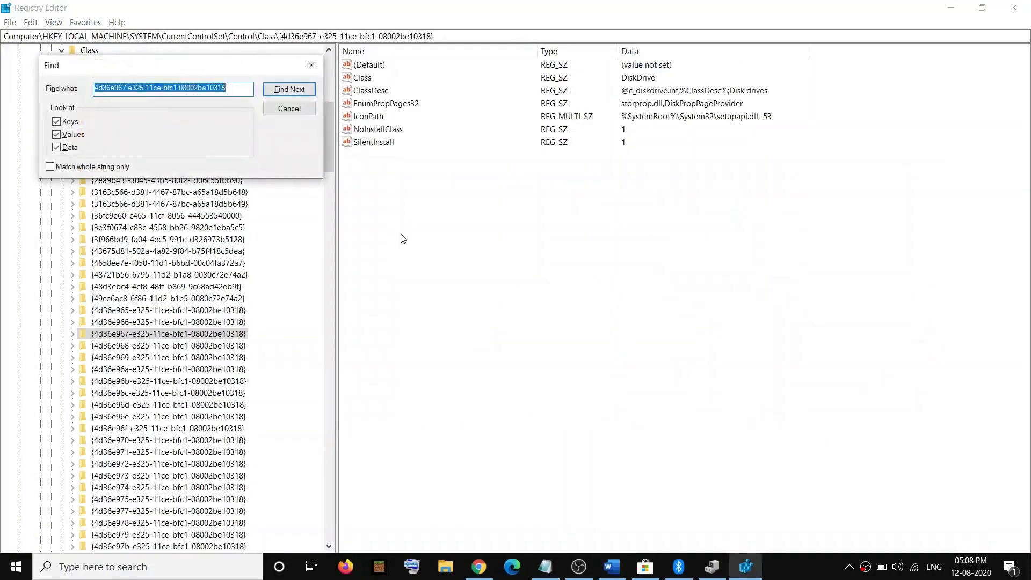
key(ctrl+v)
click(284, 90)
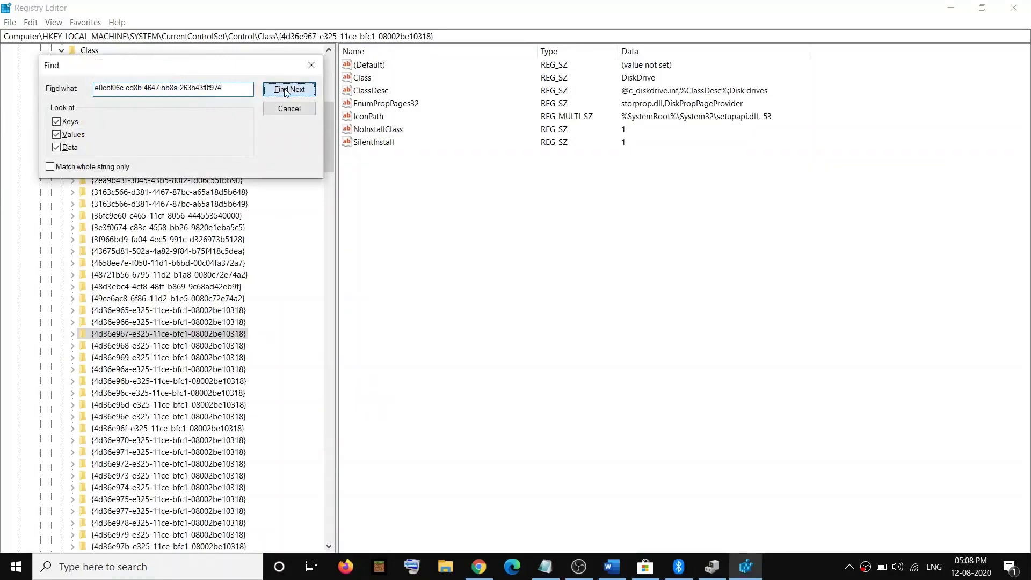
scroll(272, 359, down, 2)
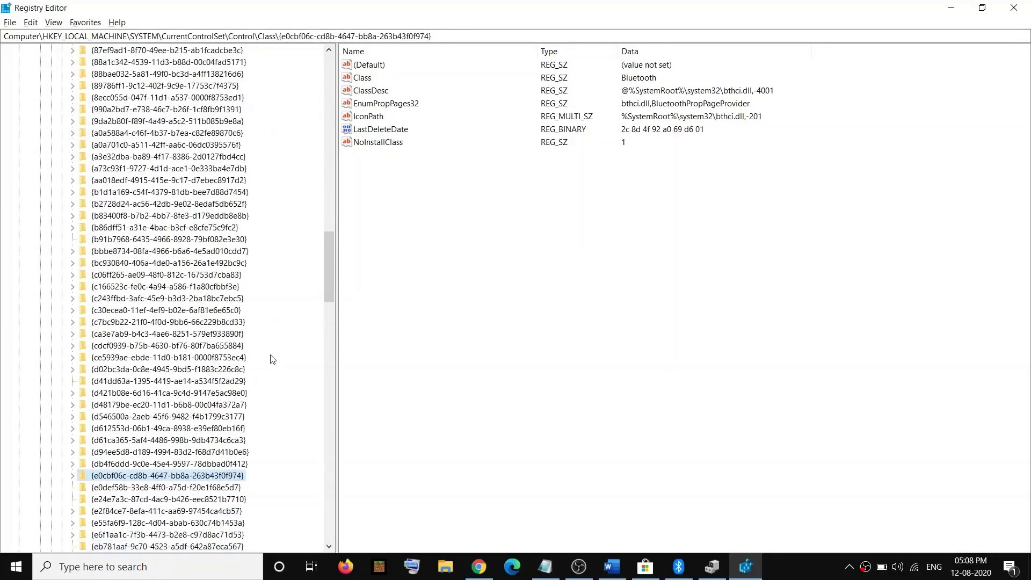
scroll(272, 359, down, 4)
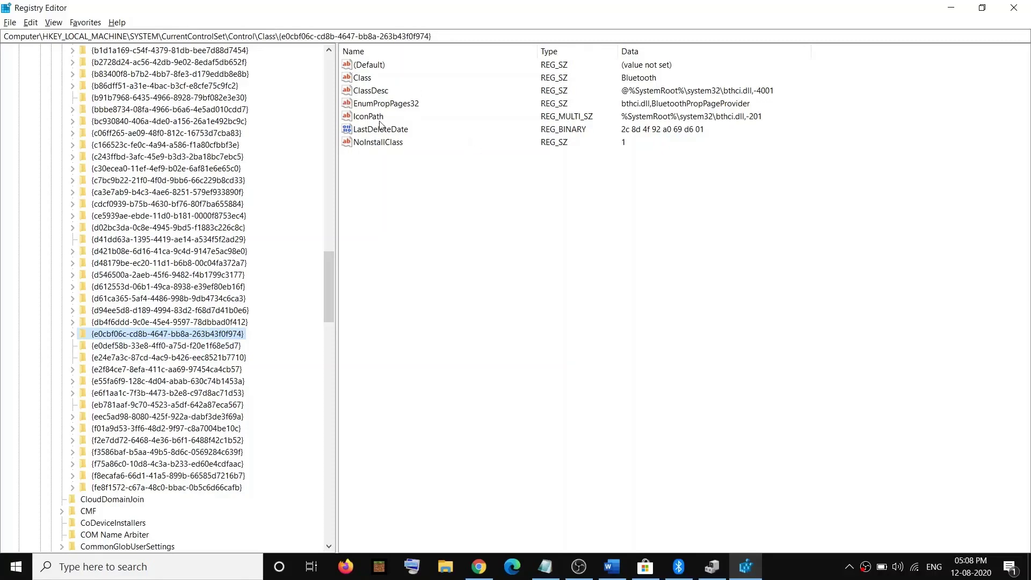
Close Registry Editor, display the Windows power options including Restart, and dismiss them without choosing one
click(1015, 8)
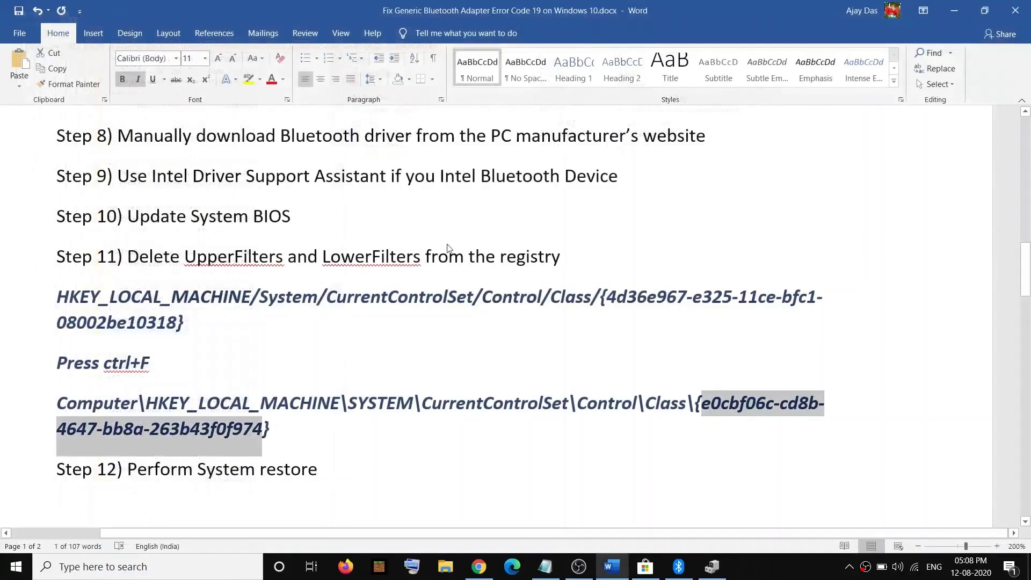
click(15, 564)
click(17, 537)
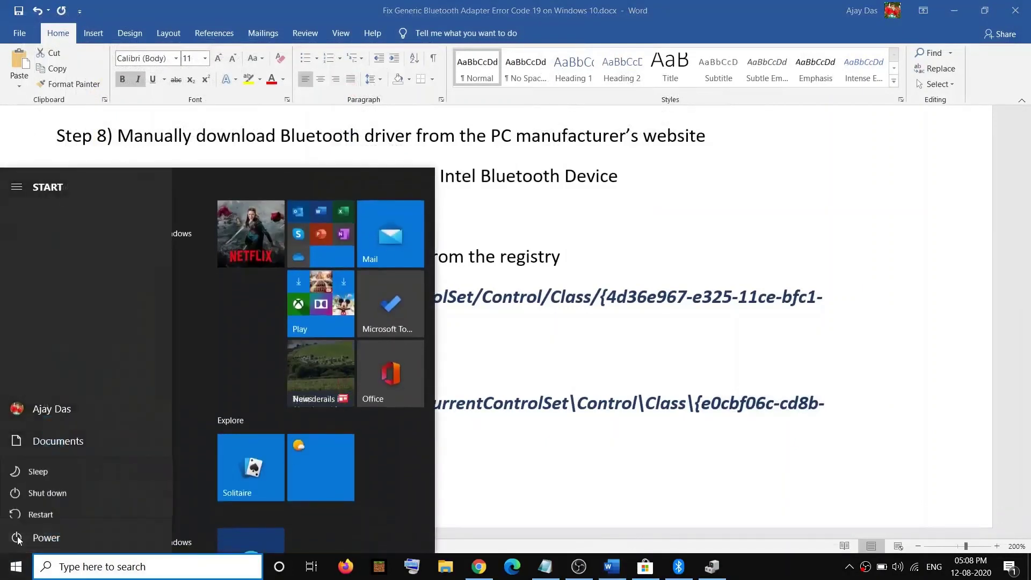
click(594, 254)
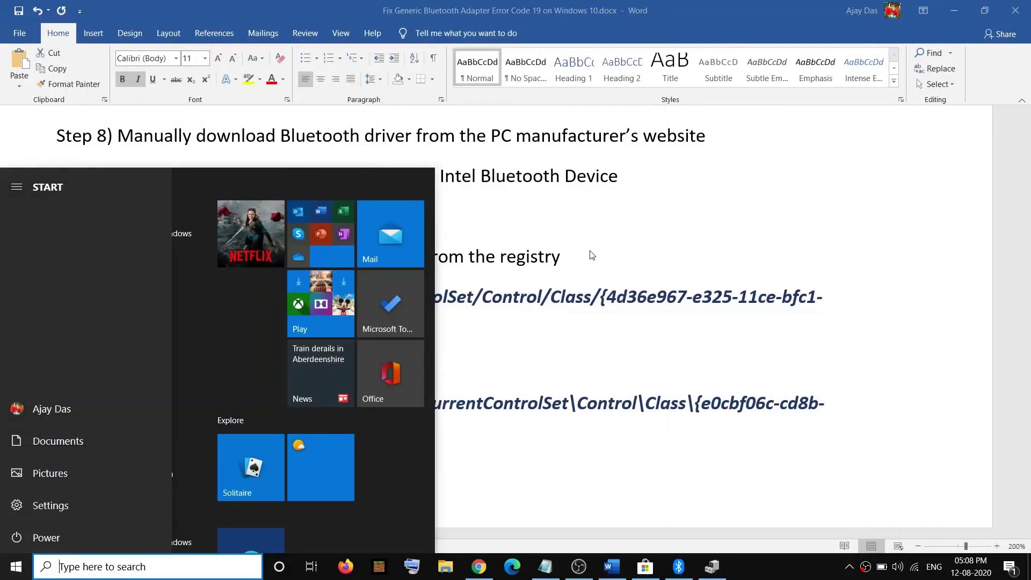
click(561, 263)
Highlight "Perform System restore" in Step 12 of the Word document and select the "Press ctrl+F" line
scroll(290, 312, down, 5)
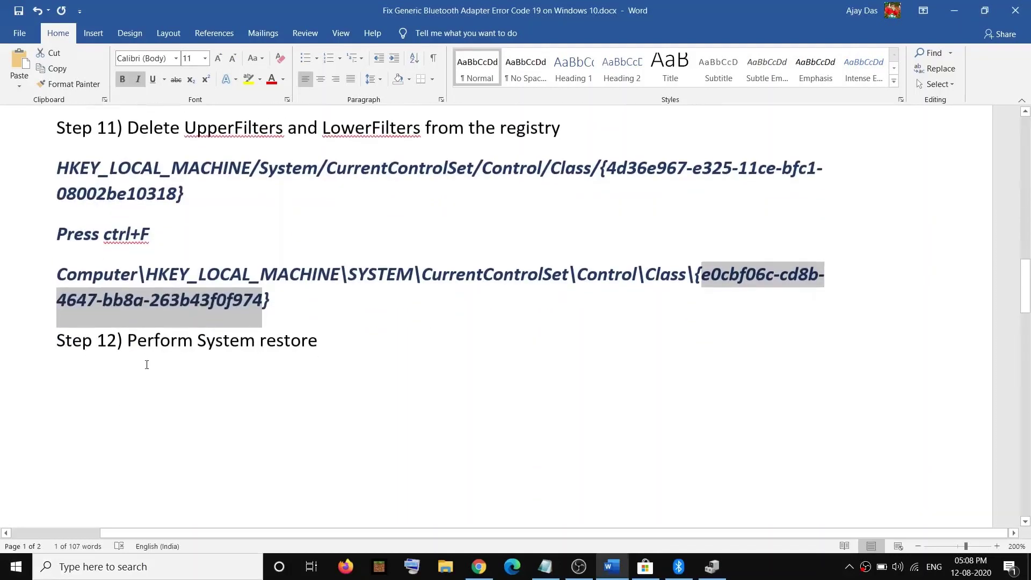
drag(127, 276, 333, 277)
triple_click(94, 163)
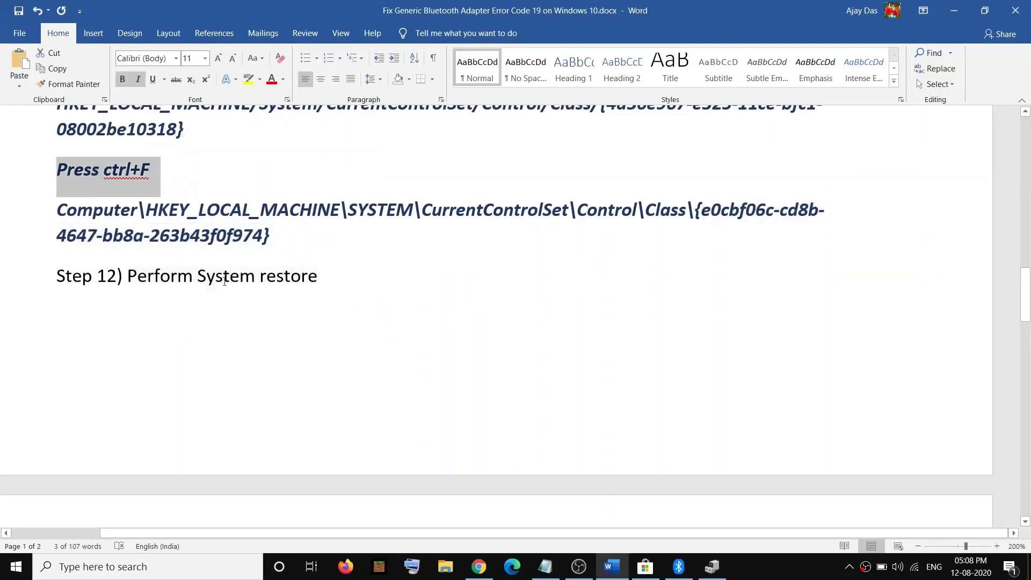
Select the text "Perform System restore" in Step 12 and preview Step 13 of the document
drag(127, 275, 318, 277)
scroll(288, 398, down, 4)
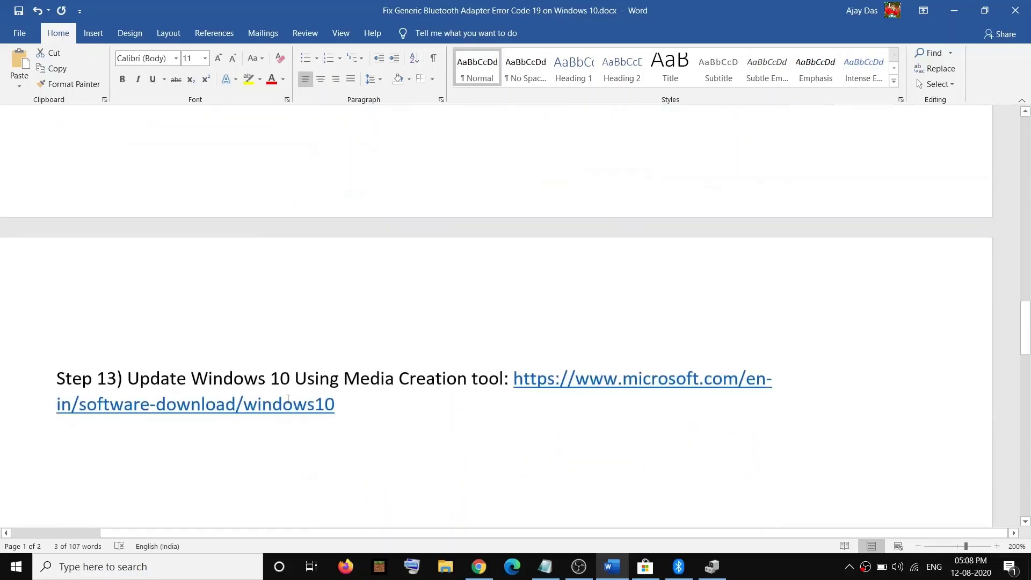
scroll(275, 365, up, 4)
Search Windows for "system restore" and open "Create a restore point"
click(140, 570)
text(e)
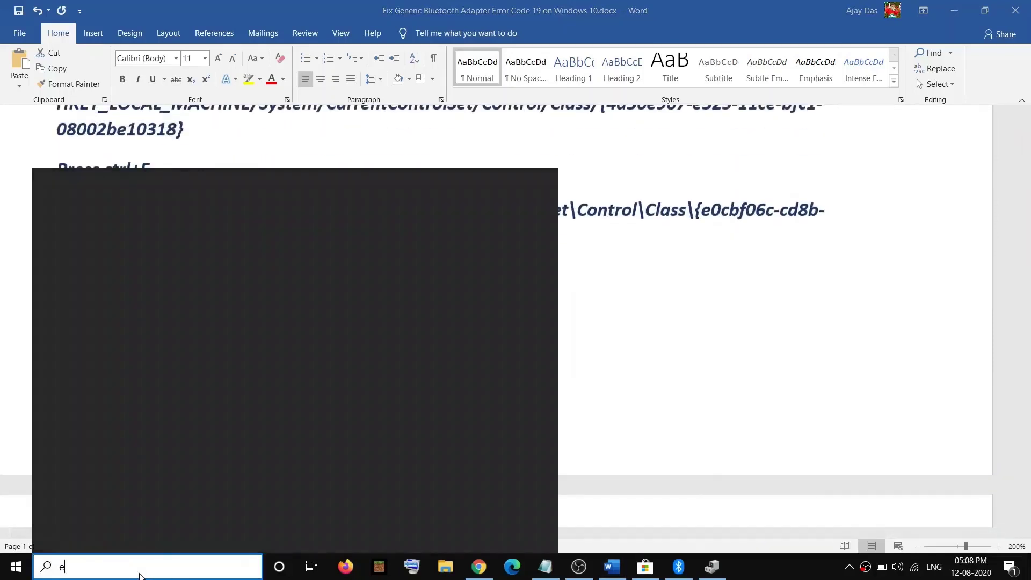
key(BackSpace)
text(st)
key(BackSpace)
text(ys)
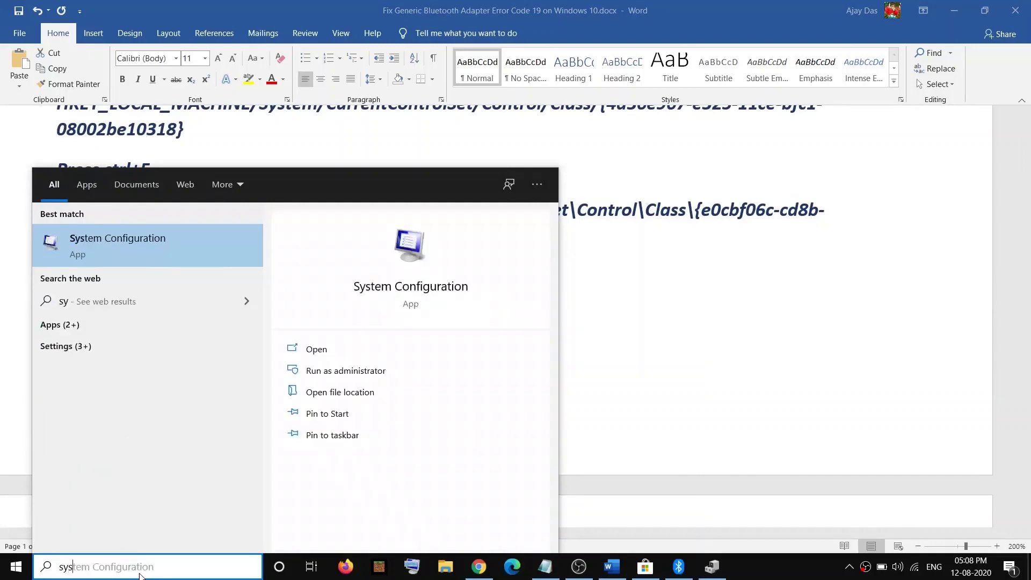
text(tem restore)
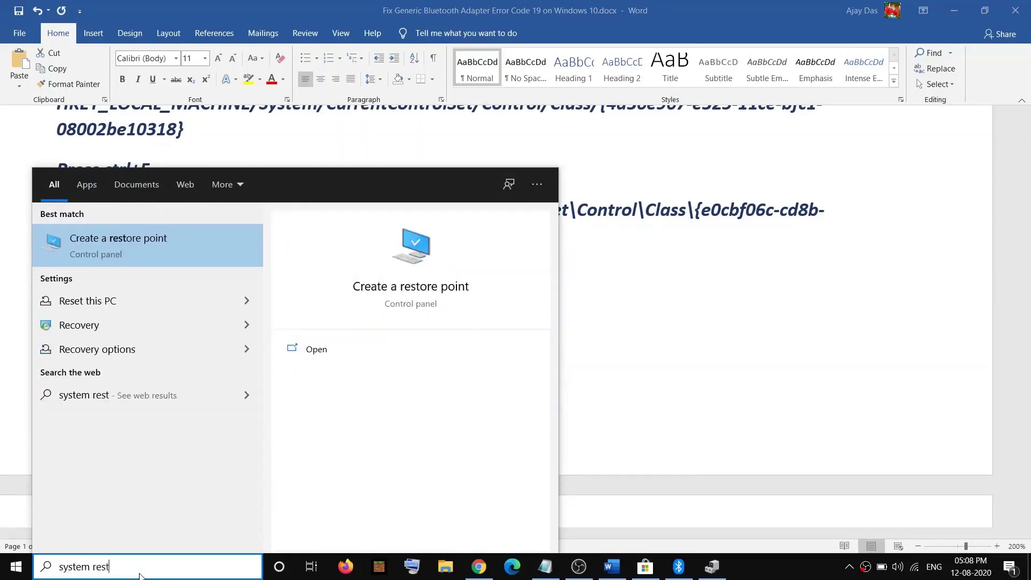
click(105, 238)
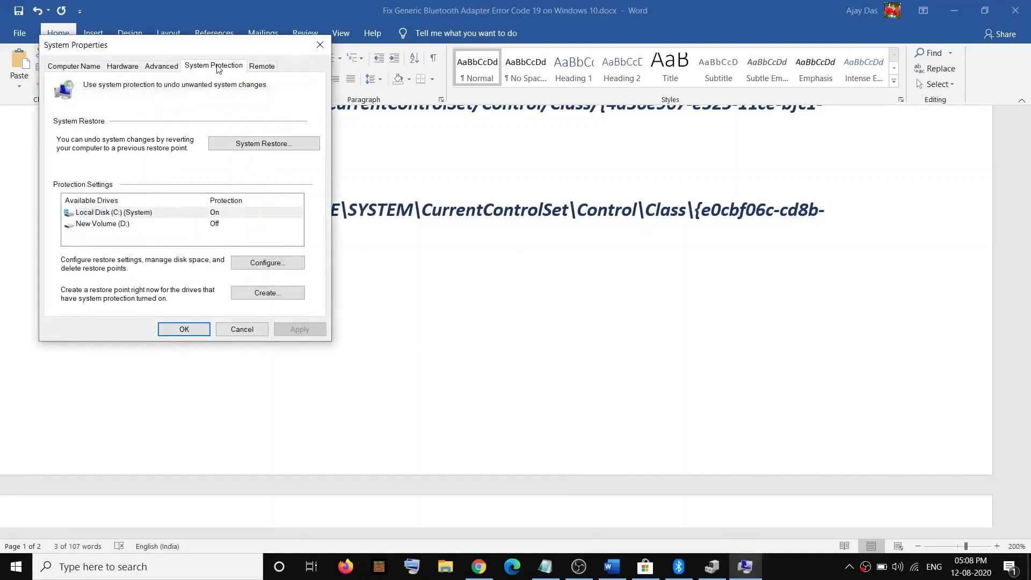
click(279, 143)
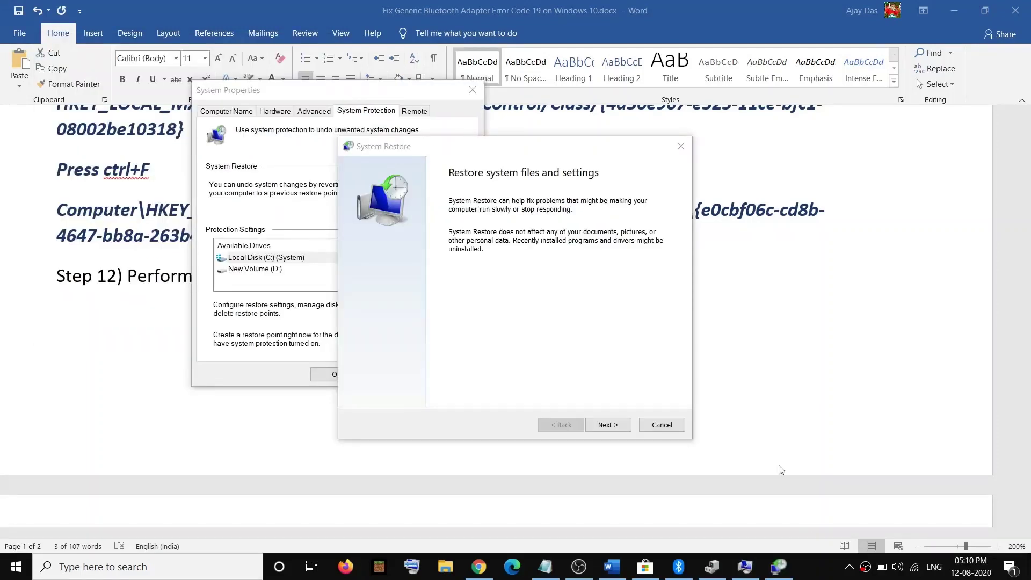
click(615, 427)
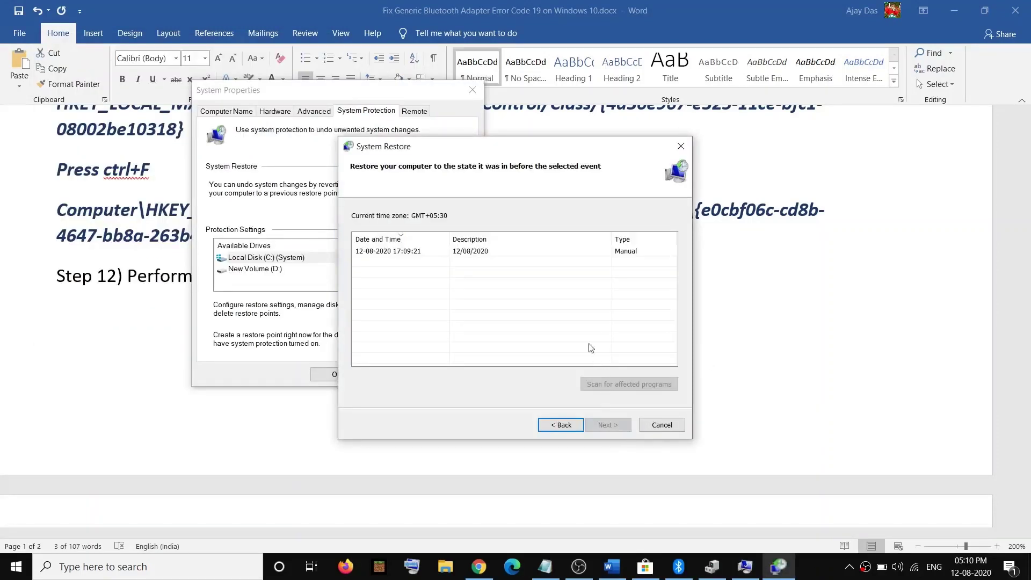
click(382, 251)
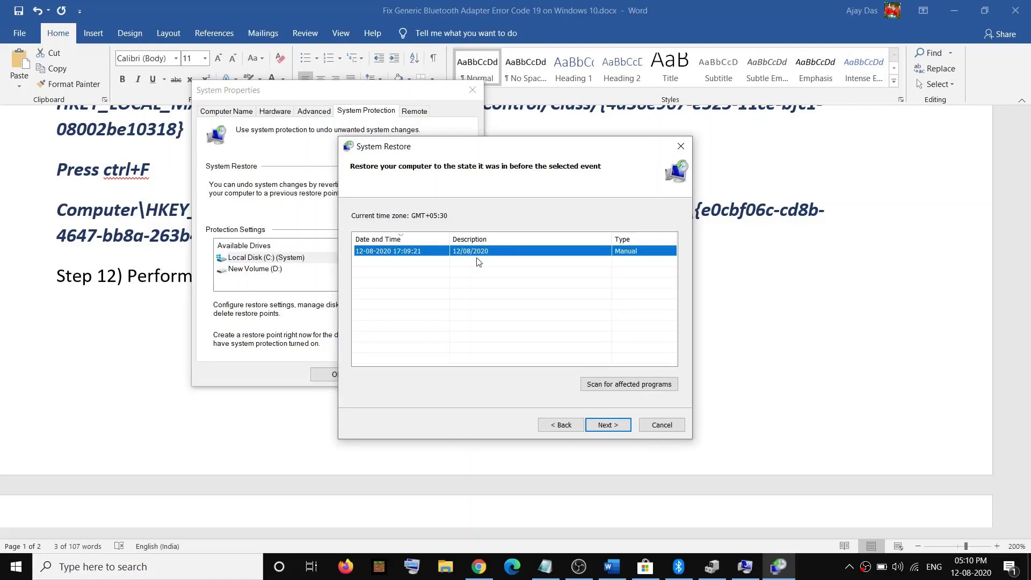
click(609, 425)
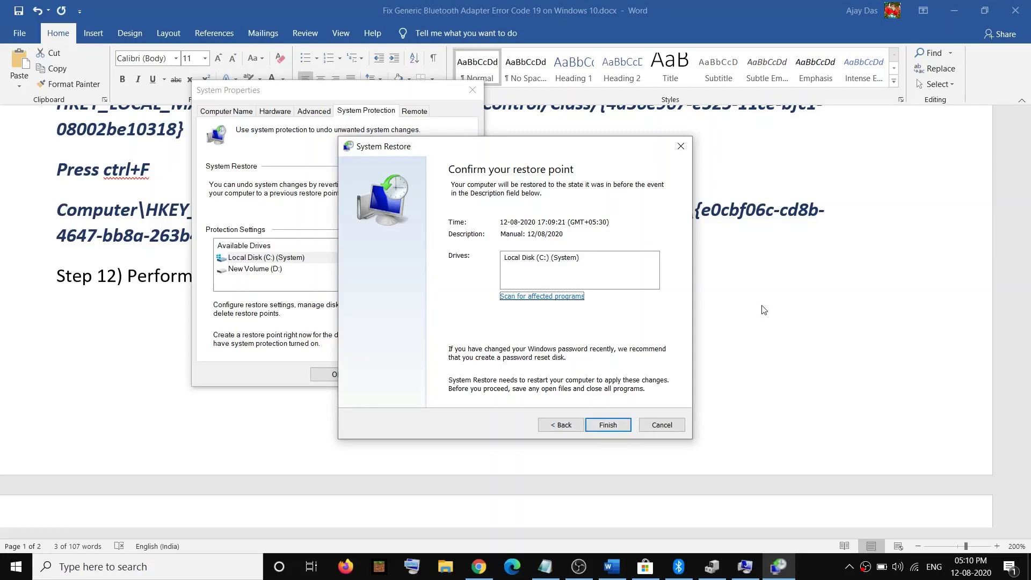
Switch to the Word document, highlight Step 13's Media Creation tool instruction, and copy its Microsoft download link
key(alt+Tab)
scroll(376, 322, down, 2)
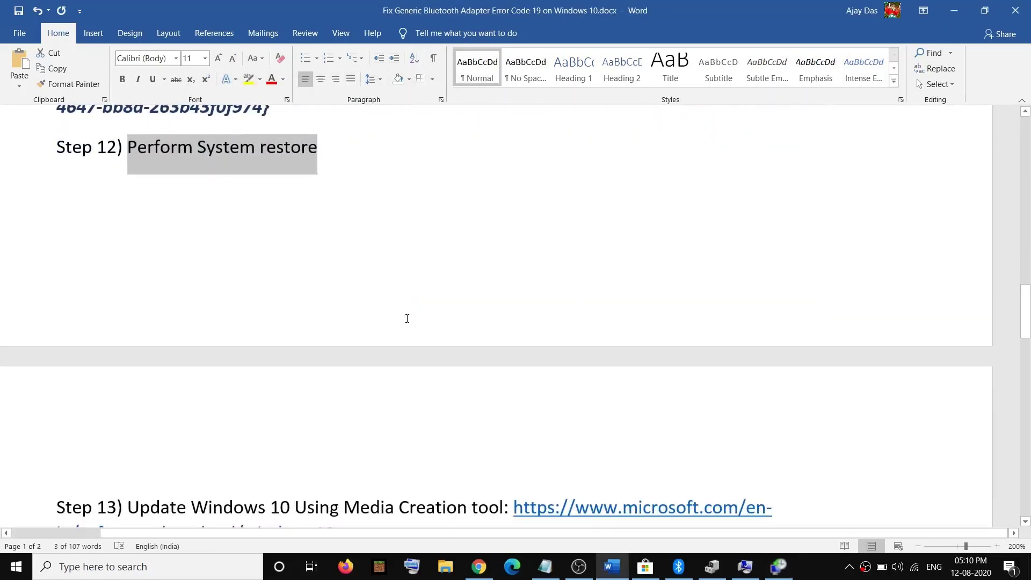
scroll(521, 371, down, 3)
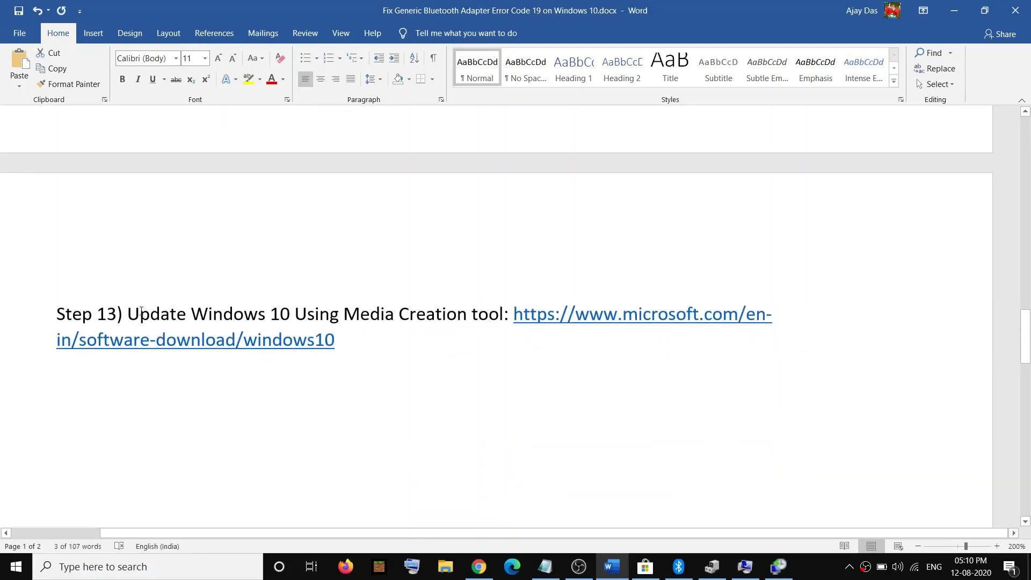
drag(127, 315, 480, 318)
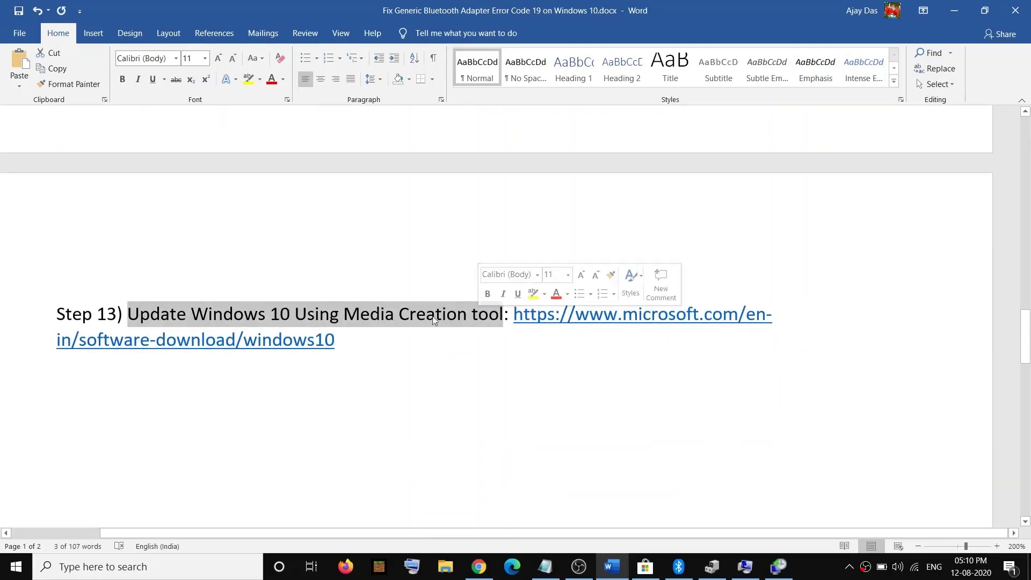
drag(351, 349, 519, 302)
key(ctrl+c)
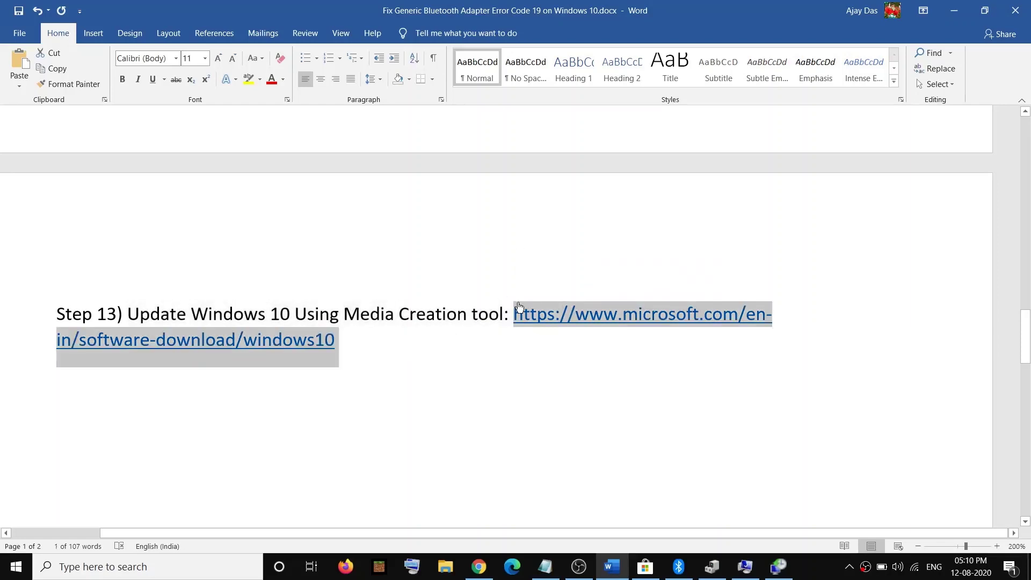
Switch to Chrome and load the copied link microsoft.com/en-in/software-download/windows10 in a new tab
click(478, 567)
click(333, 18)
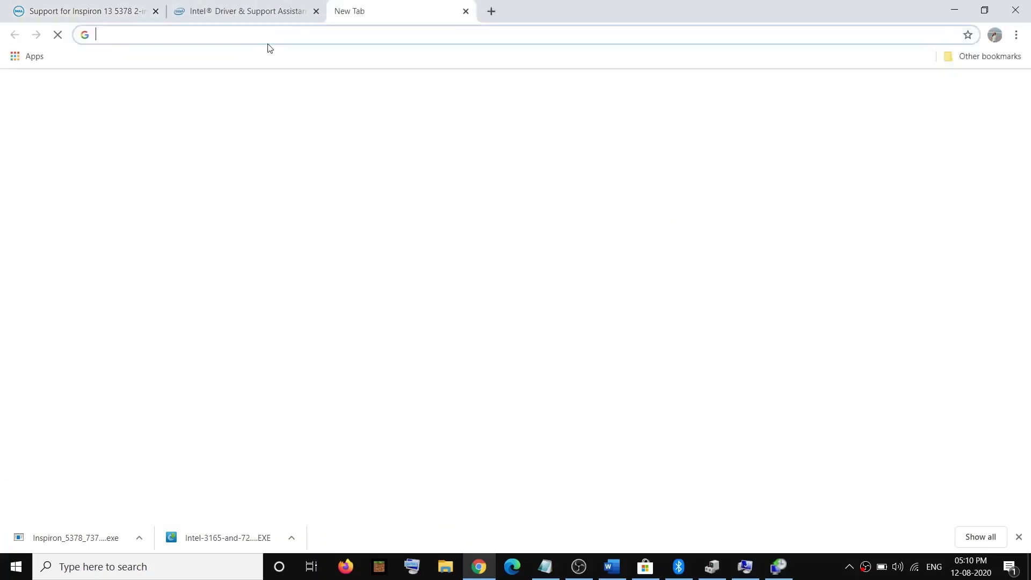
key(ctrl+v)
key(Return)
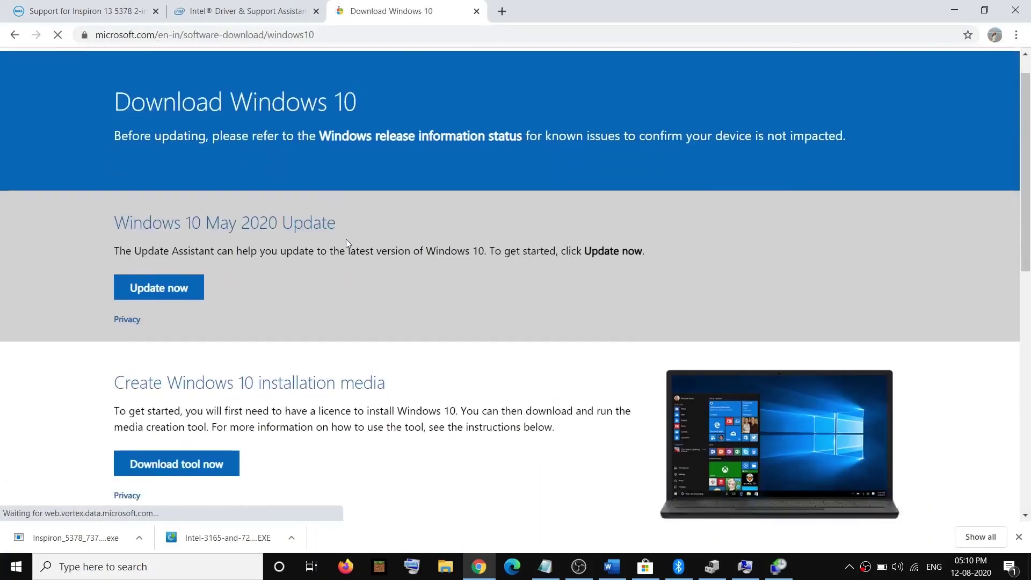
Download the Windows 10 media creation tool and run the downloaded MediaCreationTool file
scroll(346, 241, down, 3)
click(194, 301)
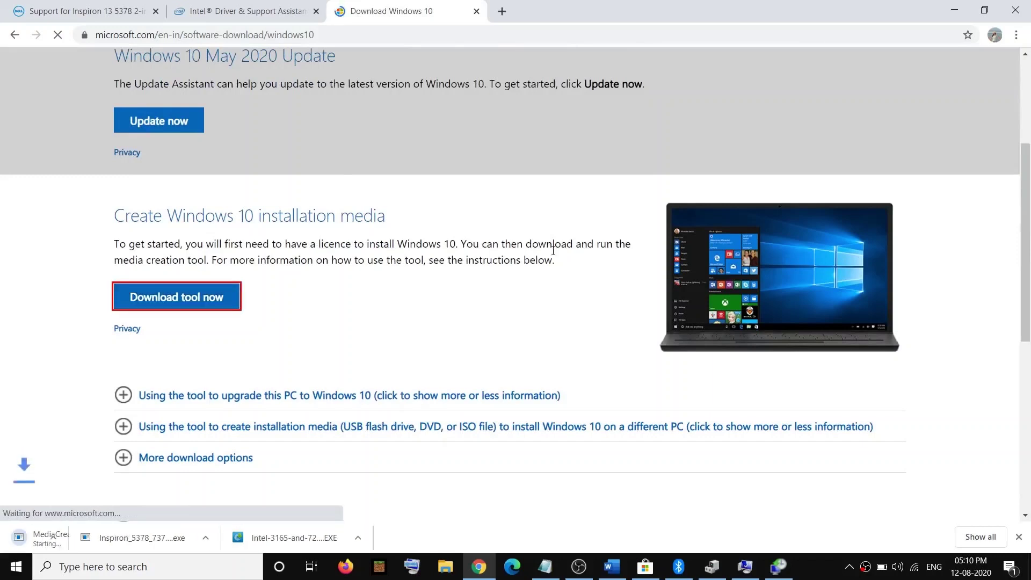
click(53, 542)
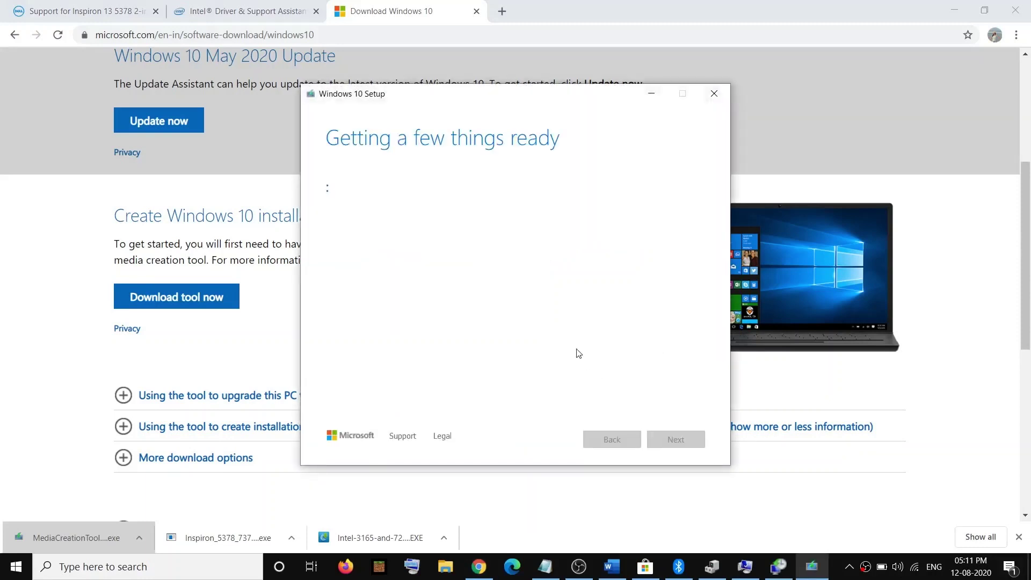
Accept the Windows 10 Setup license terms and proceed with "Upgrade this PC now"
click(839, 570)
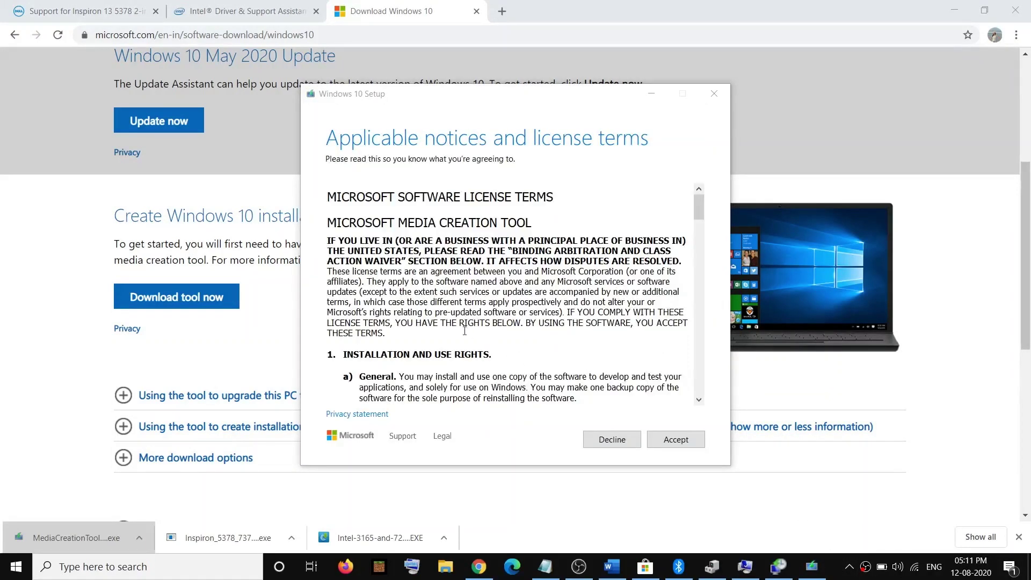
click(680, 439)
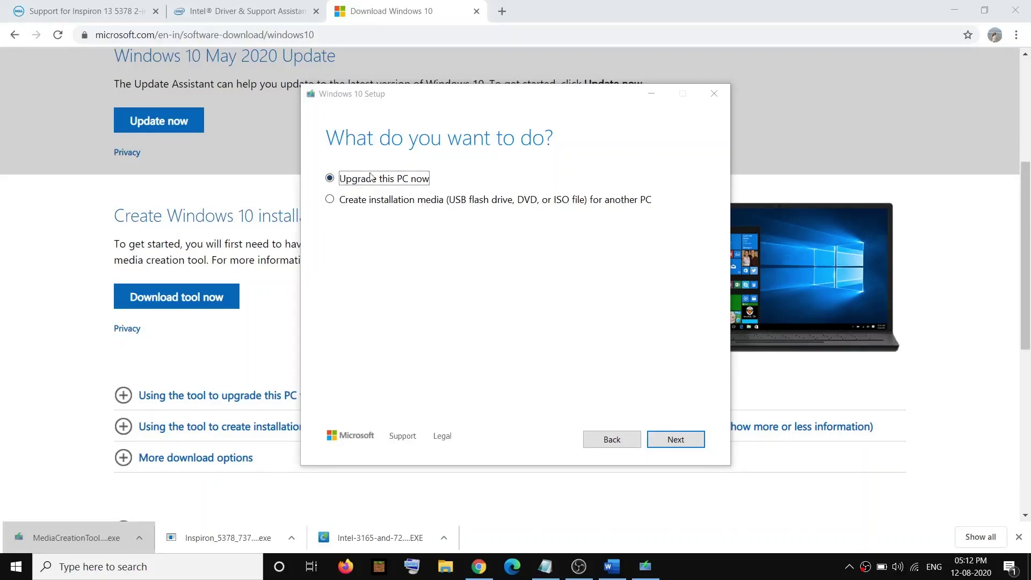
click(672, 438)
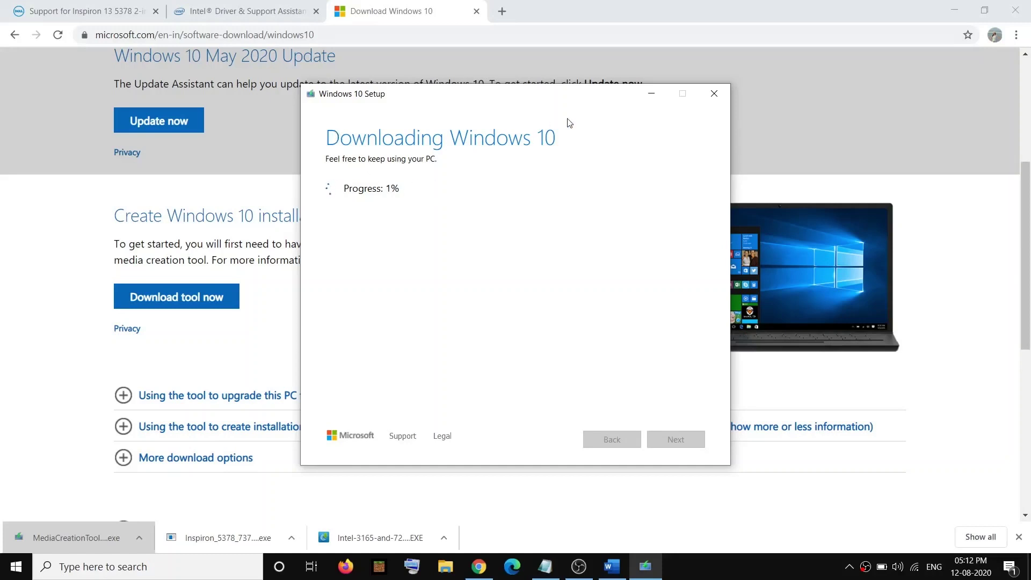
Switch to the Word document and examine the "Ready to install" picture under Step 13, including the kept items and Install option
key(alt+Tab)
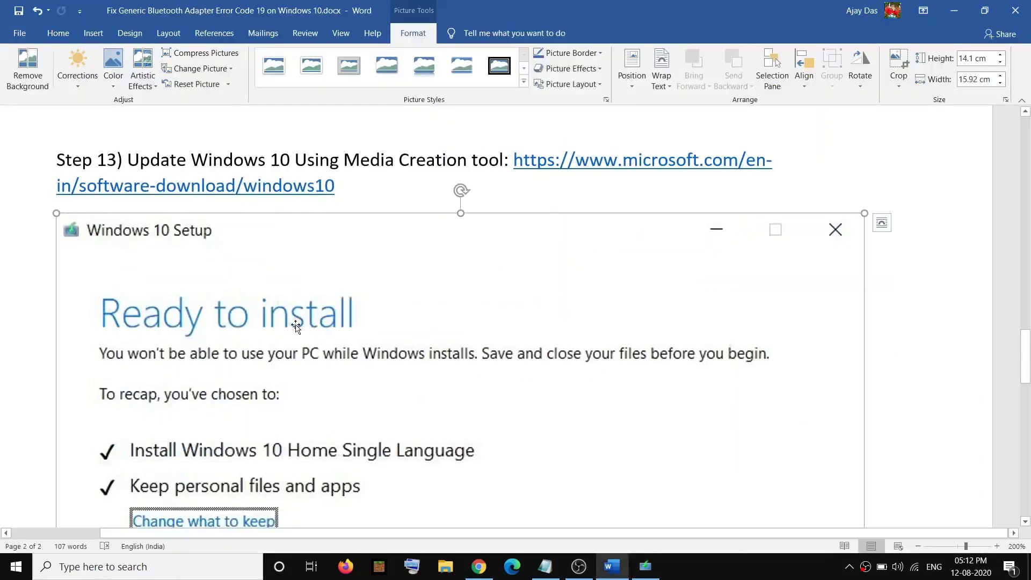
scroll(296, 326, down, 2)
scroll(316, 357, up, 3)
scroll(297, 293, down, 2)
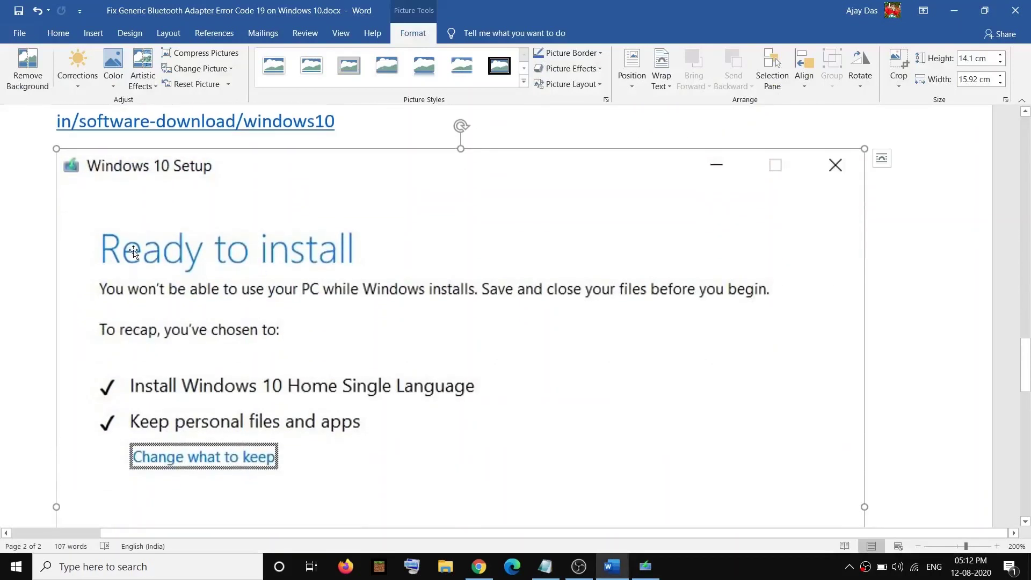
scroll(338, 268, down, 2)
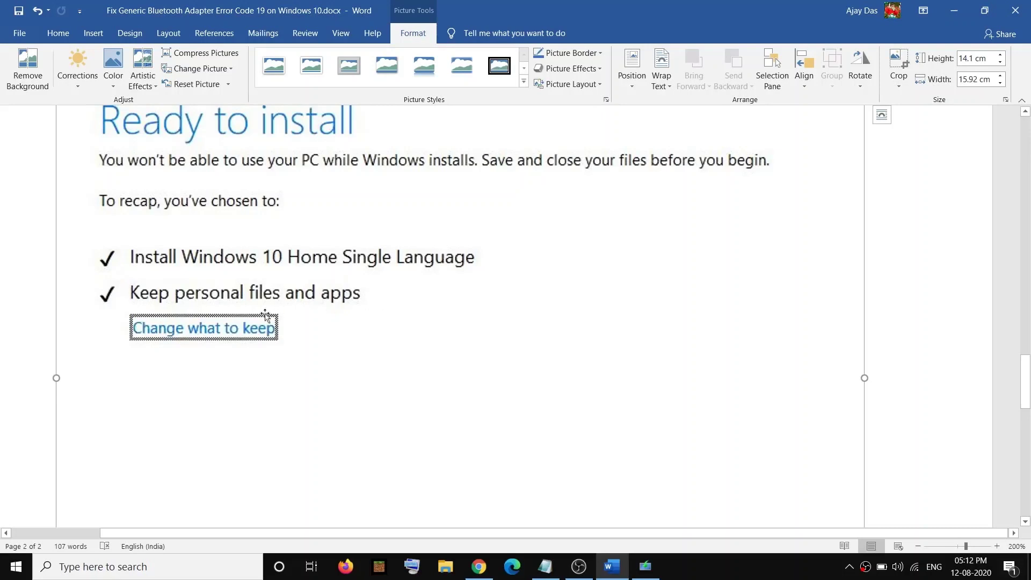
scroll(396, 352, up, 2)
scroll(269, 311, down, 5)
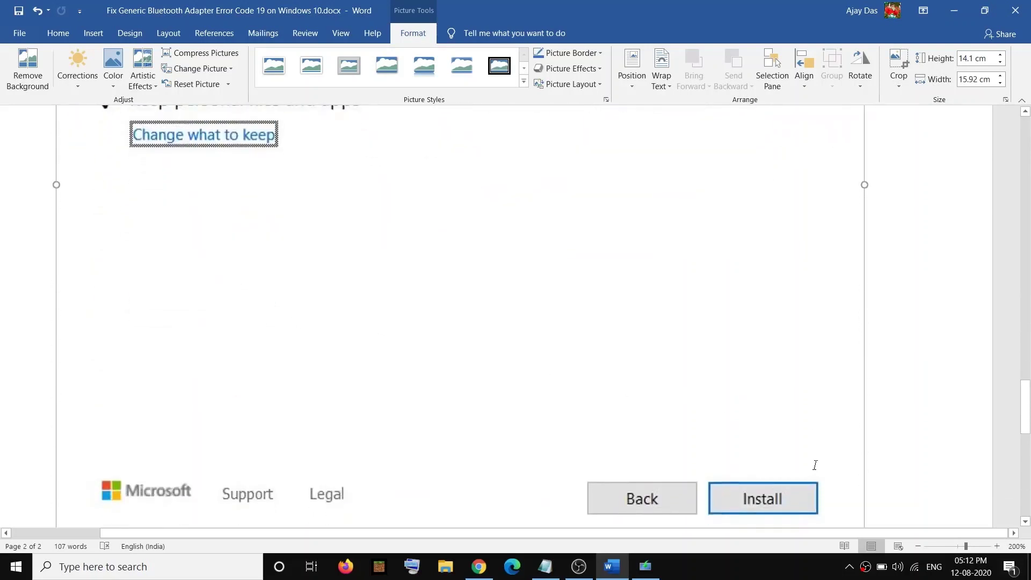
scroll(779, 419, down, 2)
scroll(774, 413, up, 5)
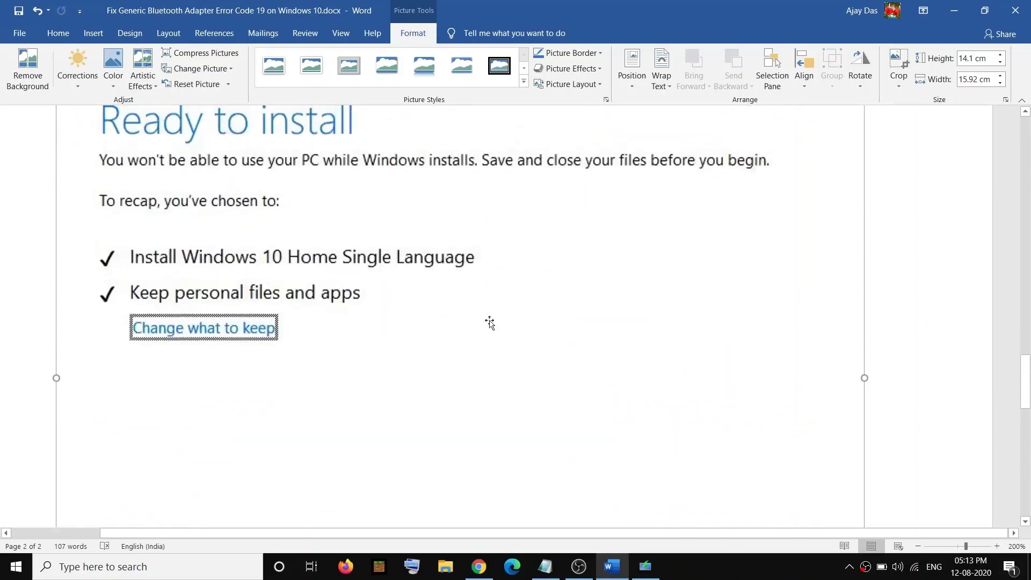
scroll(249, 276, up, 3)
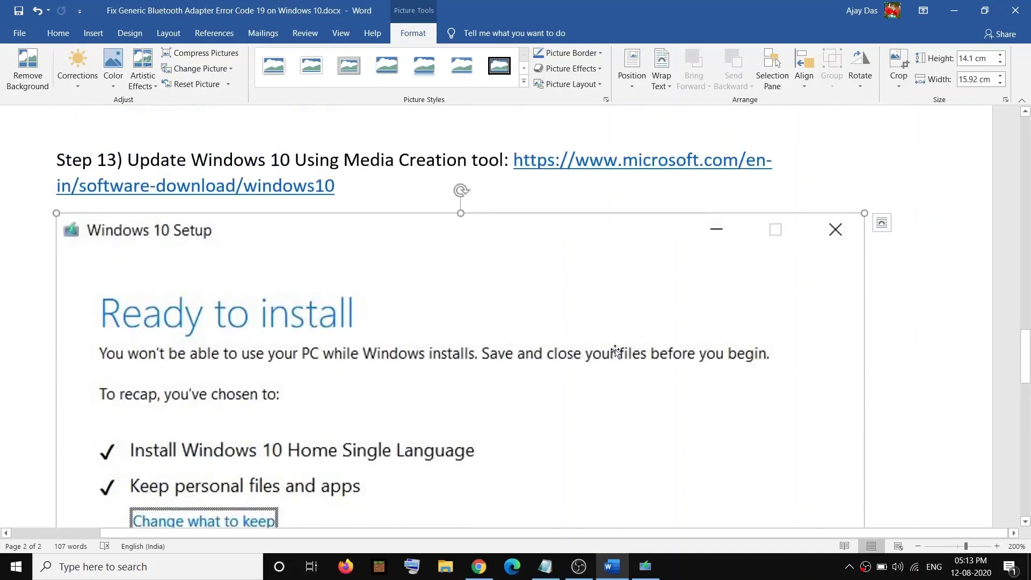
scroll(617, 366, down, 2)
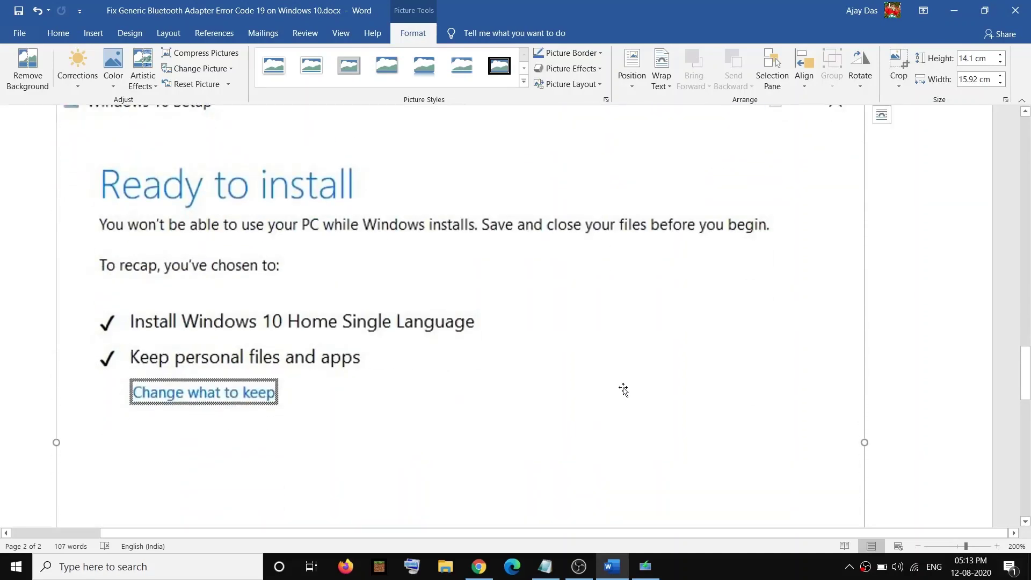
Return to the document's beginning, highlight "Bluetooth Adapter Error Code 19 on Windows" in the title, and review the first listed steps
scroll(623, 392, up, 20)
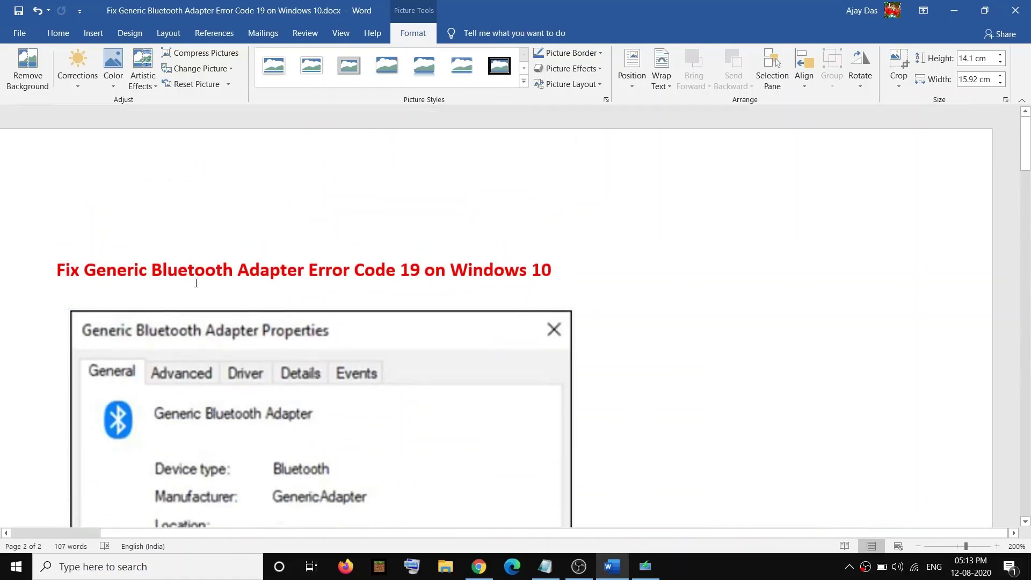
drag(196, 283, 532, 283)
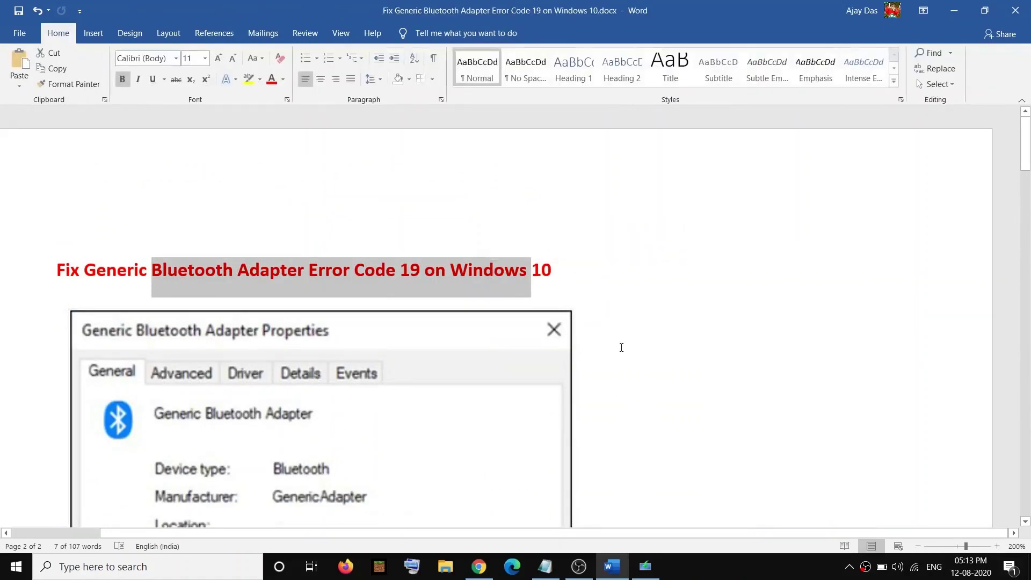
scroll(462, 352, down, 8)
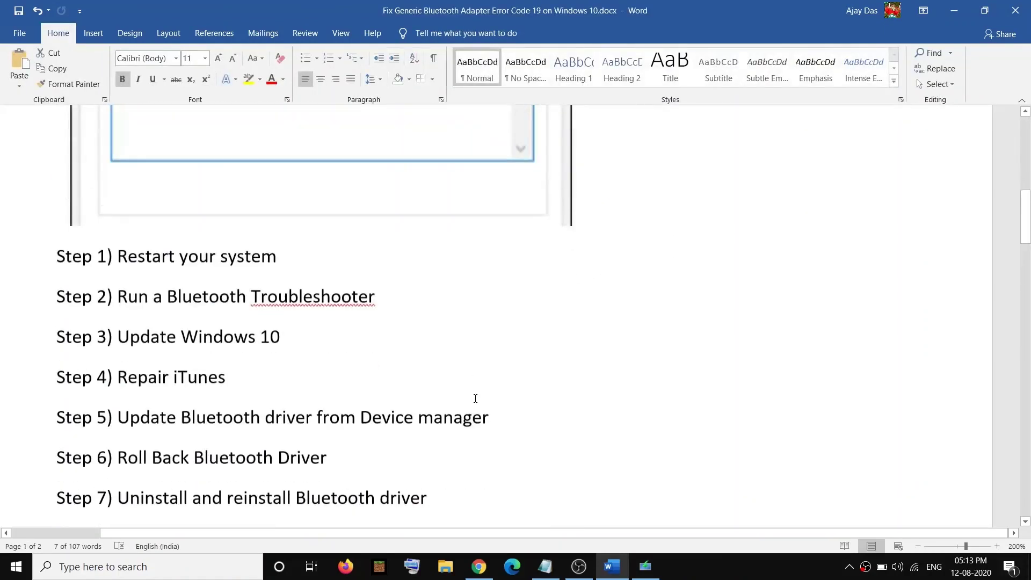
scroll(476, 391, up, 6)
scroll(474, 386, up, 1)
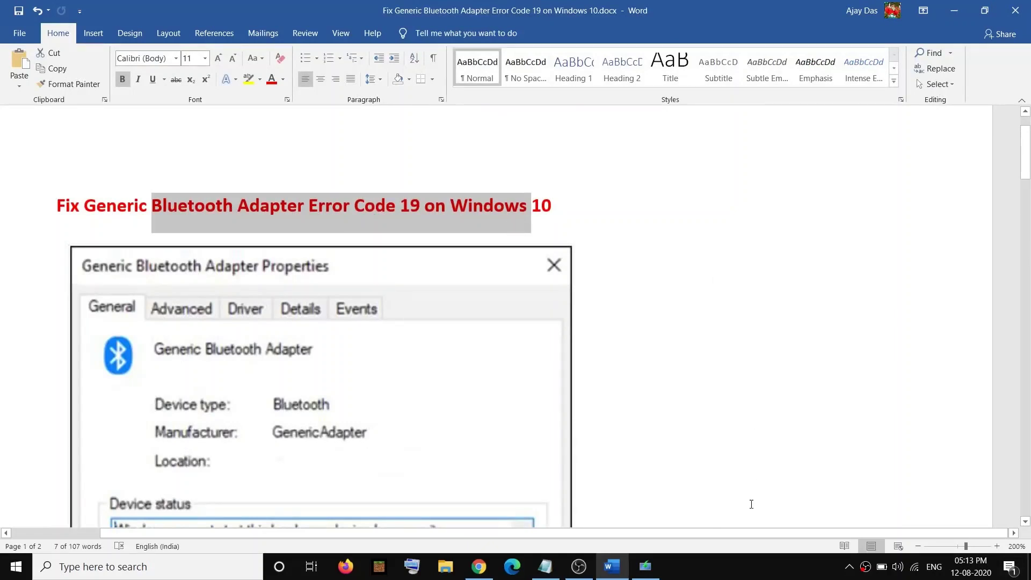